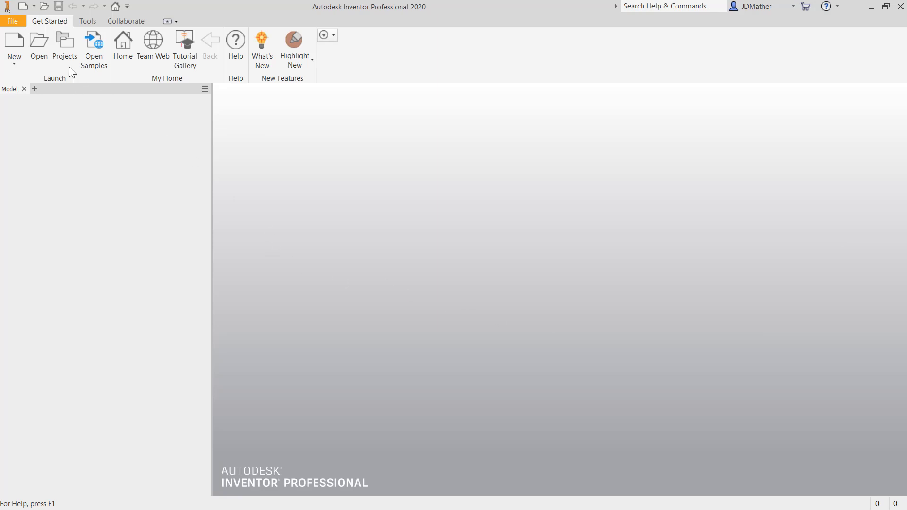
Open the TRAILER FRAME.iam assembly from the HOFFMAN-Trailer folder
left_click(45, 8)
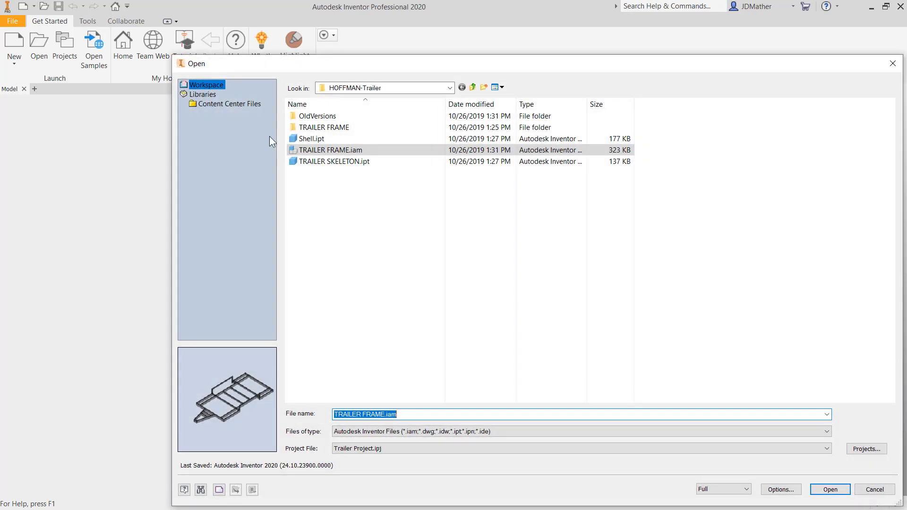
mouse_move(325, 165)
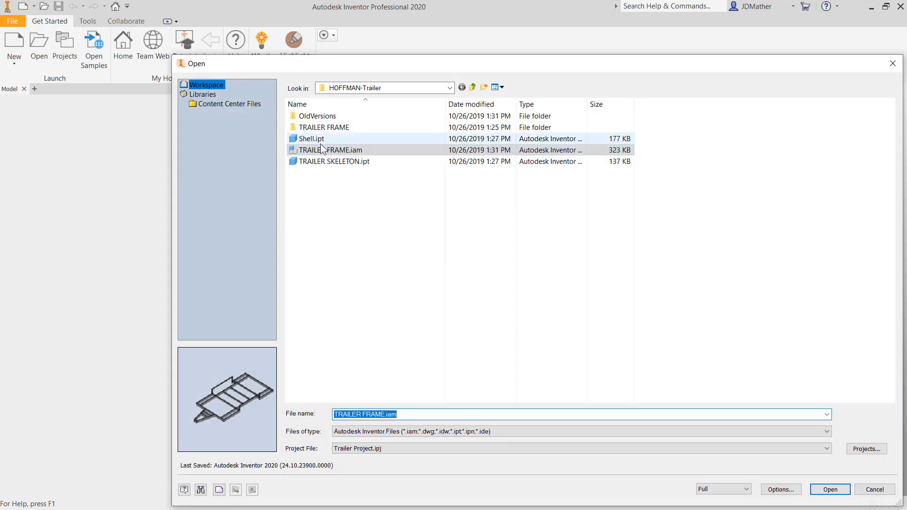
left_click(326, 152)
left_click(830, 490)
Unsuppress the Shell component and show the whole trailer with its enclosure
left_click(33, 189)
right_click(36, 190)
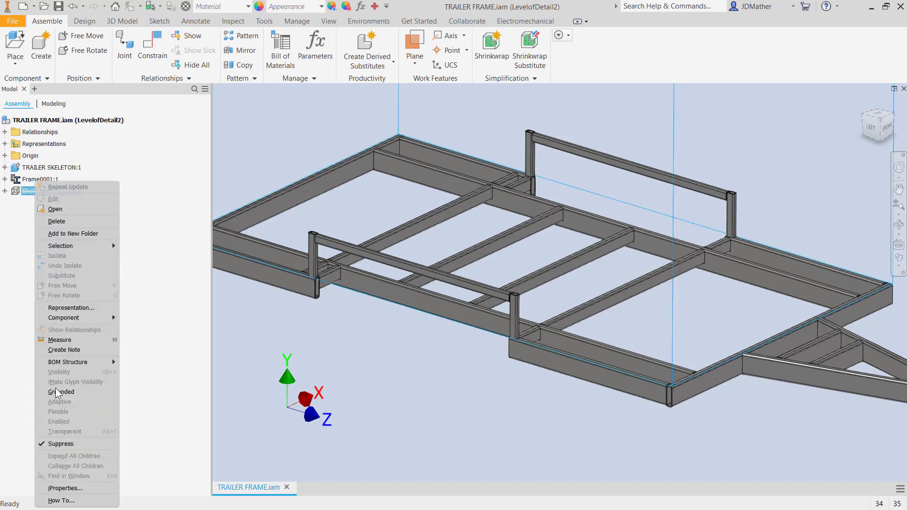
left_click(59, 393)
key("Home")
scroll(388, 421, "down", 4)
scroll(388, 421, "up", 2)
key("F6")
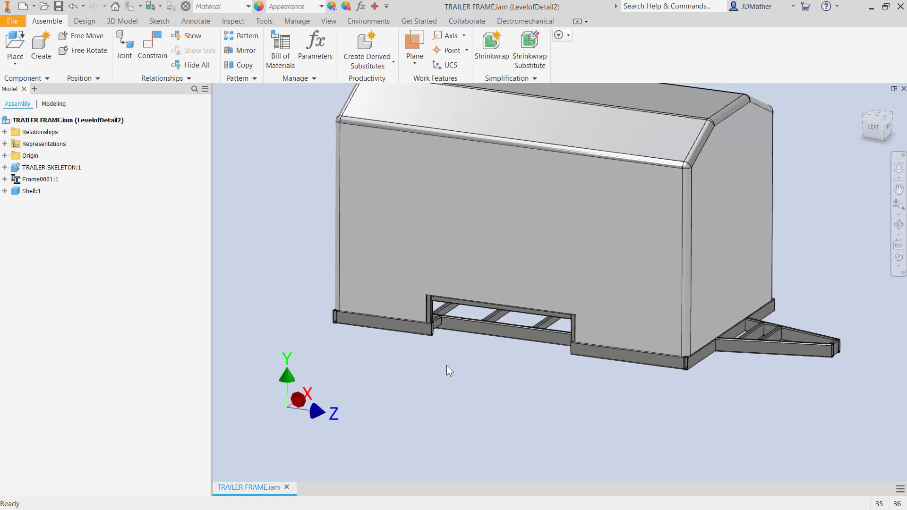
Activate the Master level of detail, discarding the unsaved changes to the current representation
left_click(4, 144)
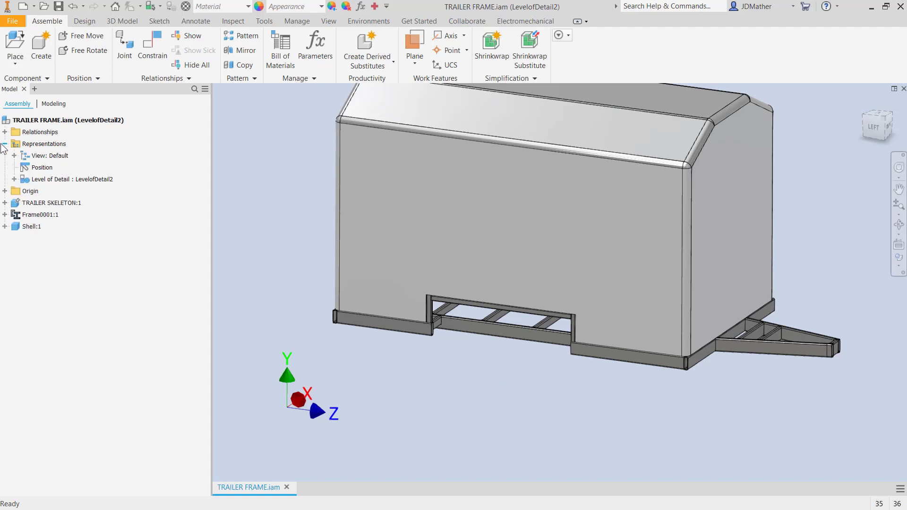
left_click(14, 179)
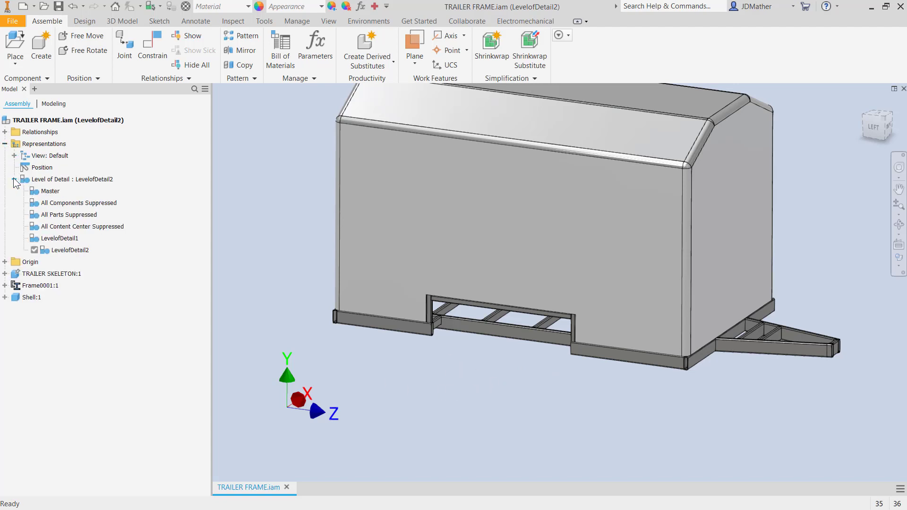
double_click(47, 191)
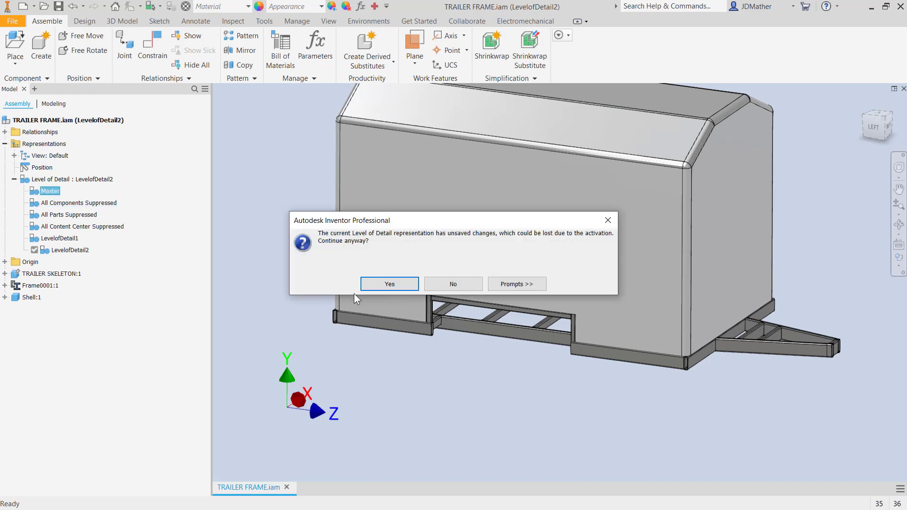
left_click(373, 285)
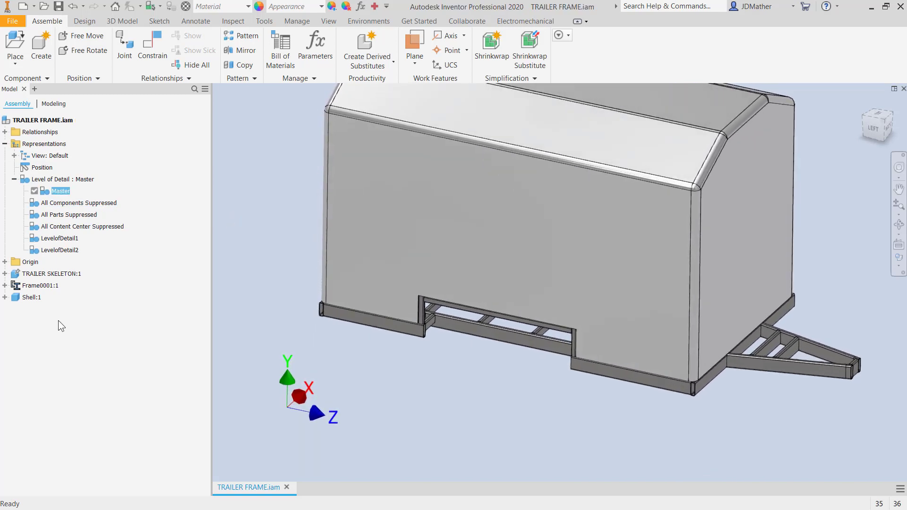
Delete the Shell component from the trailer assembly
left_click(31, 297)
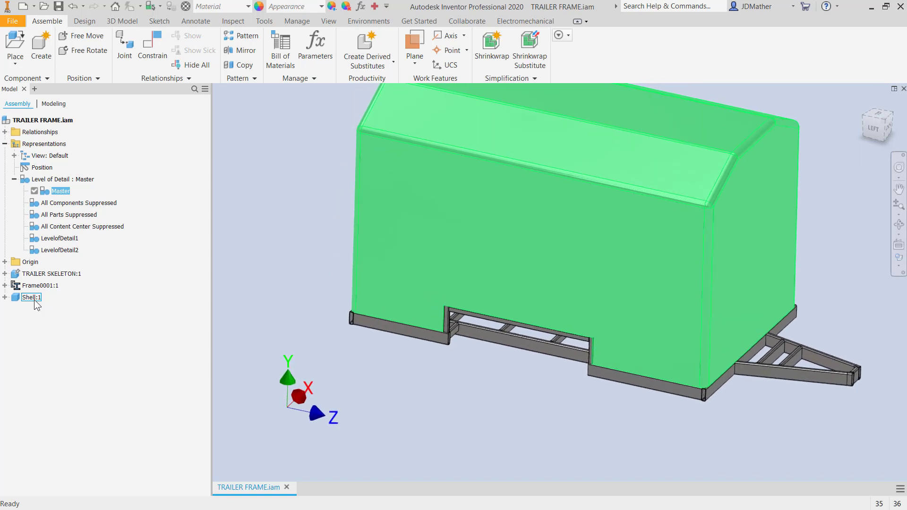
right_click(34, 300)
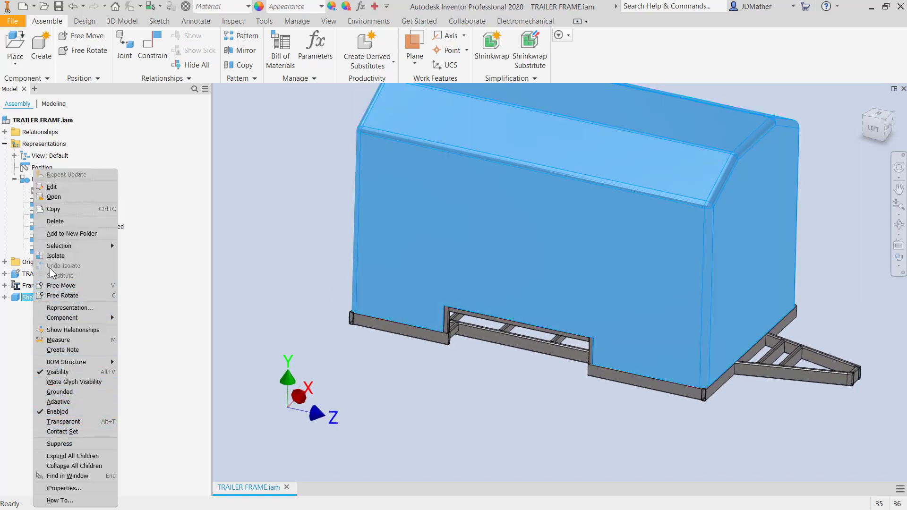
left_click(66, 222)
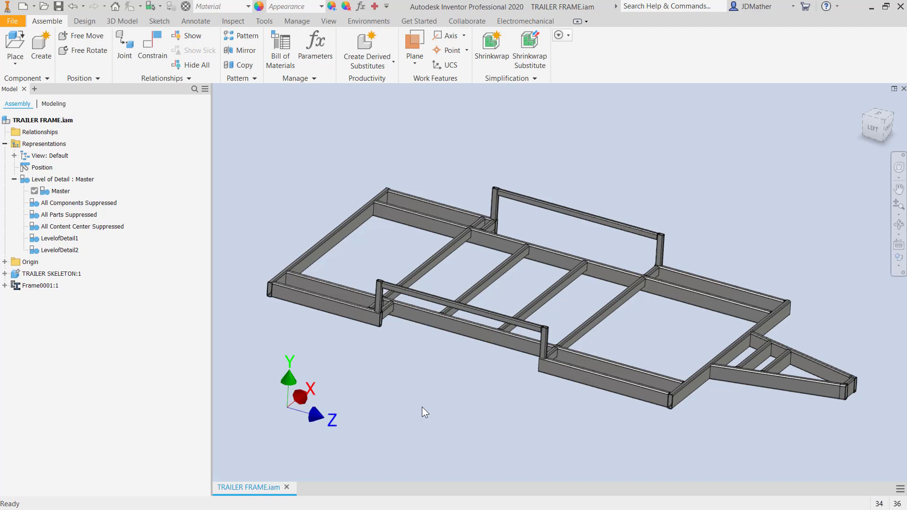
Start a Frame Analysis of the trailer frame assembly
left_click(369, 21)
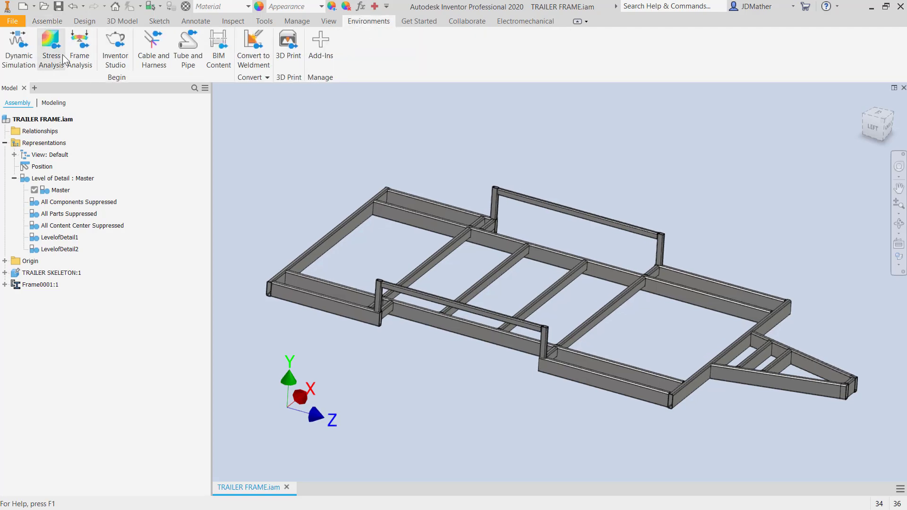
left_click(86, 62)
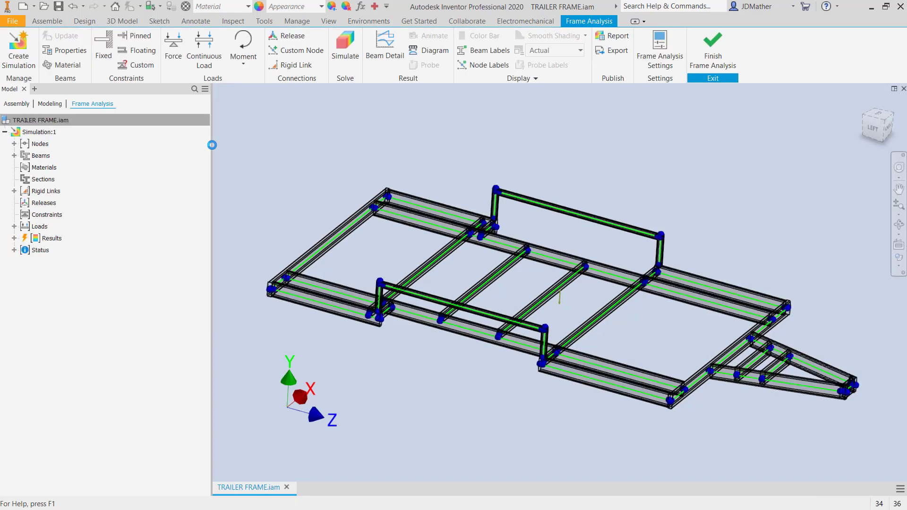
scroll(484, 349, "down", 10)
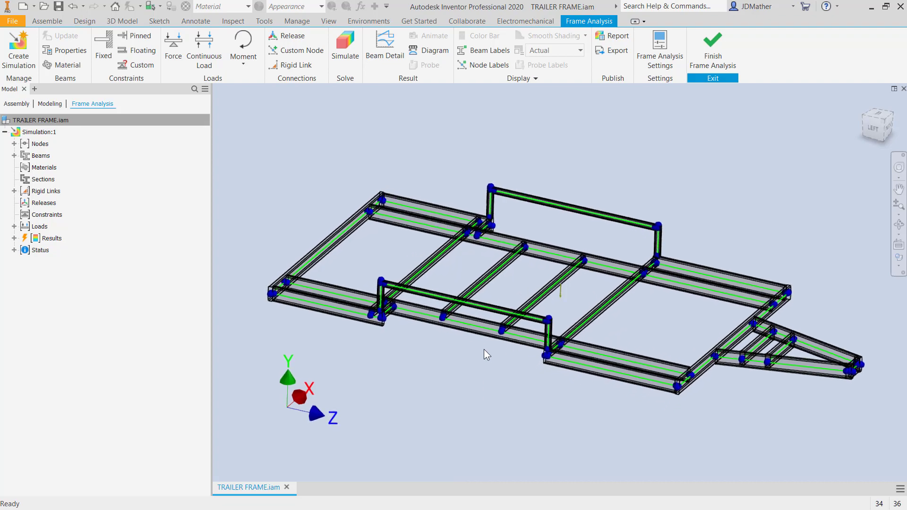
scroll(440, 324, "up", 10)
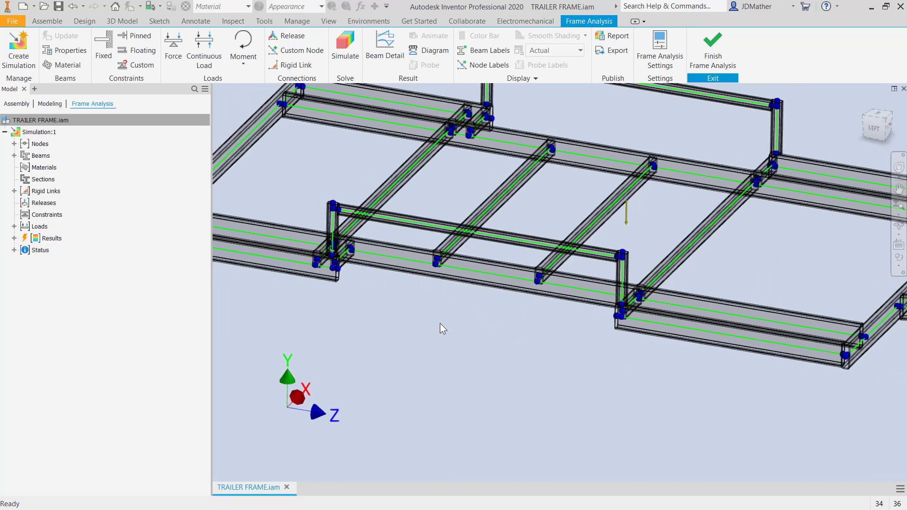
Change the visual style so the frame members are shaded without black edges
left_click(899, 273)
left_click(775, 286)
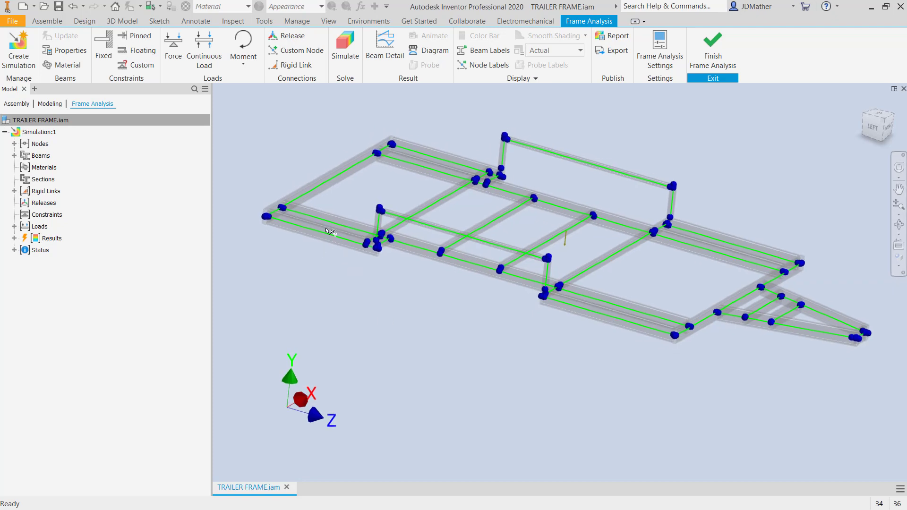
middle_click_drag(284, 285, 660, 108, "shift")
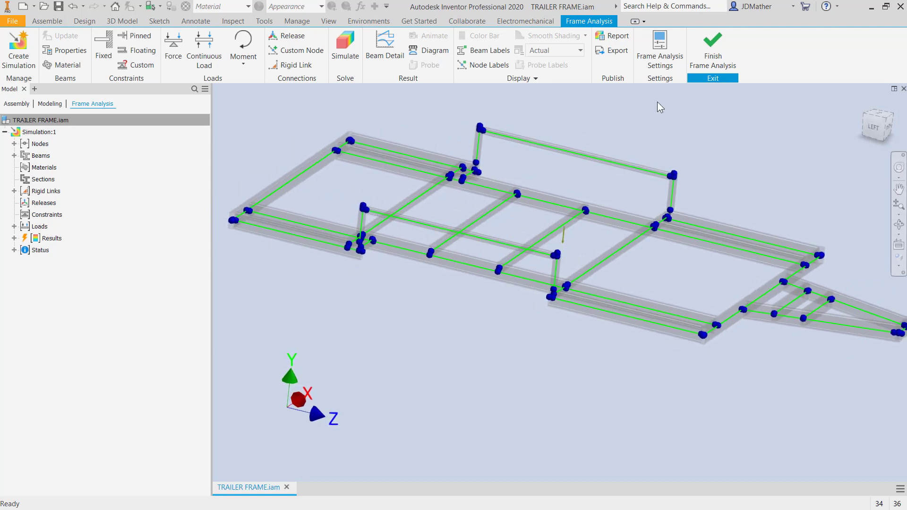
In the frame analysis beam model settings, display the original models as Invisible
left_click(660, 66)
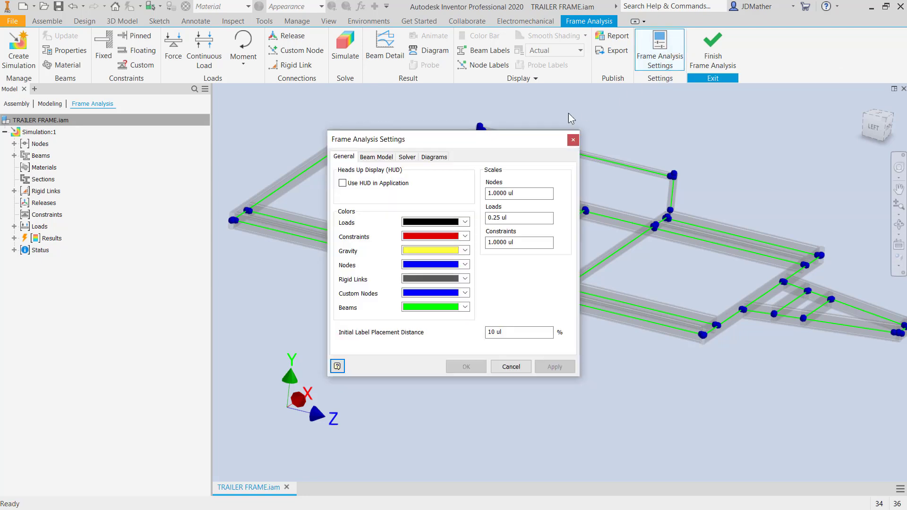
left_click(373, 159)
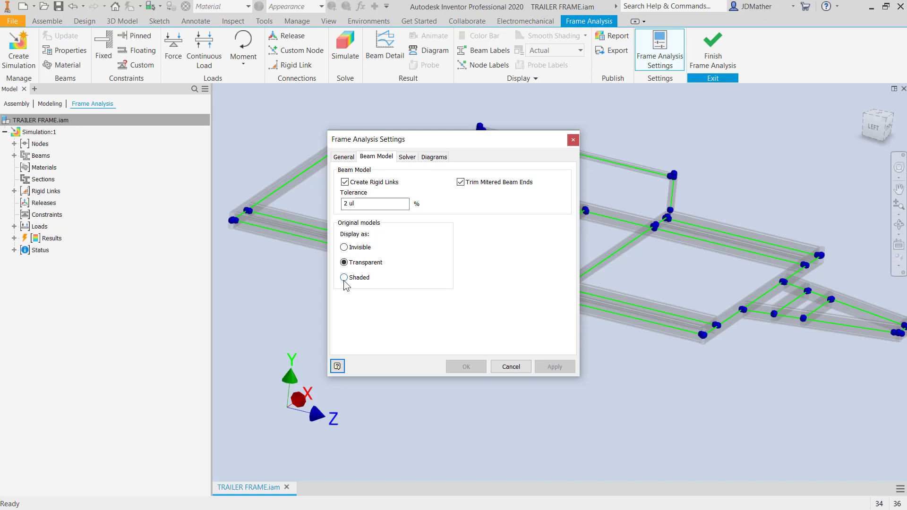
left_click(344, 248)
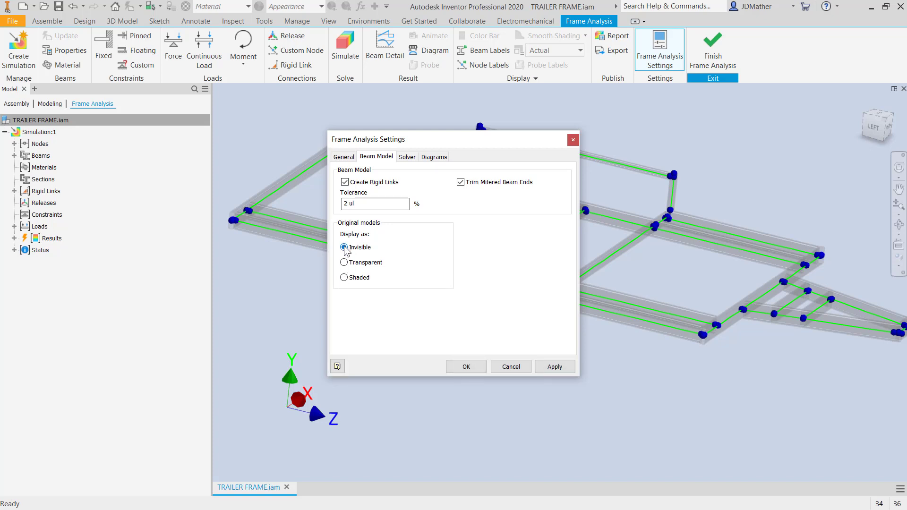
Set the rigid links color to red and accept the frame analysis settings
left_click(344, 158)
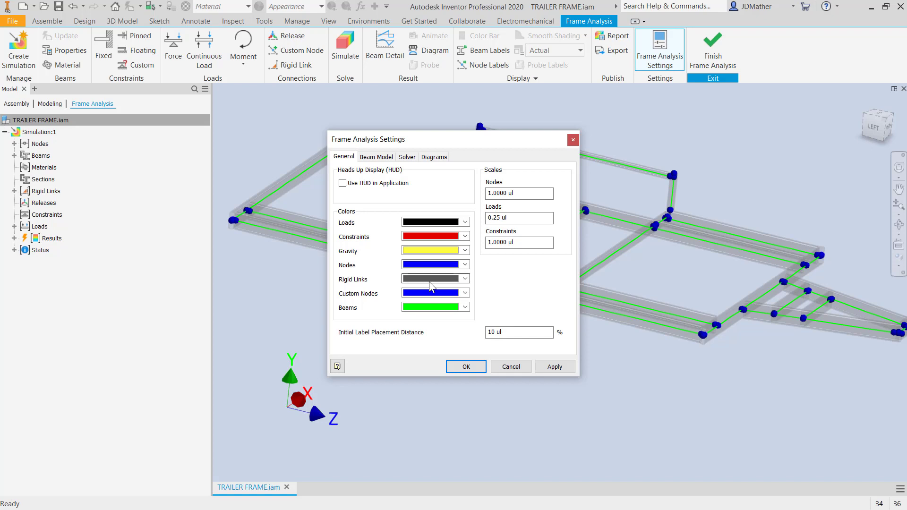
left_click(465, 280)
left_click(395, 208)
left_click(408, 339)
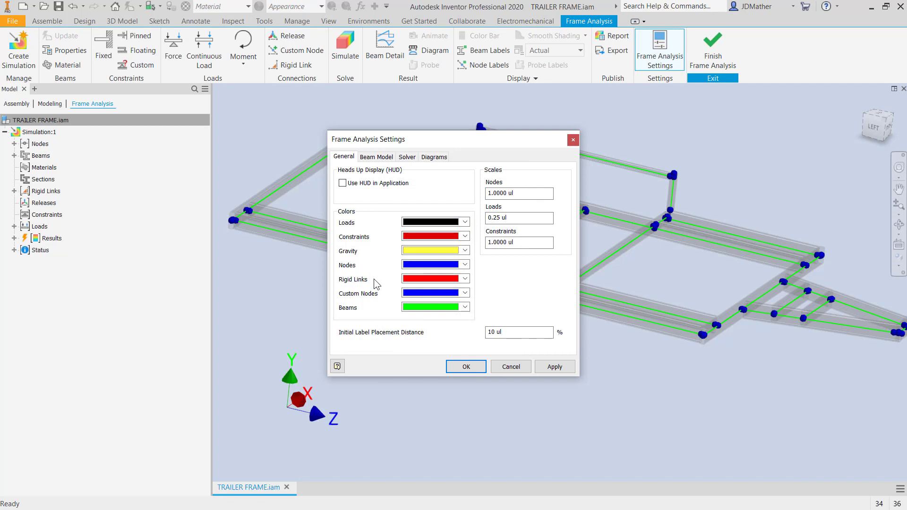
left_click(484, 362)
Examine the red rigid links and nodes where the beams meet around the frame joints
middle_click_drag(484, 362, 465, 319, "shift")
scroll(514, 294, "up", 5)
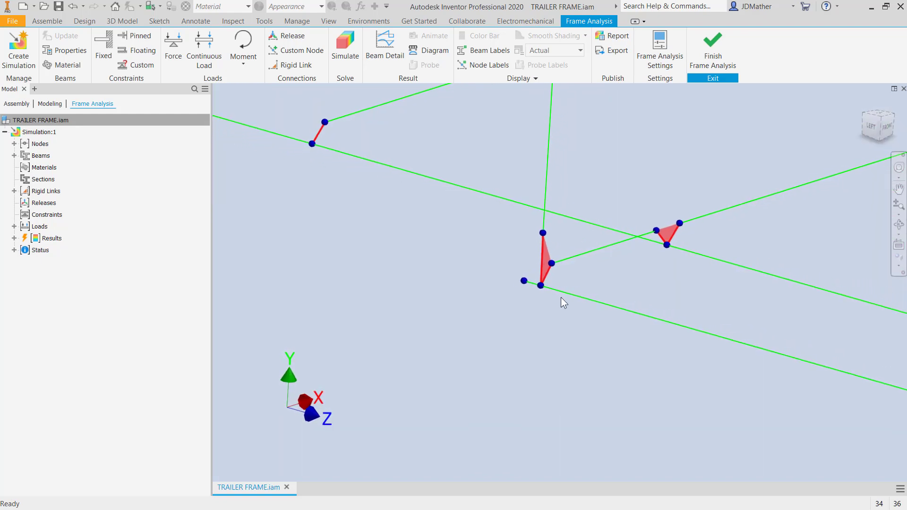
scroll(560, 297, "up", 2)
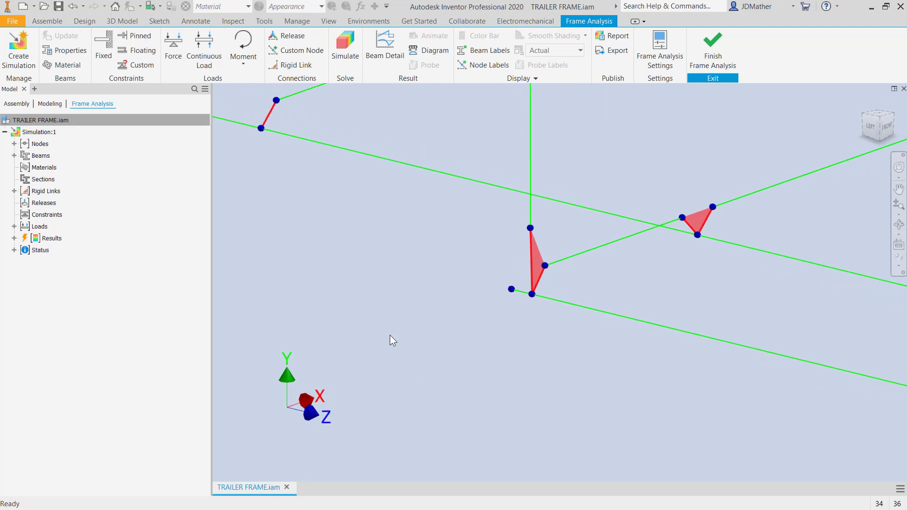
scroll(447, 385, "down", 3)
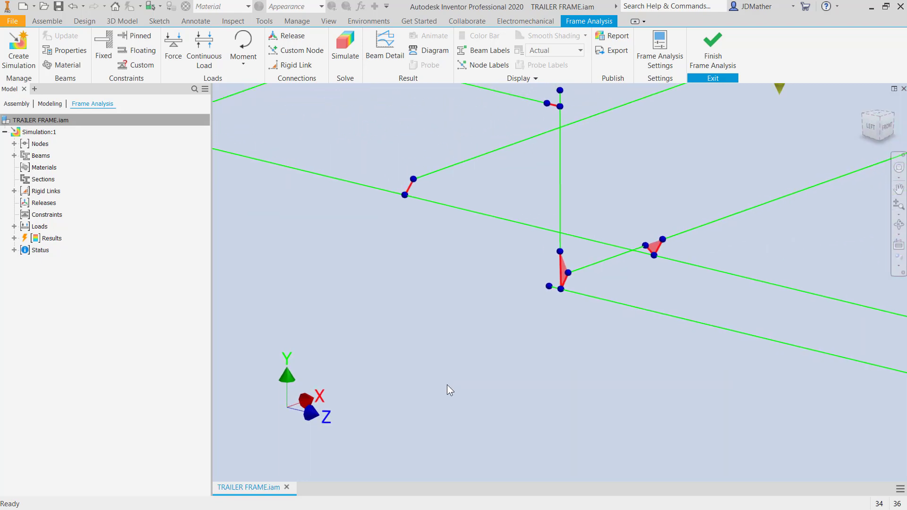
scroll(447, 384, "down", 3)
scroll(390, 227, "up", 5)
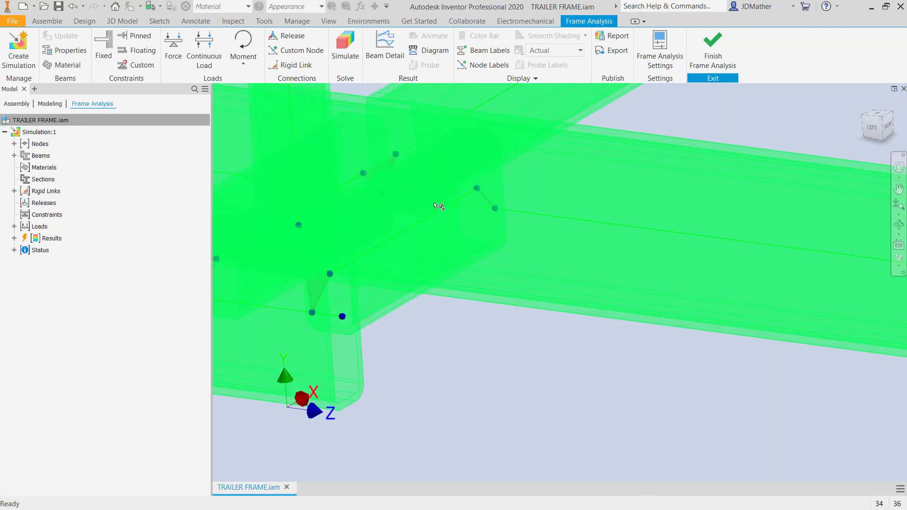
scroll(475, 307, "down", 5)
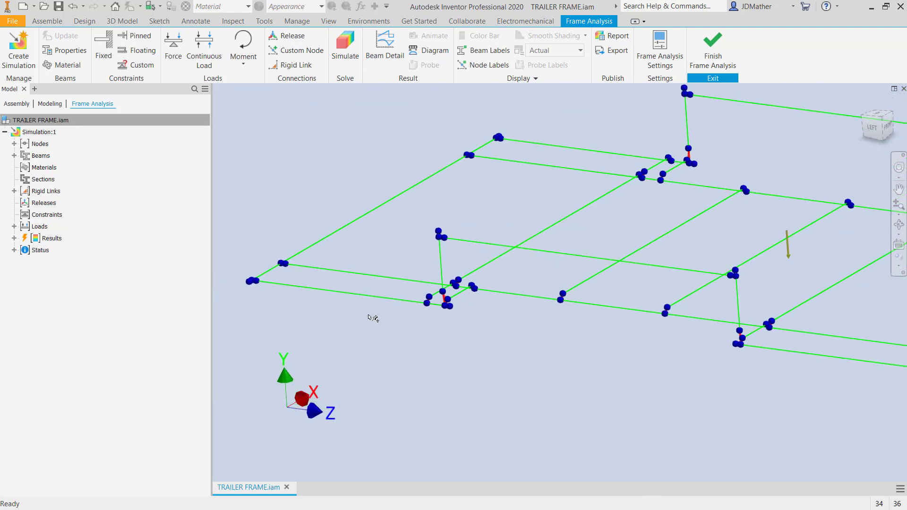
scroll(298, 321, "down", 3)
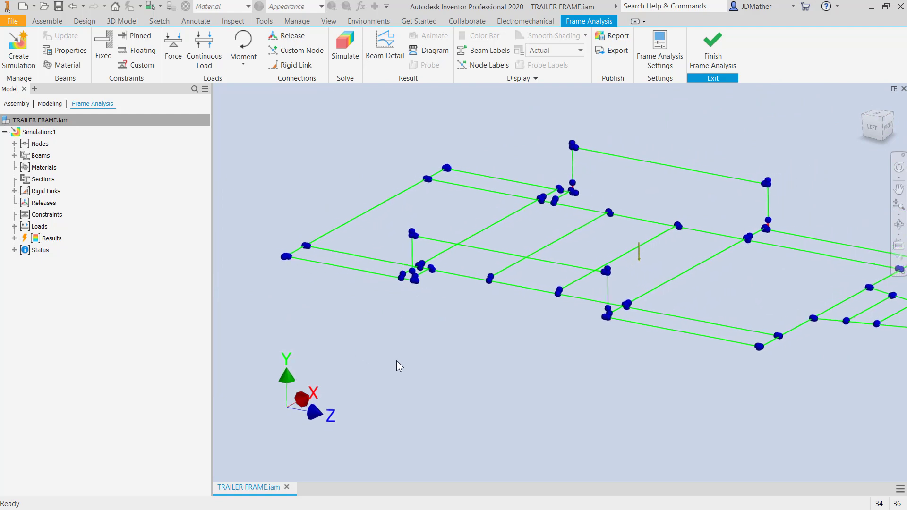
Narrow the model browser, then review the gravity load's direction and magnitude and accept them
left_click_drag(213, 313, 117, 310)
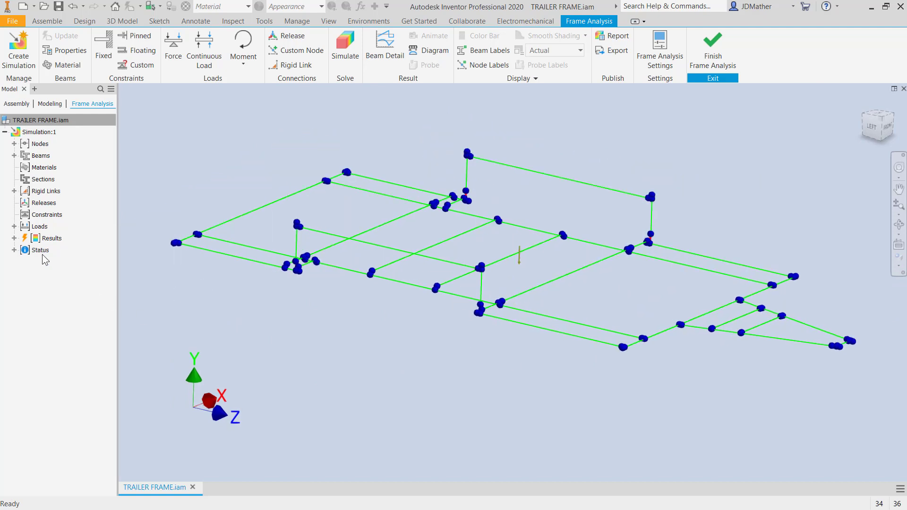
left_click(14, 227)
right_click(49, 238)
left_click(61, 259)
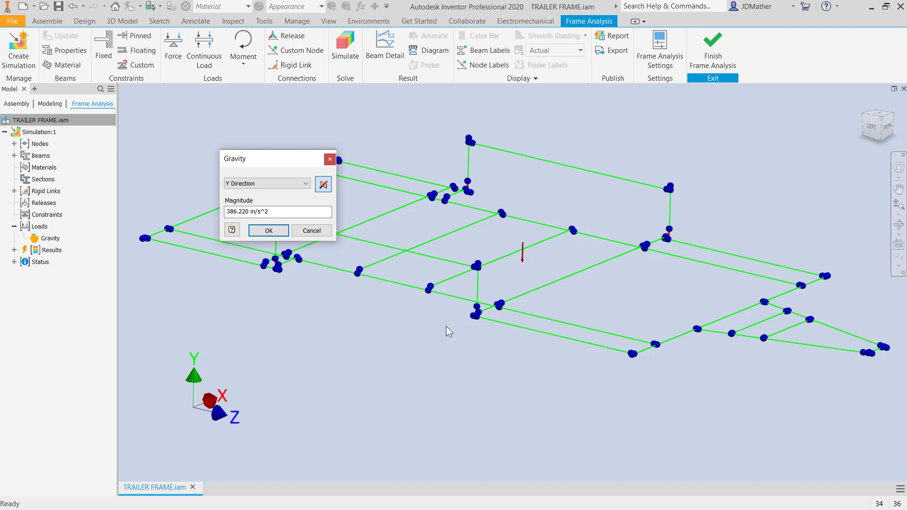
left_click(267, 232)
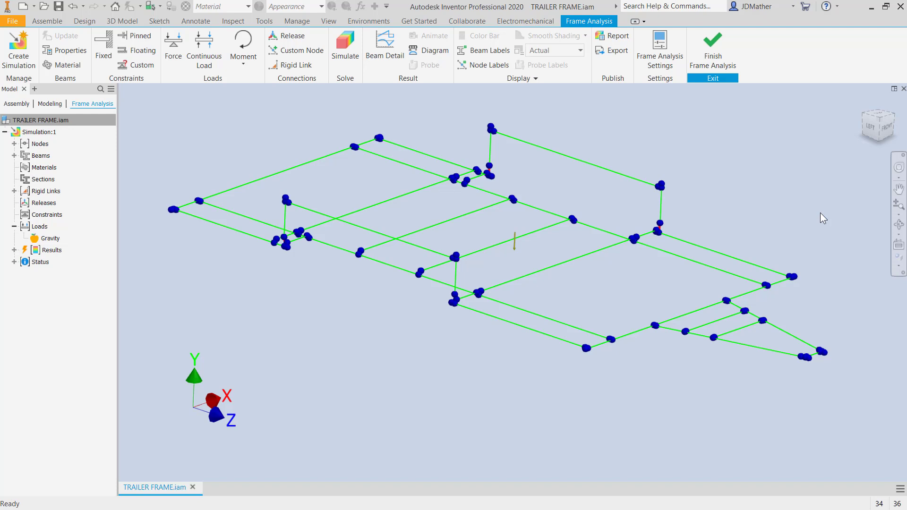
Place pinned constraints on the right rear and left rear nodes where the rear crossmember meets the main side rails
left_click(713, 50)
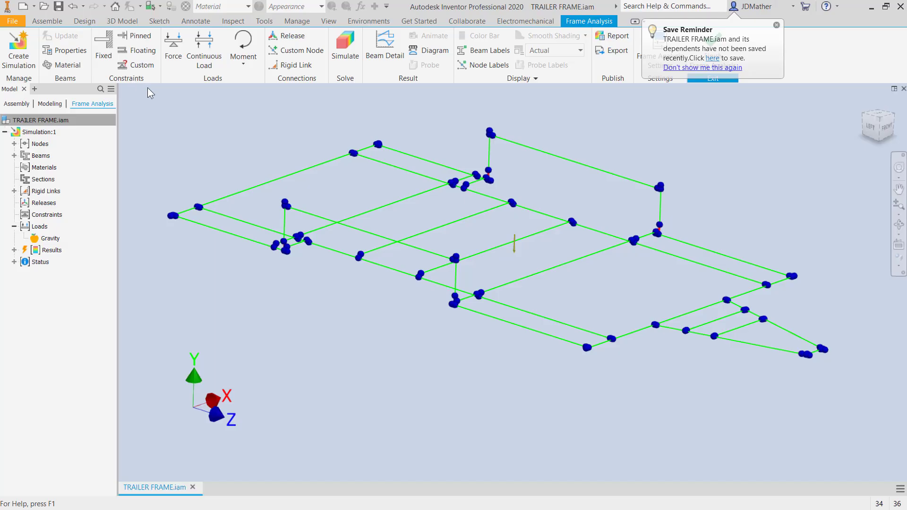
left_click(134, 38)
scroll(269, 283, "up", 5)
scroll(307, 236, "up", 5)
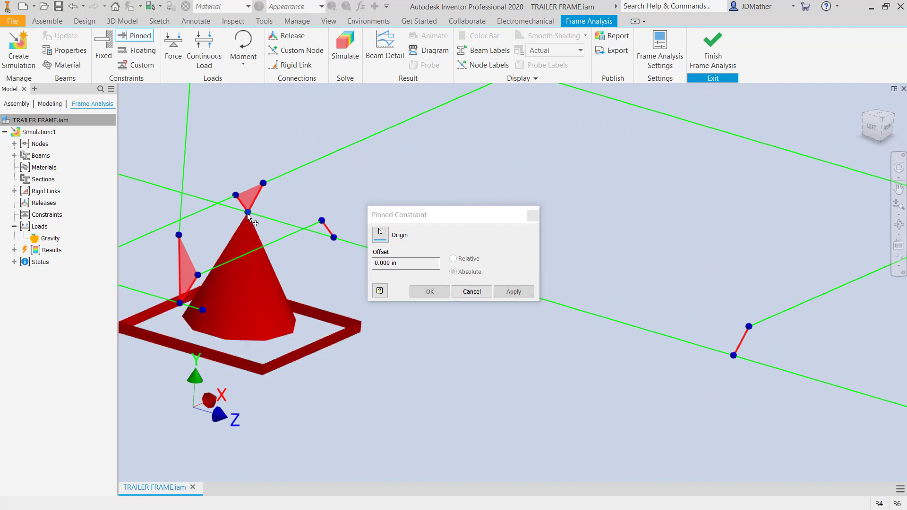
scroll(249, 218, "down", 5)
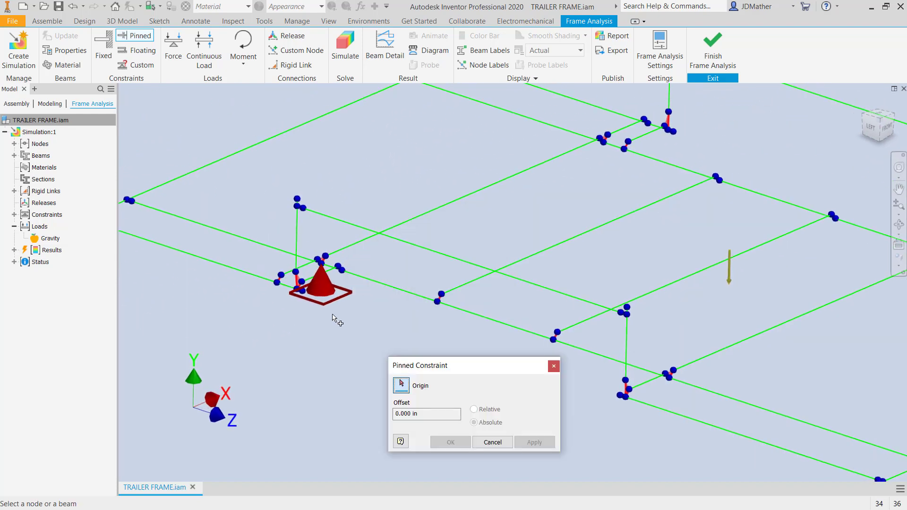
scroll(434, 314, "up", 1)
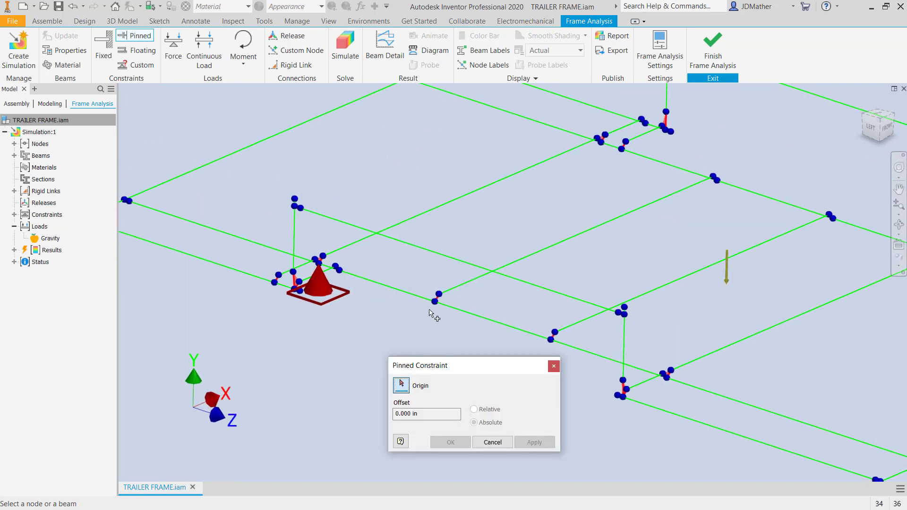
left_click(594, 145)
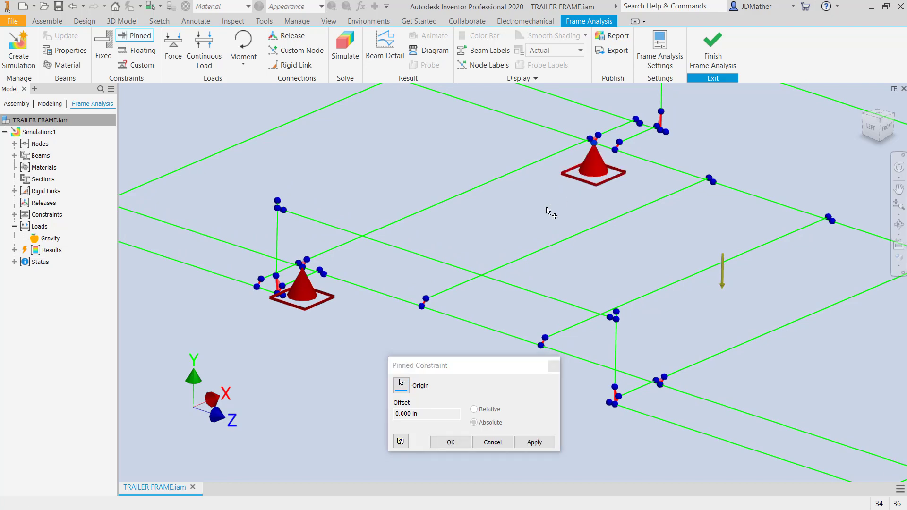
scroll(547, 211, "down", 2)
left_click_drag(459, 368, 392, 338)
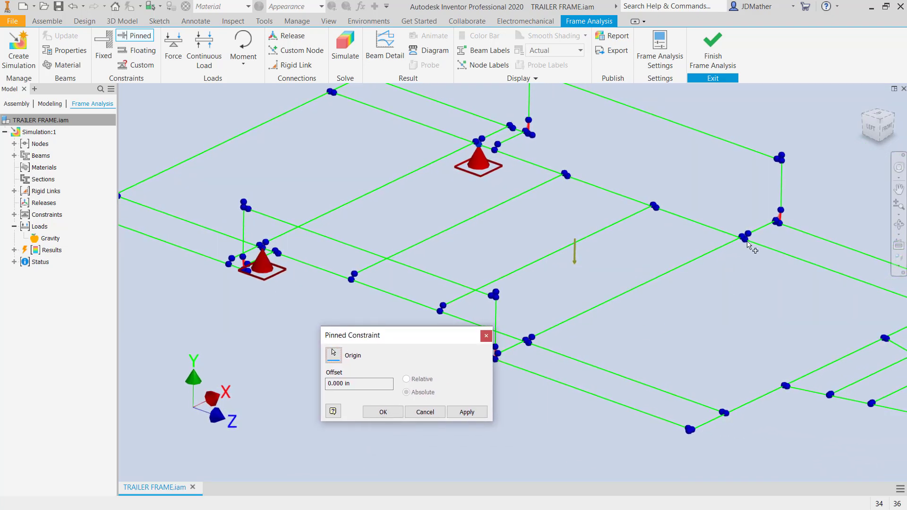
Add pinned constraints to the left front and right front nodes where the front crossmember meets the main side rails
left_click(746, 239)
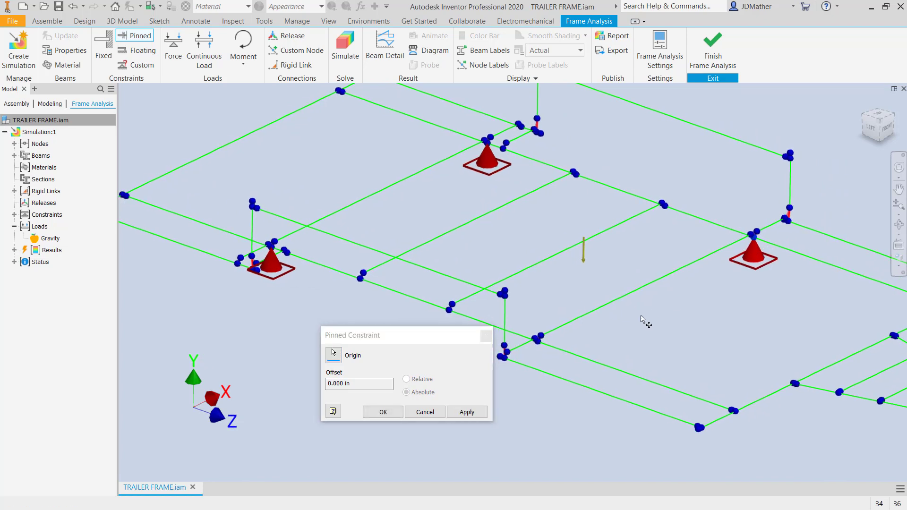
left_click(470, 413)
left_click(467, 412)
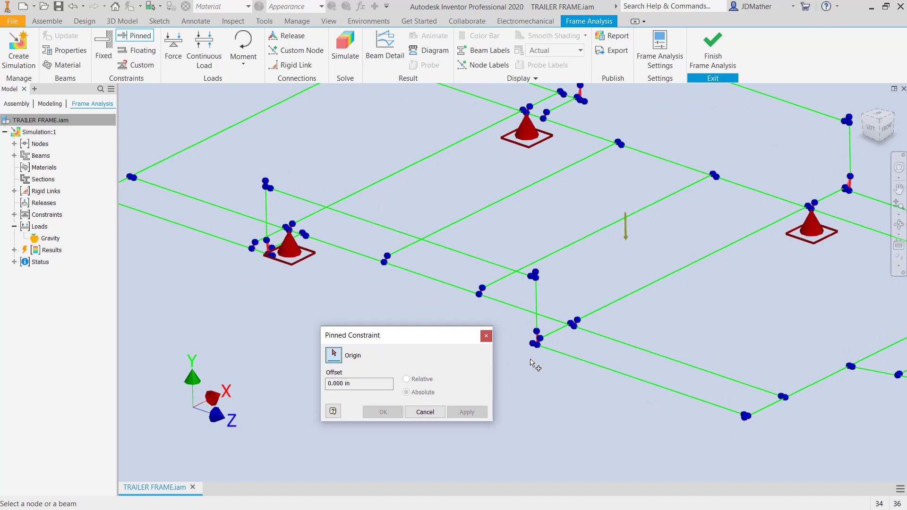
left_click(713, 279)
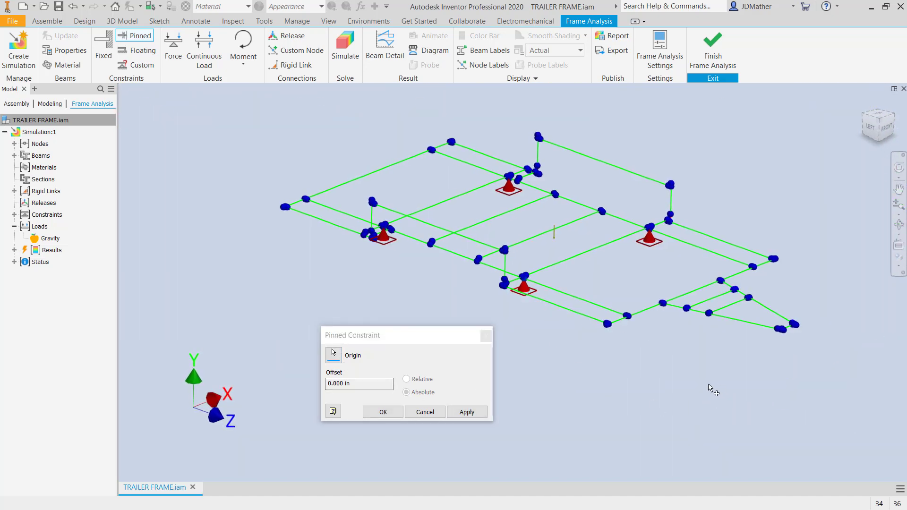
left_click(467, 412)
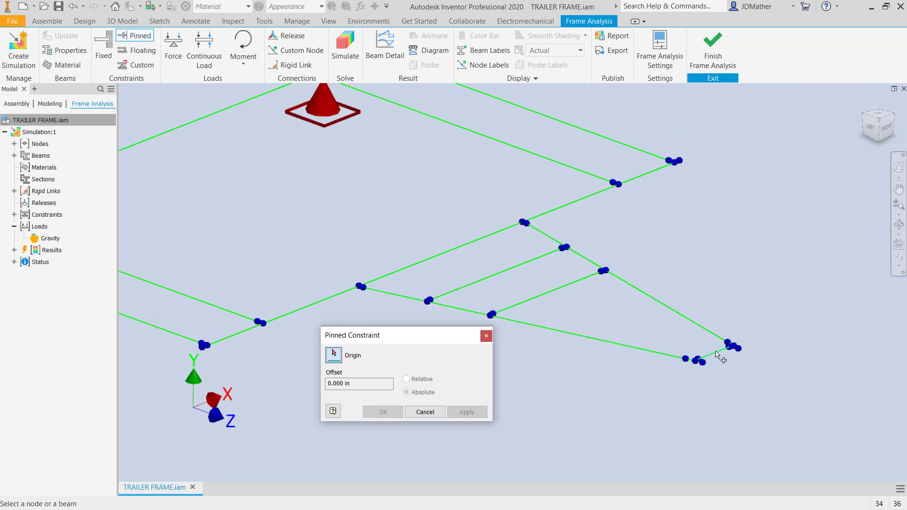
Pin the short beam at the tip of the hitch tongue at its midpoint, using a relative offset of 0.5
scroll(713, 362, "down", 3)
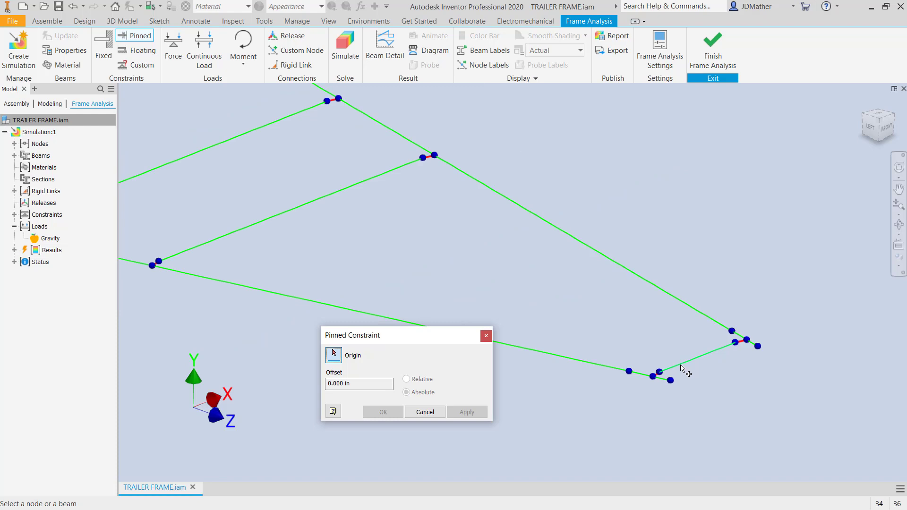
left_click(684, 371)
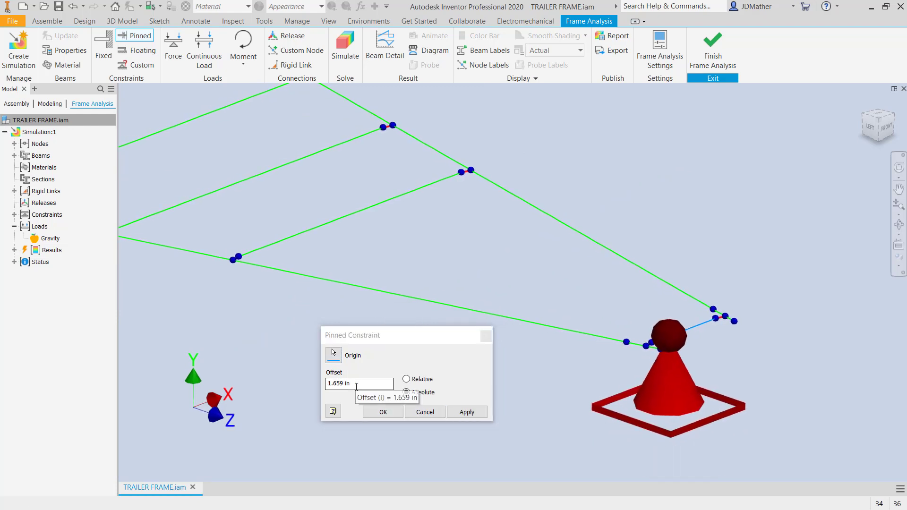
left_click(406, 380)
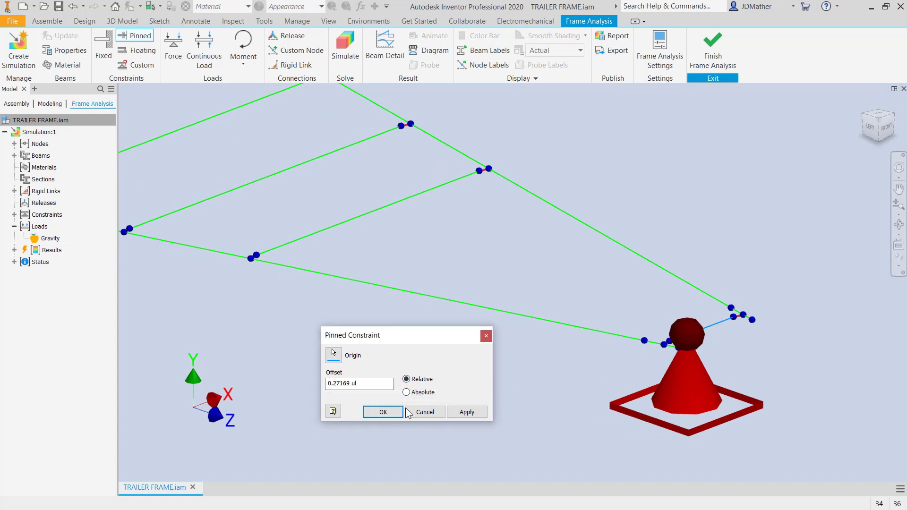
left_click_drag(362, 386, 307, 391)
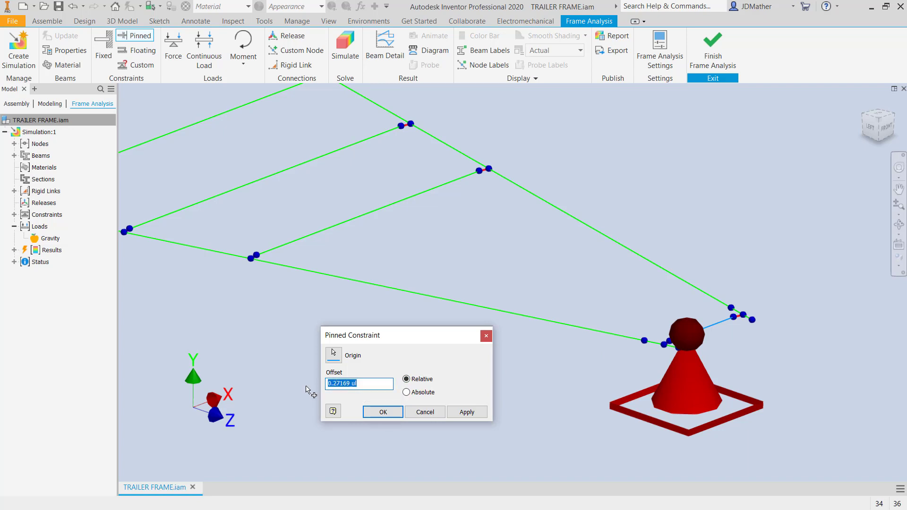
type(".5")
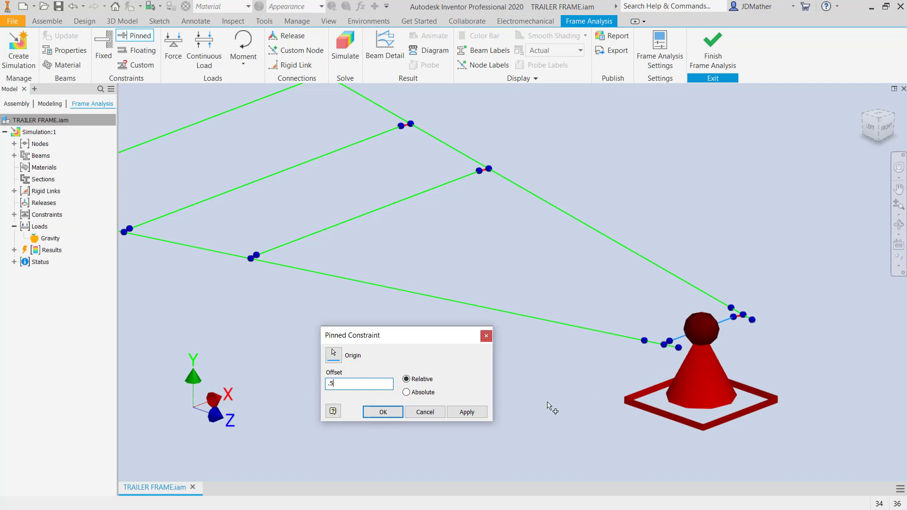
left_click(383, 412)
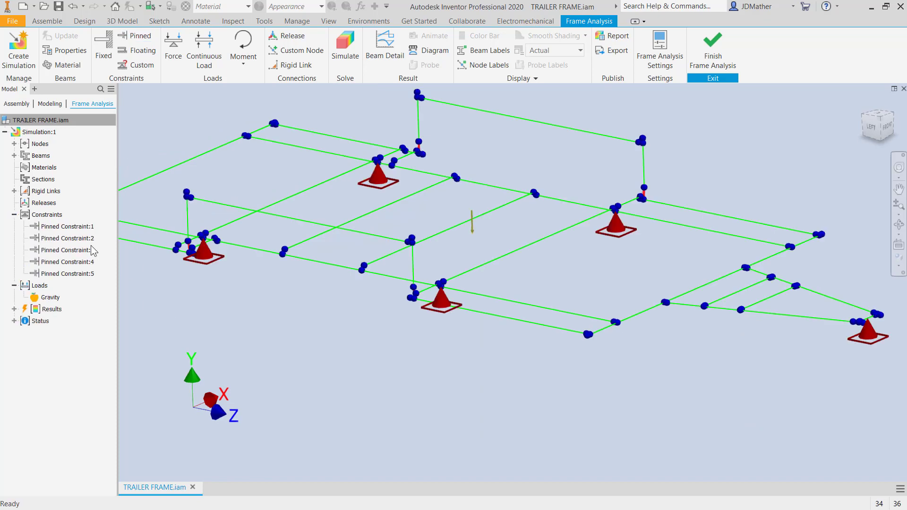
Rename the first two pinned constraints as Right Rear:1 and Left Rear:2
left_click(68, 227)
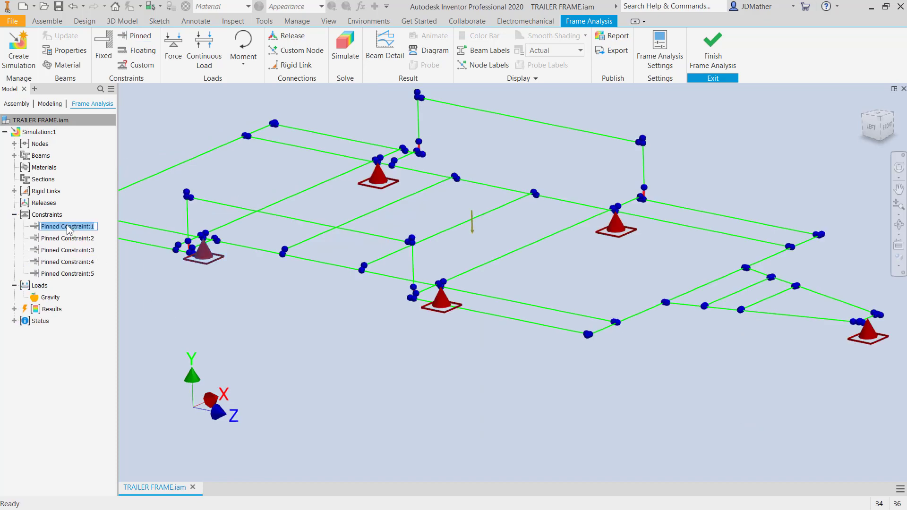
left_click(69, 229)
left_click_drag(88, 227, 3, 231)
type("Right Rear")
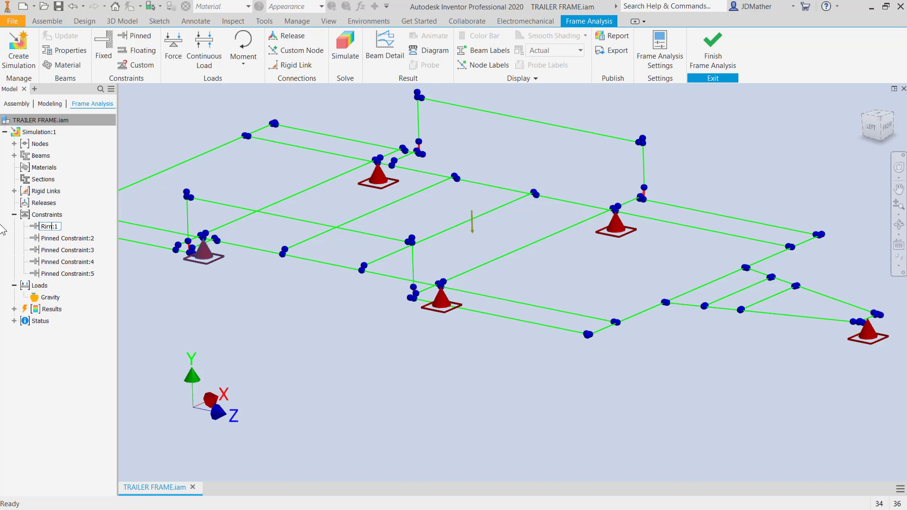
left_click(69, 240)
left_click(69, 241)
left_click(82, 240)
Rename the third and fourth pinned constraints as Left Front:3 and Right Front:4
left_click(57, 250)
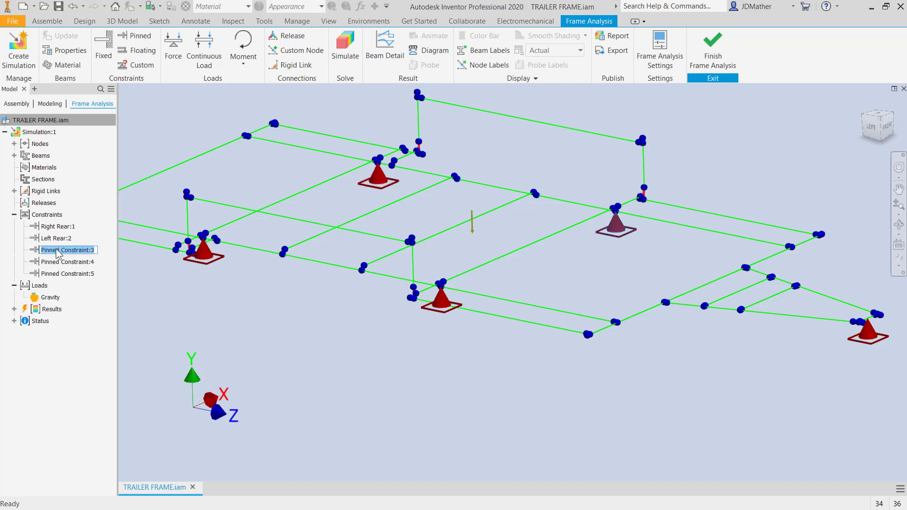
left_click(89, 250)
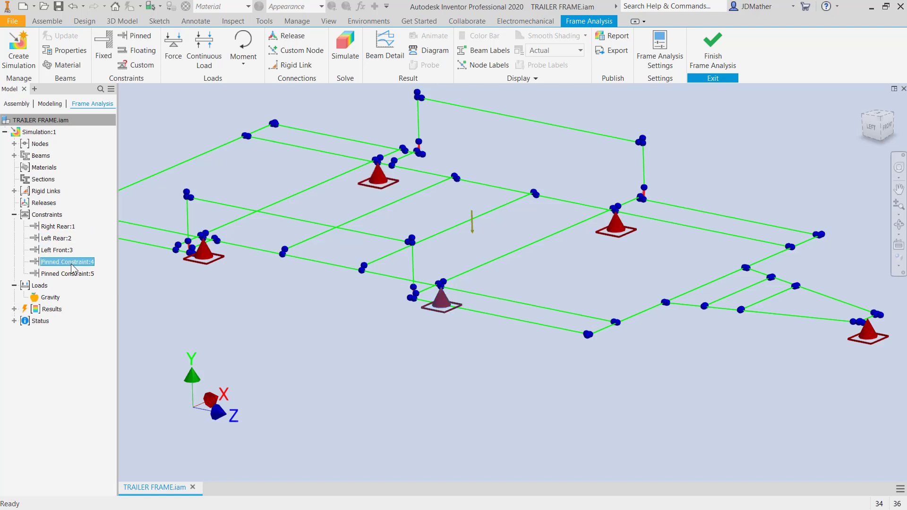
left_click(72, 265)
left_click_drag(89, 265, 3, 269)
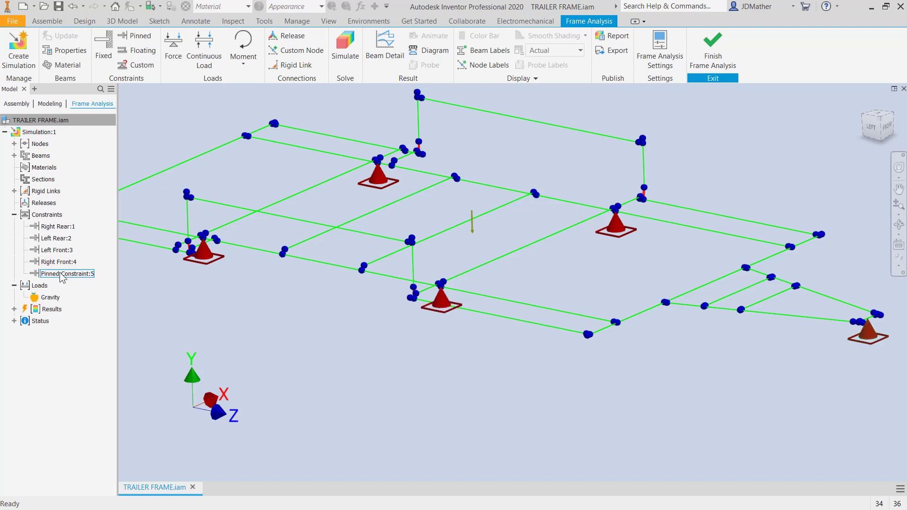
Rename the fifth pinned constraint as Hitch Tongue:5
left_click(61, 275)
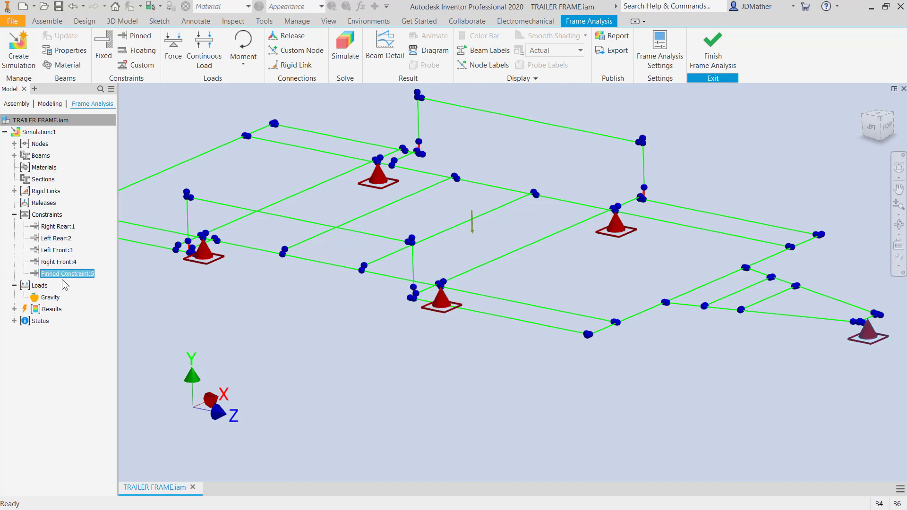
left_click(88, 274)
left_click_drag(88, 274, 2, 284)
type("Hitch ")
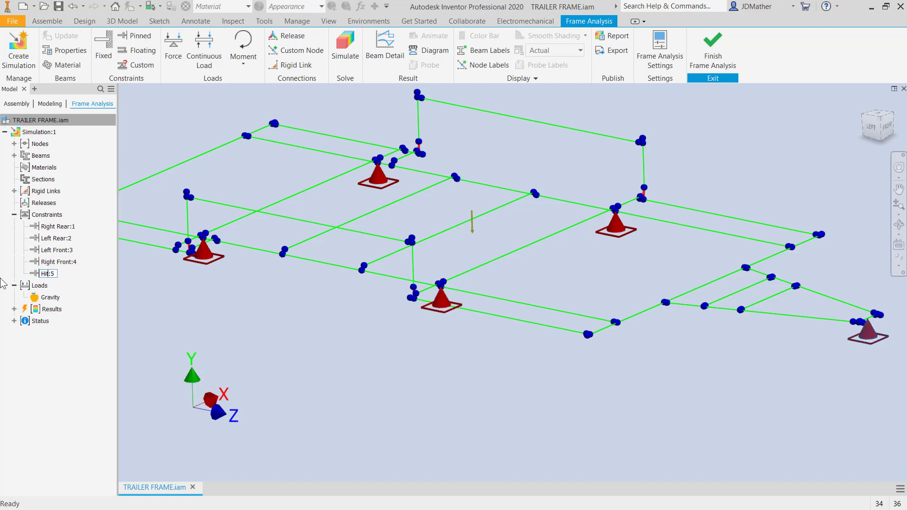
type("Tongue")
key("Return")
scroll(294, 344, "down", 2)
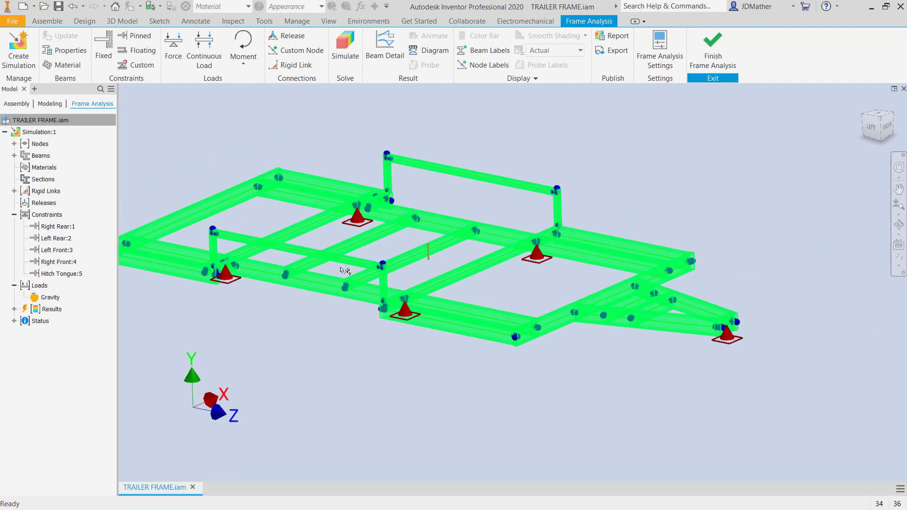
scroll(192, 300, "up", 1)
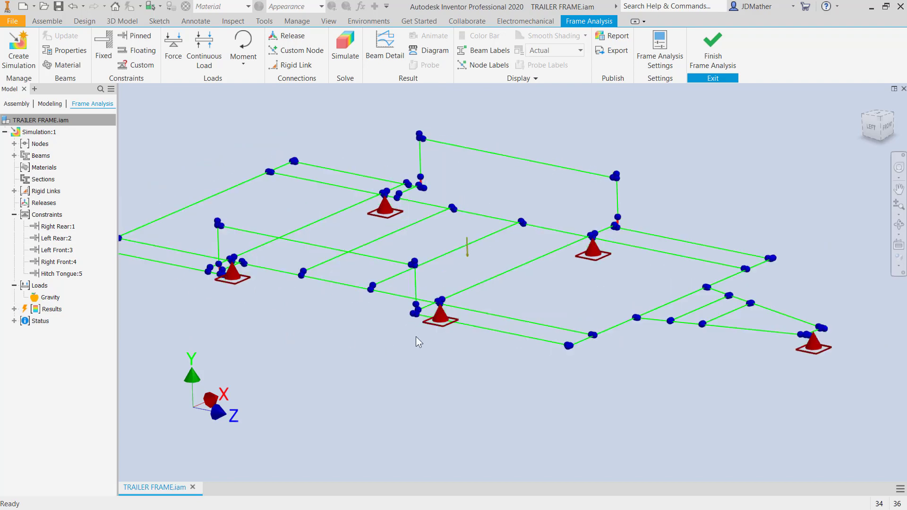
scroll(609, 405, "down", 1)
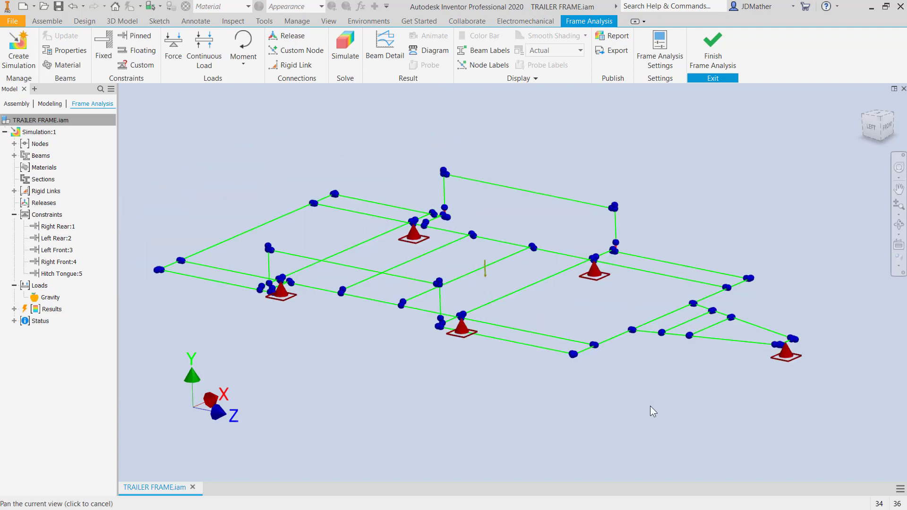
scroll(268, 348, "up", 1)
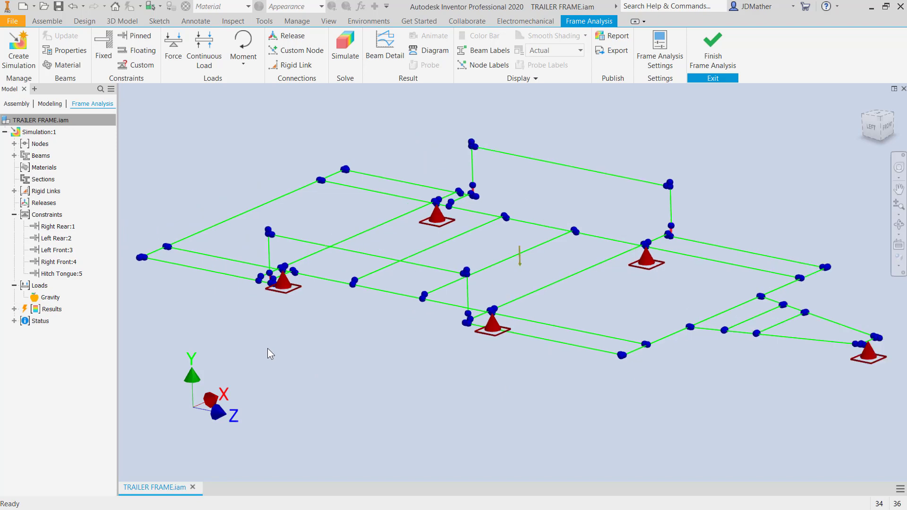
Apply a continuous load of 5 lbforce/in along the short beam at the tip of the hitch tongue
left_click(205, 54)
left_click_drag(385, 132, 309, 110)
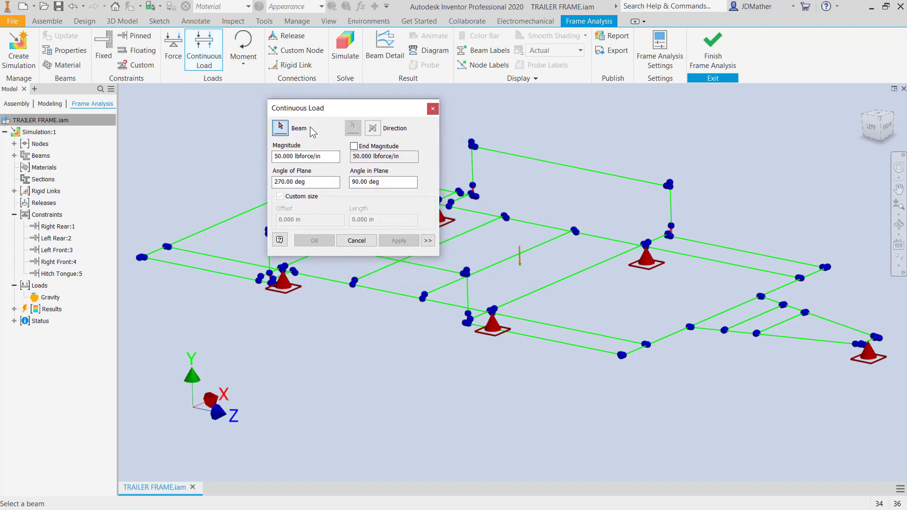
middle_click_drag(828, 367, 798, 358)
scroll(797, 358, "down", 3)
middle_click_drag(770, 384, 625, 352, "shift")
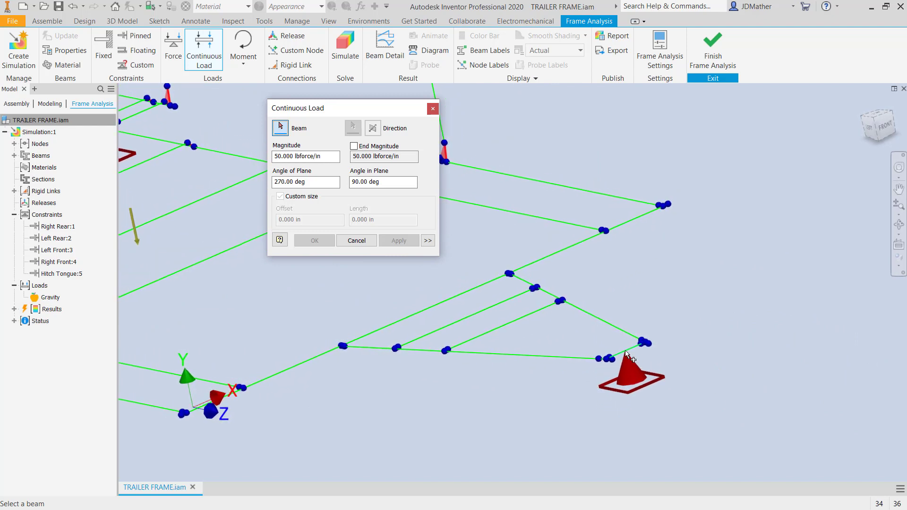
scroll(488, 316, "up", 1)
scroll(486, 317, "up", 1)
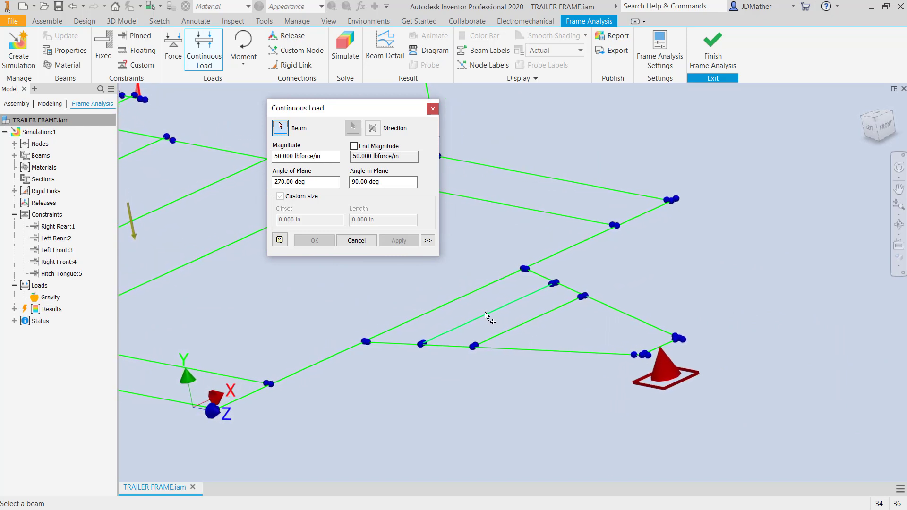
scroll(487, 317, "up", 3)
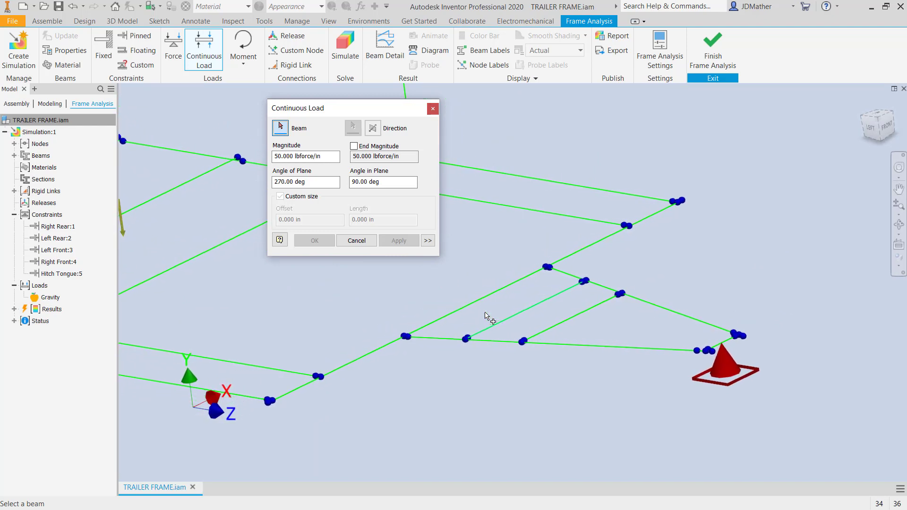
triple_click(330, 158)
type("5")
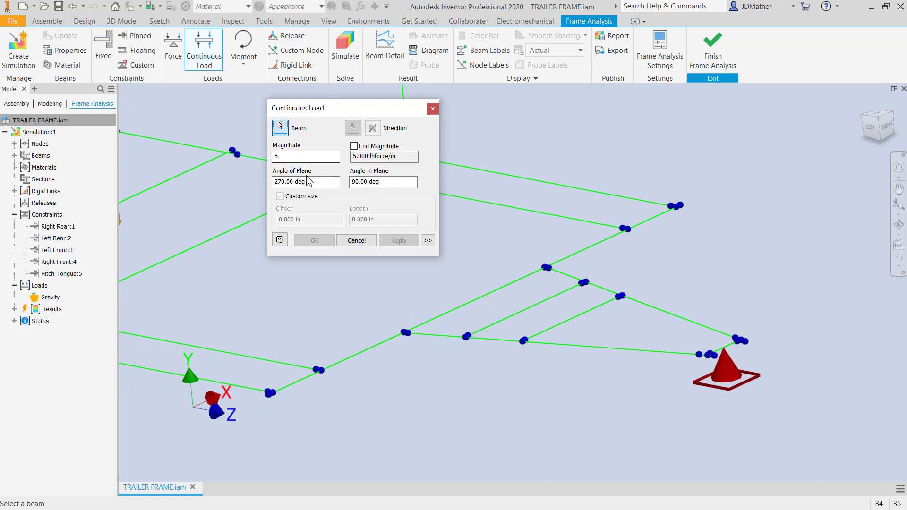
left_click(724, 348)
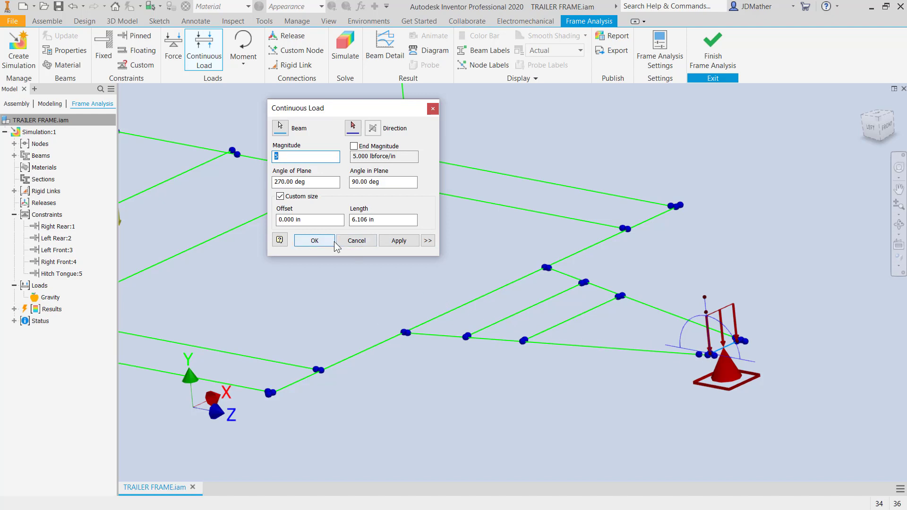
left_click(396, 242)
Apply 5 lbforce/in continuous loads along the full length of the two cross beams inside the triangular hitch tongue
left_click(566, 323)
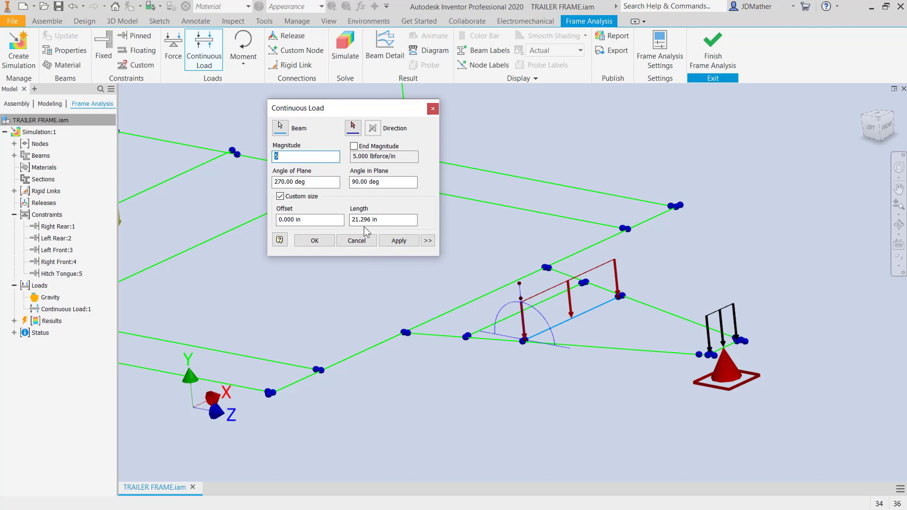
left_click(400, 241)
left_click(494, 325)
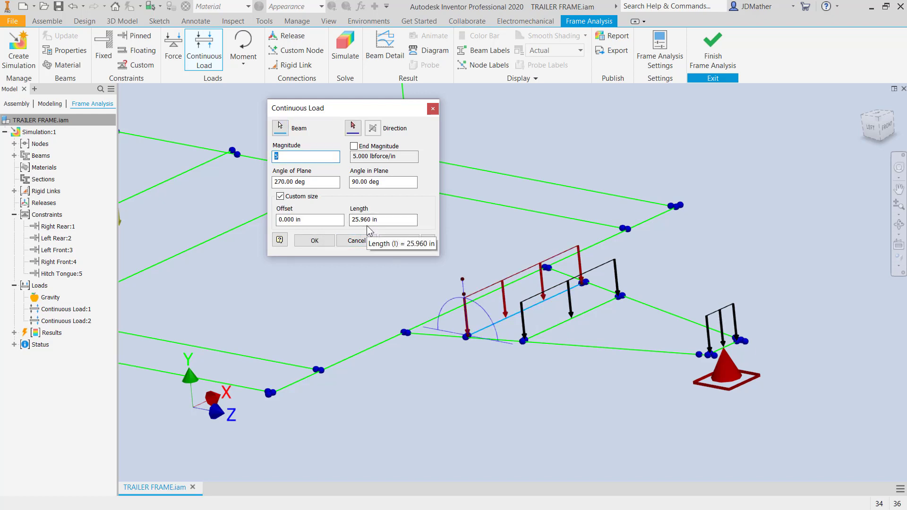
left_click(314, 240)
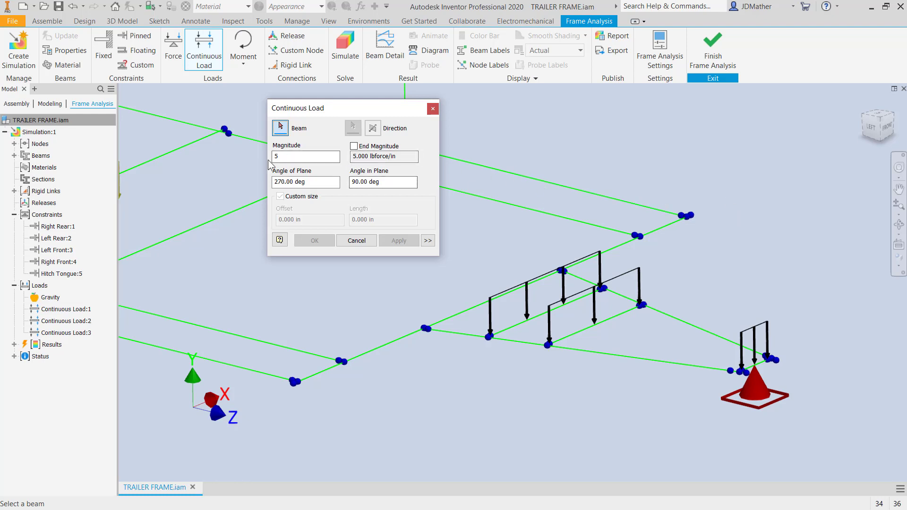
Apply a 1 lbforce/in continuous load along the full outer side beam on the far side of the frame front
left_click(300, 156)
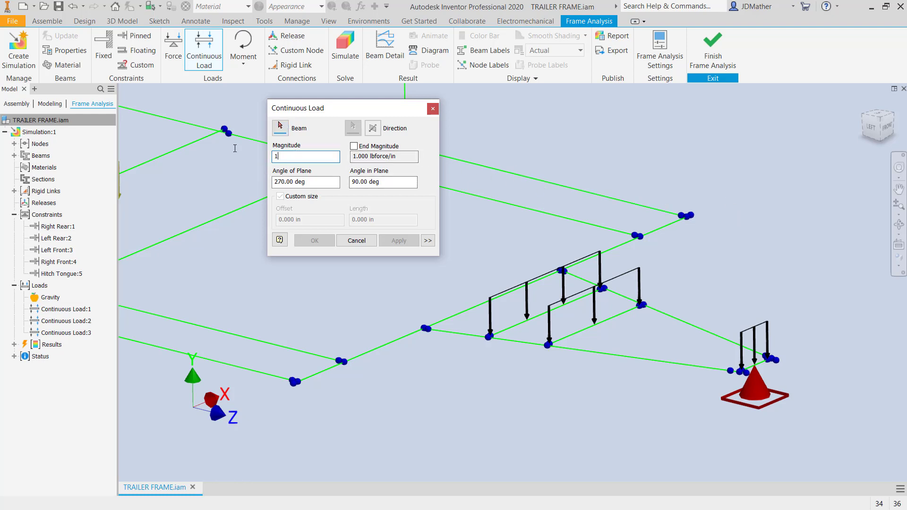
middle_click_drag(235, 149, 276, 146)
left_click(554, 175)
scroll(539, 194, "up", 2)
middle_click_drag(504, 189, 526, 198)
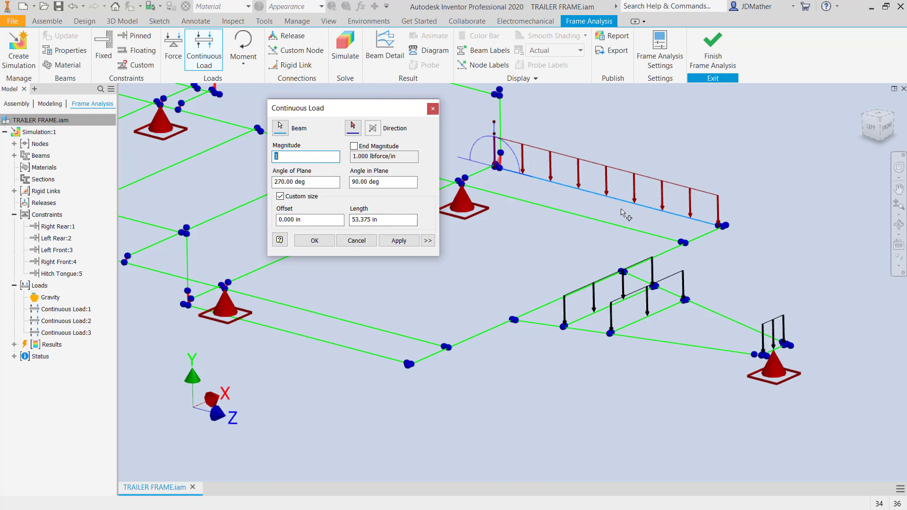
middle_click_drag(576, 305, 606, 305)
left_click(404, 242)
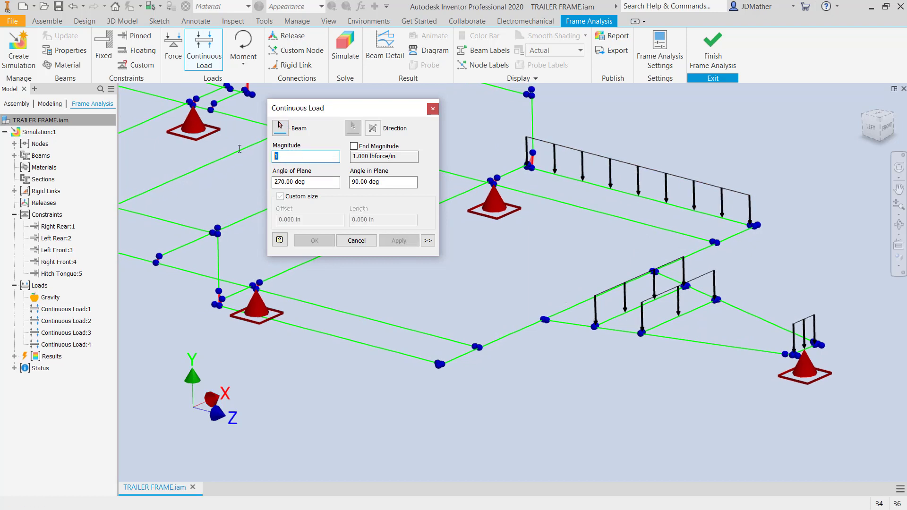
Place an 11.5 lbforce/in continuous load on the front cross beam, moving its start about 12.4 in to the far inner rail joint
type("11.5")
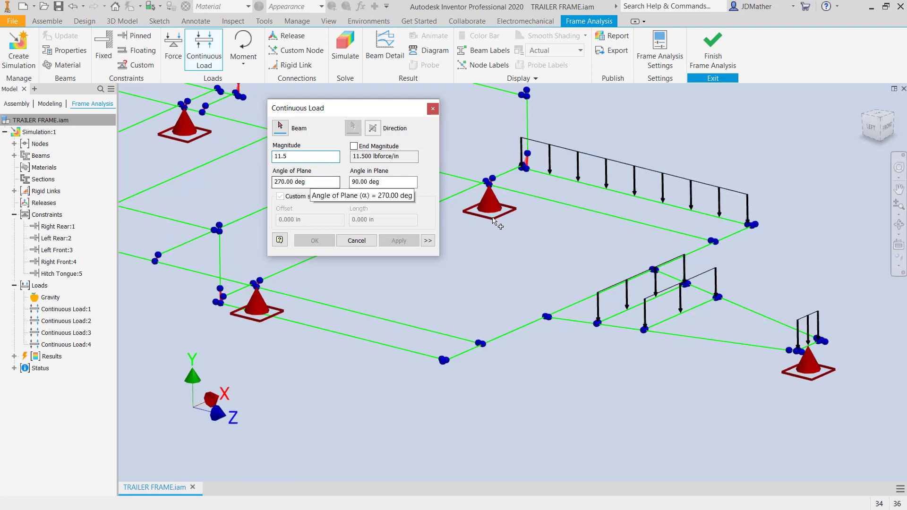
middle_click_drag(742, 232, 734, 242, "shift")
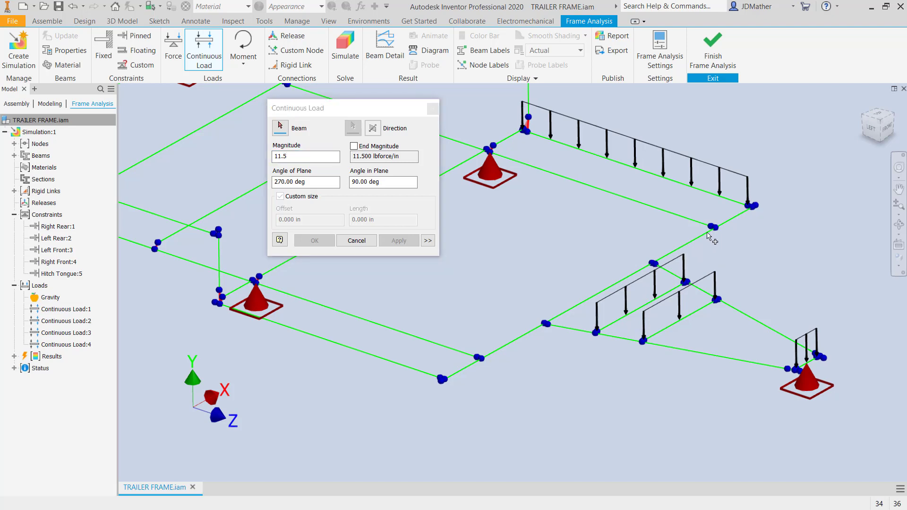
left_click(709, 234)
middle_click_drag(718, 228, 521, 361, "shift")
middle_click_drag(728, 231, 551, 330, "shift")
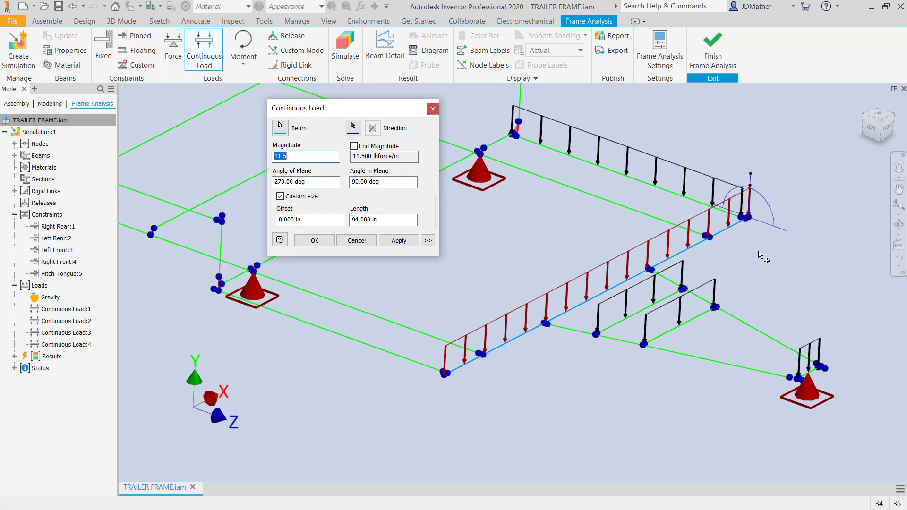
middle_click_drag(742, 241, 762, 234, "shift")
left_click(764, 234)
left_click_drag(764, 235, 714, 251)
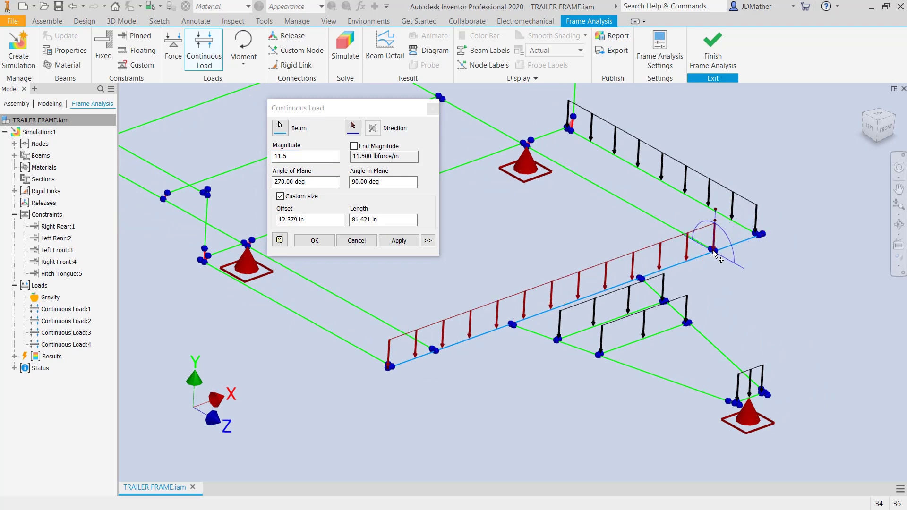
Shorten the 11.5 lbforce/in load from its free end and set its length to 20 in
middle_click_drag(713, 291, 683, 297, "shift")
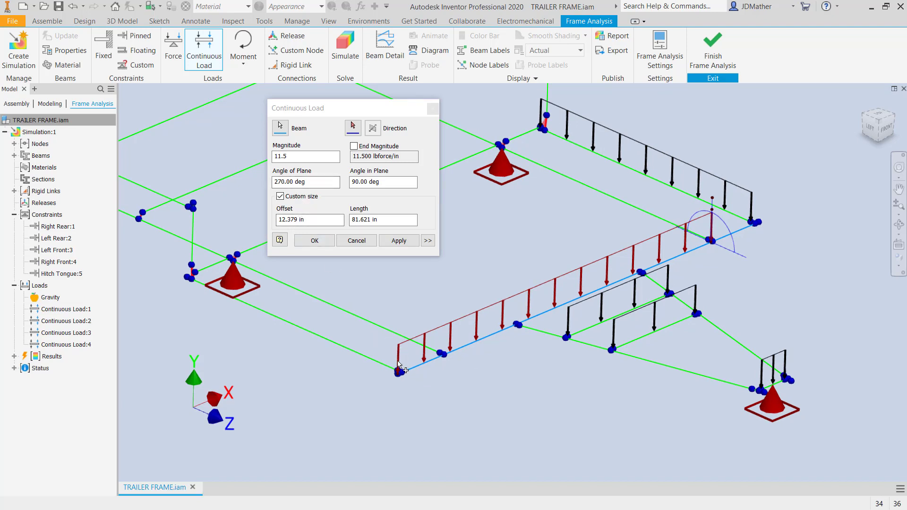
left_click_drag(399, 377, 652, 269)
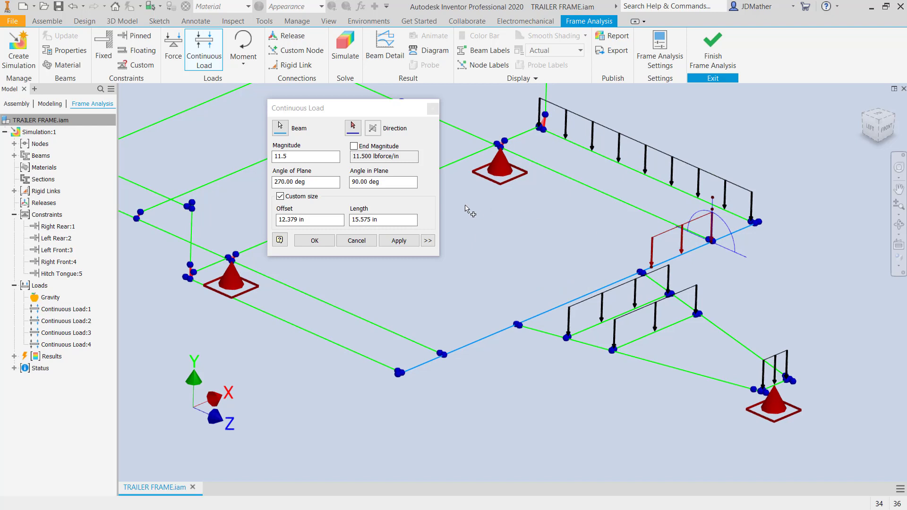
left_click(312, 221)
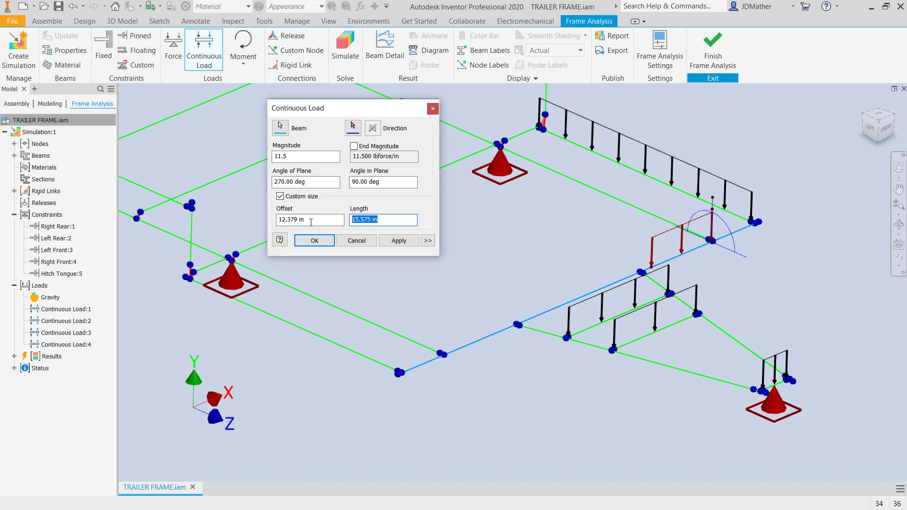
type("20")
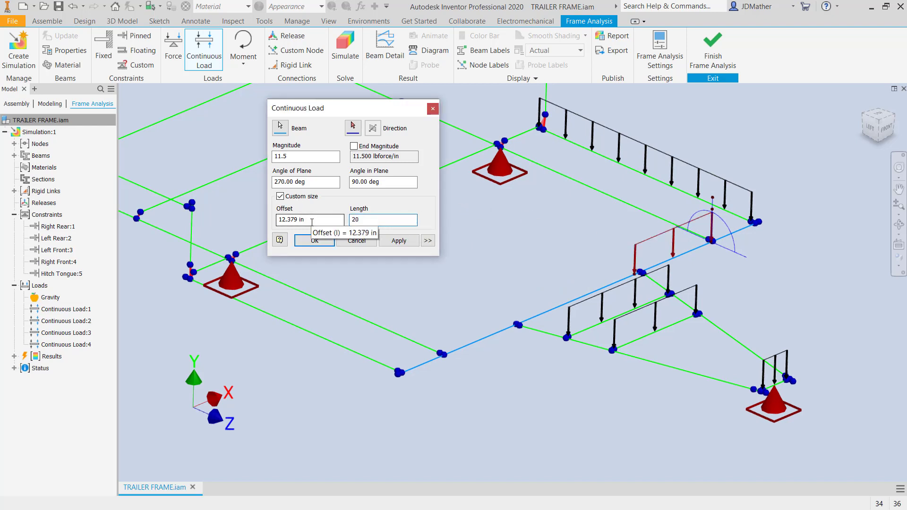
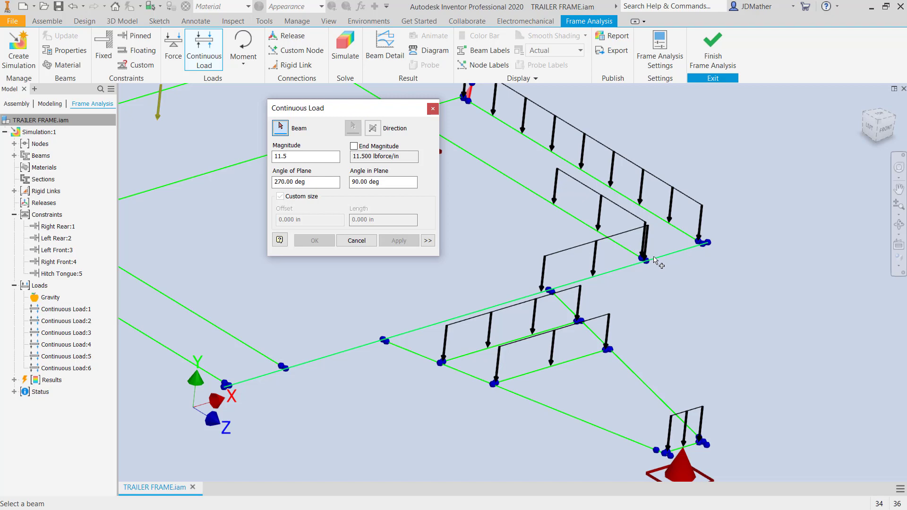
Apply a 1 lbforce/in continuous load about 11.5 in long on the far end of the front cross beam, up to the inner rail joint
double_click(298, 157)
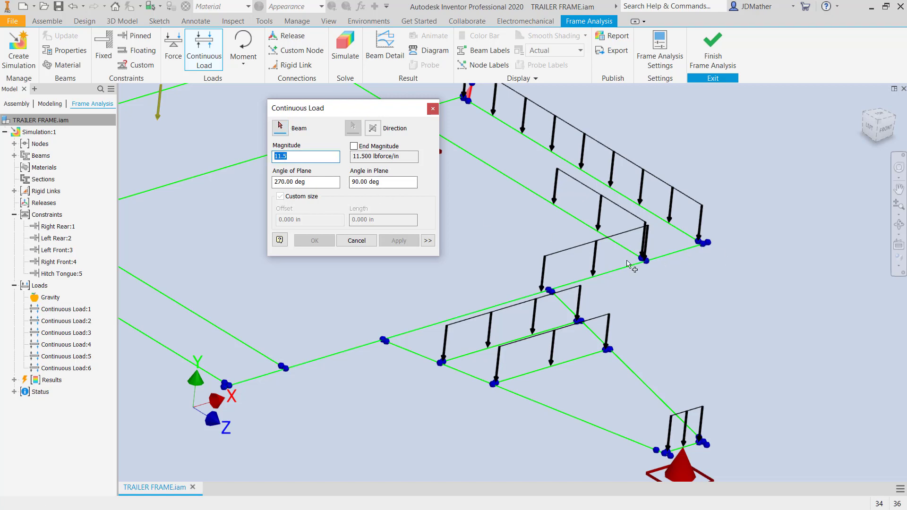
type("1")
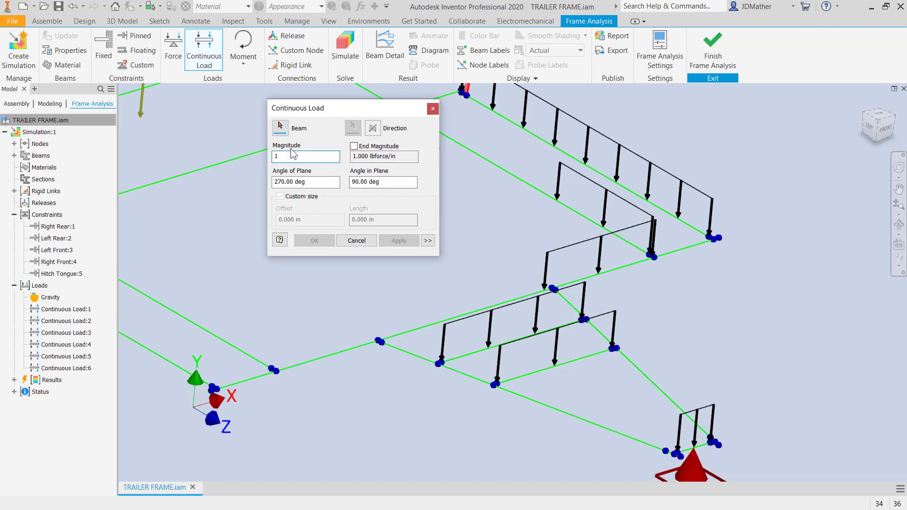
left_click(281, 127)
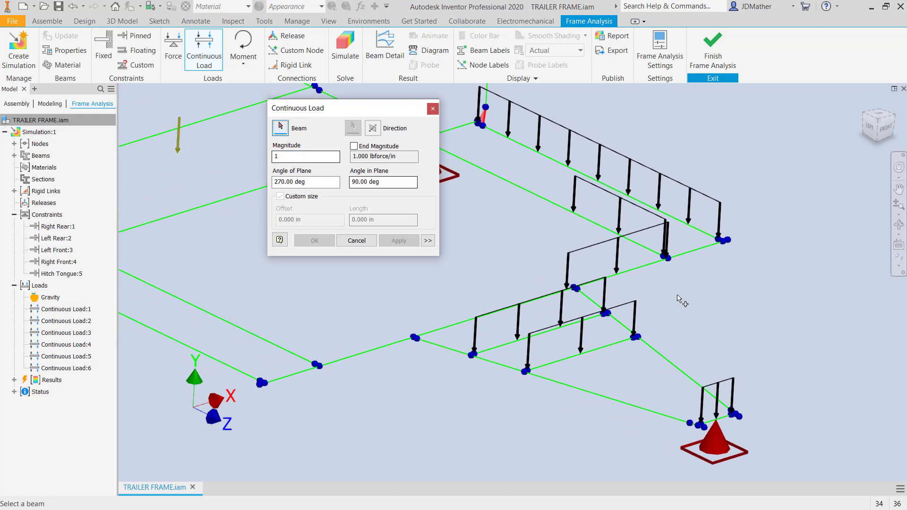
left_click(693, 250)
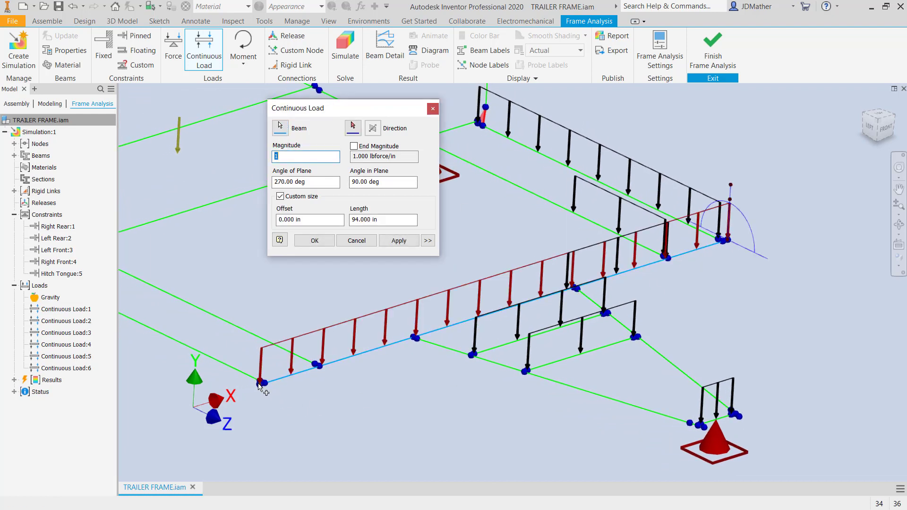
left_click_drag(260, 386, 677, 259)
left_click(399, 241)
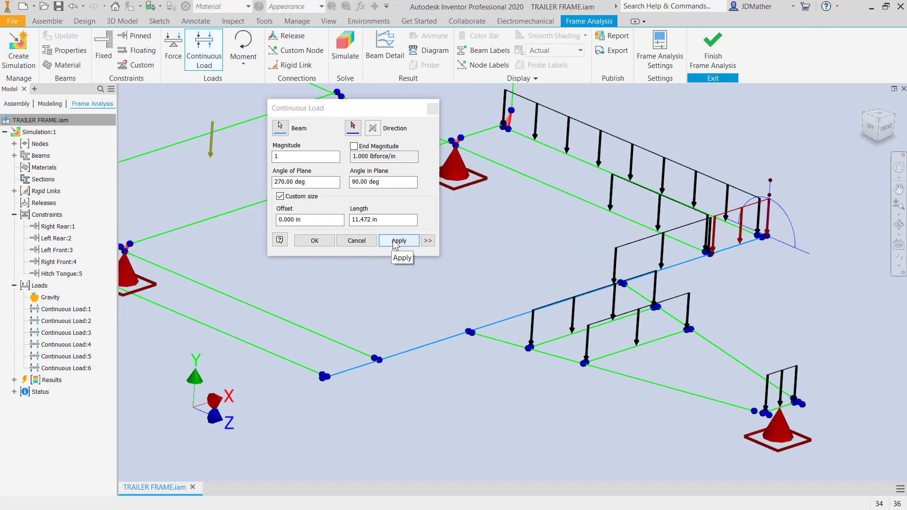
Apply a 14.25 lbforce/in continuous load 20 in long on the front cross beam, offset about 61.9 in to the near tongue joint
scroll(419, 255, "down", 3)
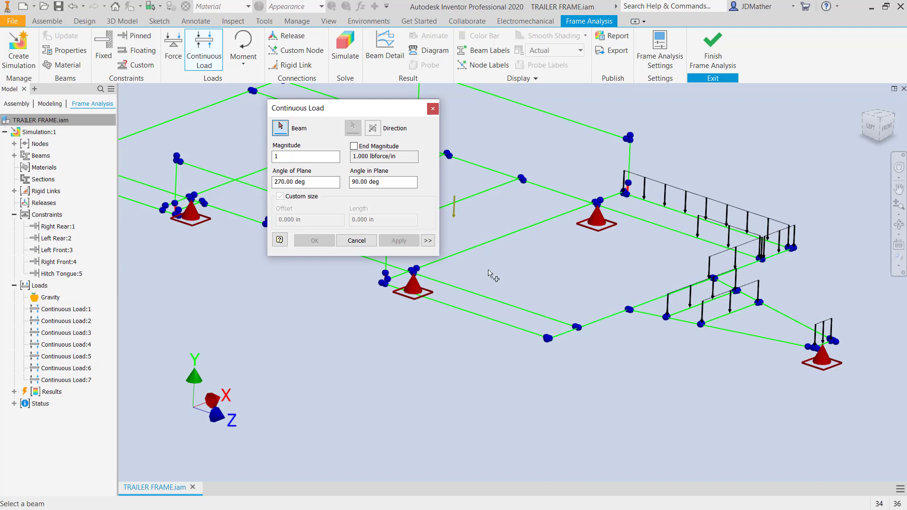
left_click_drag(294, 157, 256, 156)
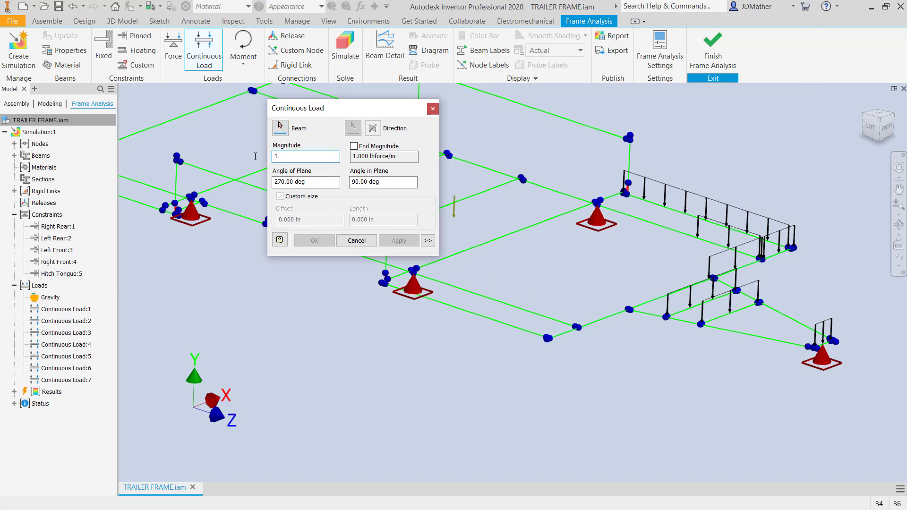
type("4.25")
left_click(522, 333)
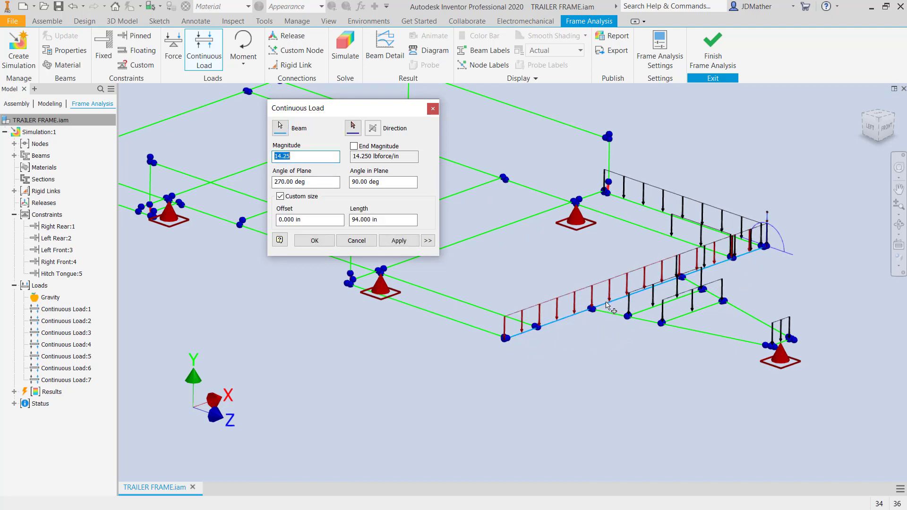
left_click_drag(397, 222, 320, 228)
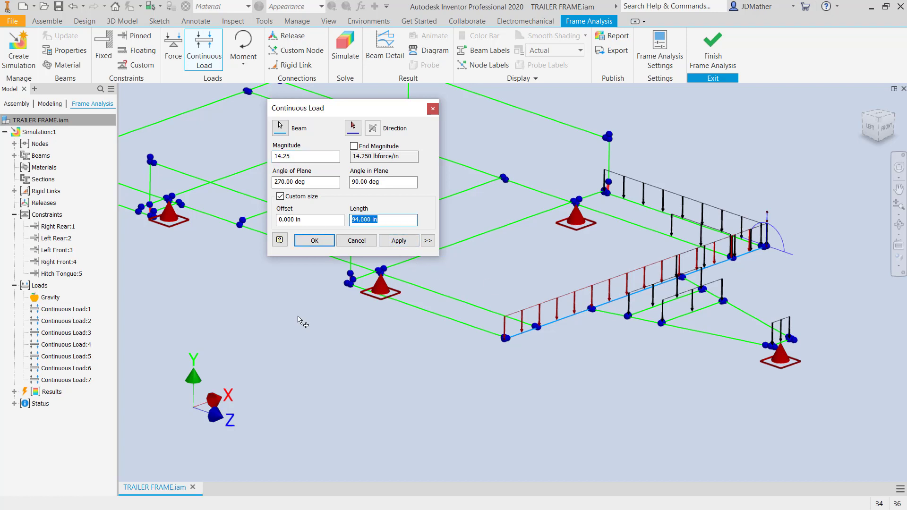
type("20")
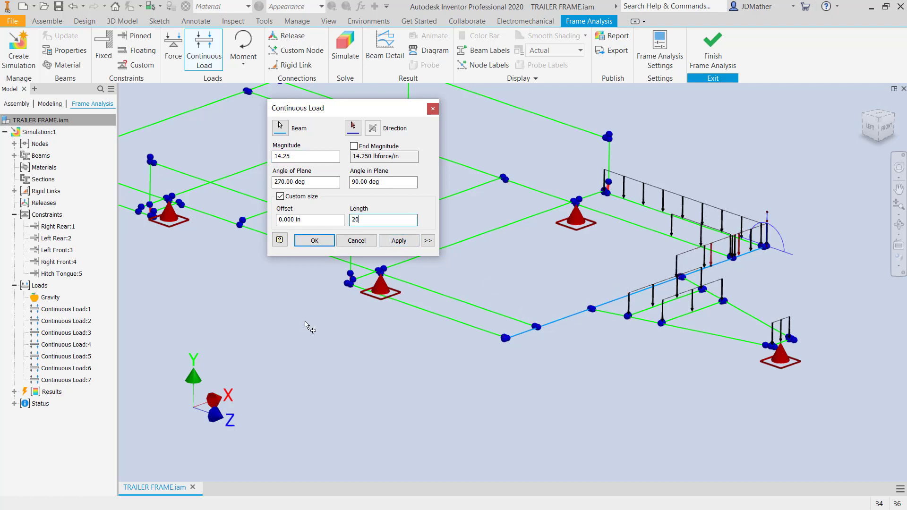
scroll(768, 246, "up", 3)
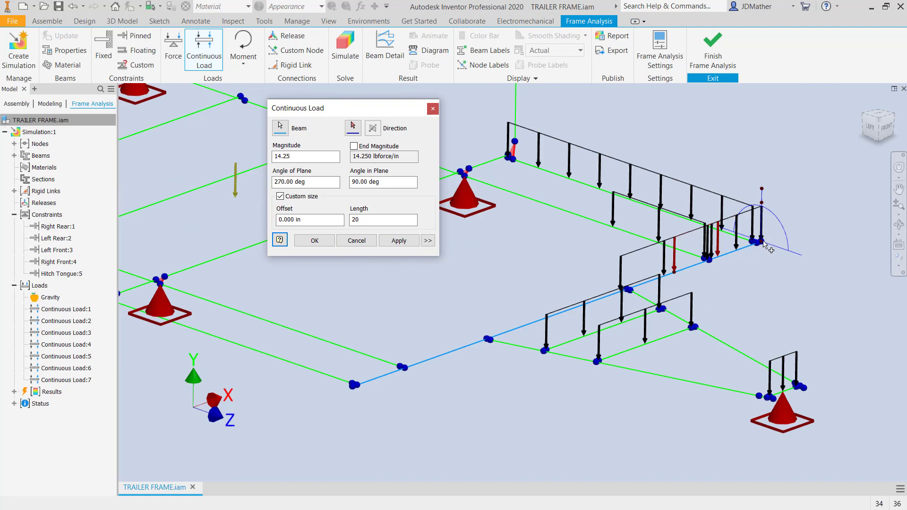
left_click_drag(766, 247, 490, 329)
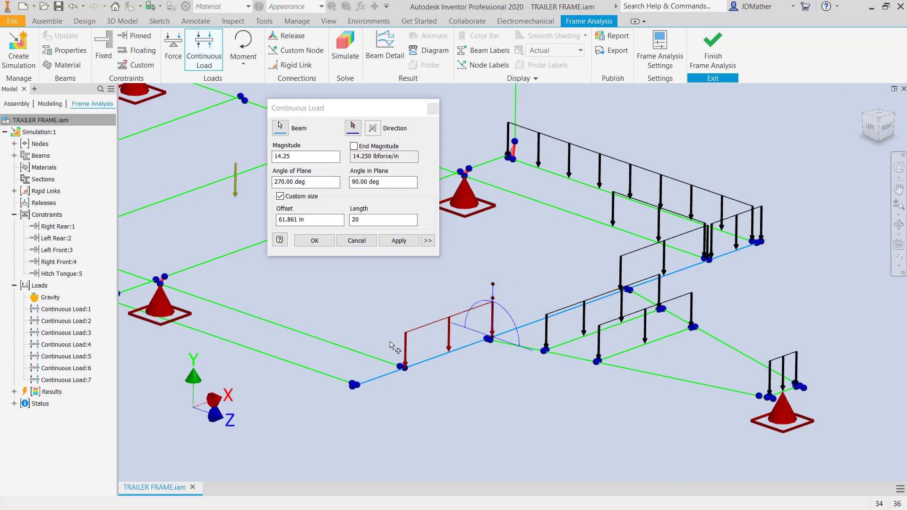
left_click(400, 240)
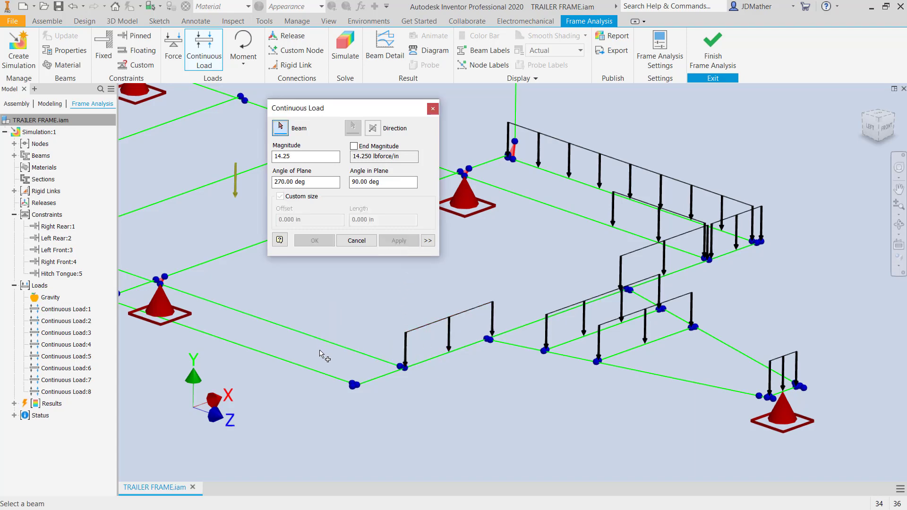
Apply a 14.25 lbforce/in continuous load over the first 20 in of the near inner side rail, starting at the front cross beam
left_click(322, 342)
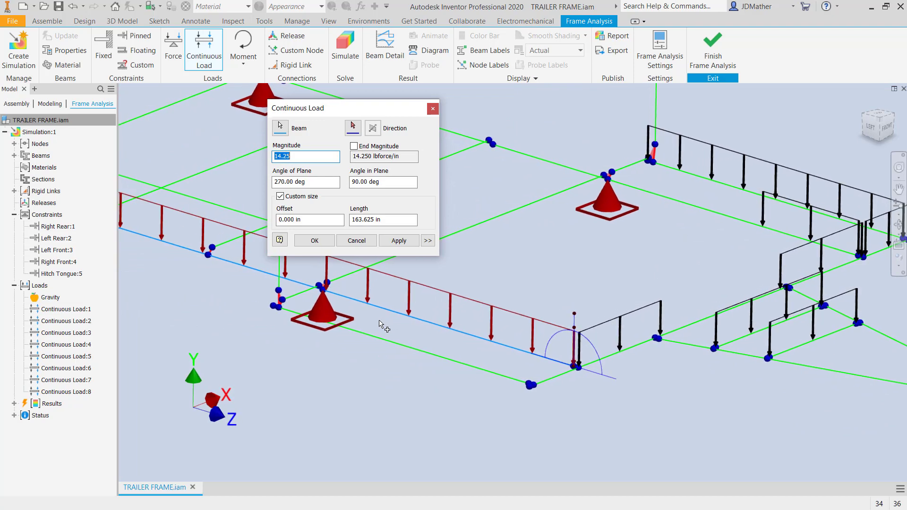
left_click(383, 219)
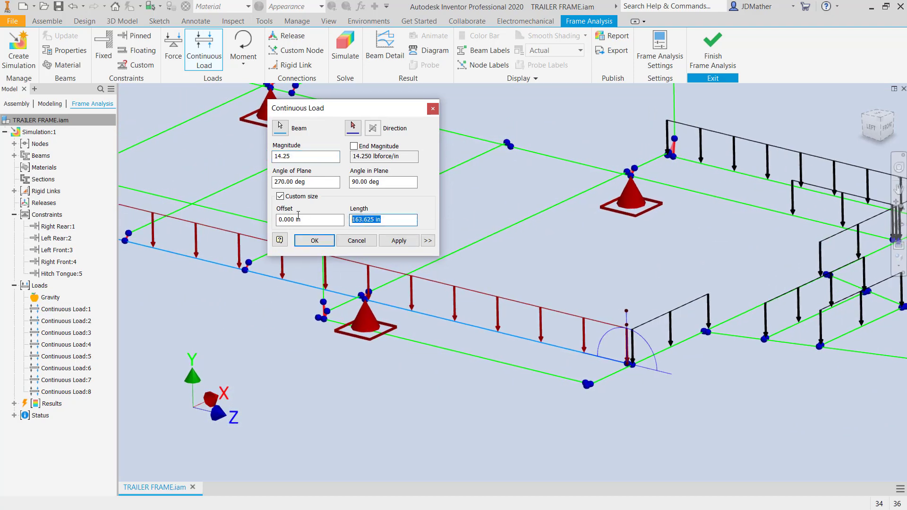
type("20")
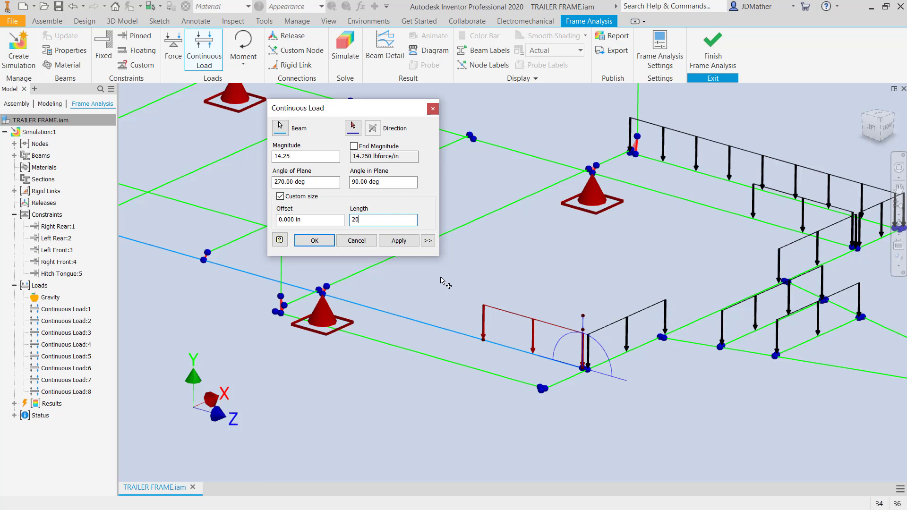
left_click(395, 241)
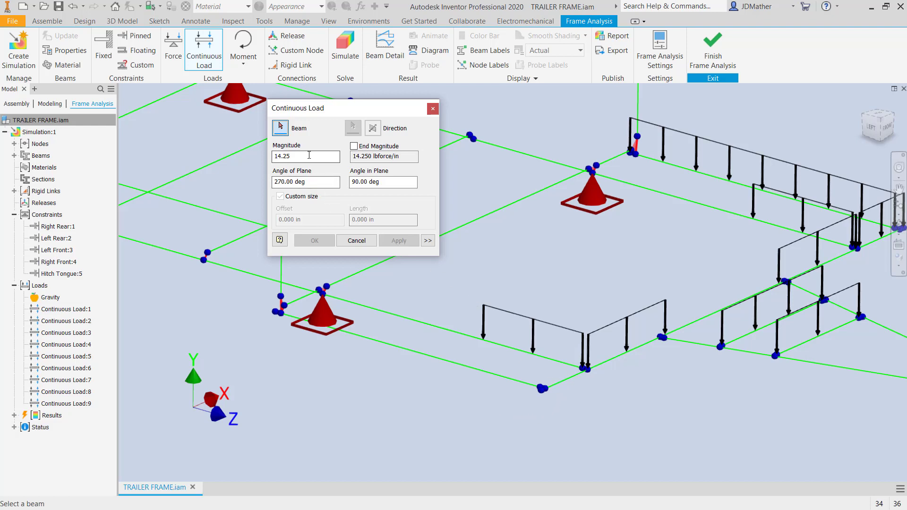
Apply a 1 lbforce/in continuous load about 11.5 in long on the near end of the front cross beam, up to the inner rail joint
left_click_drag(309, 156, 222, 151)
type("1")
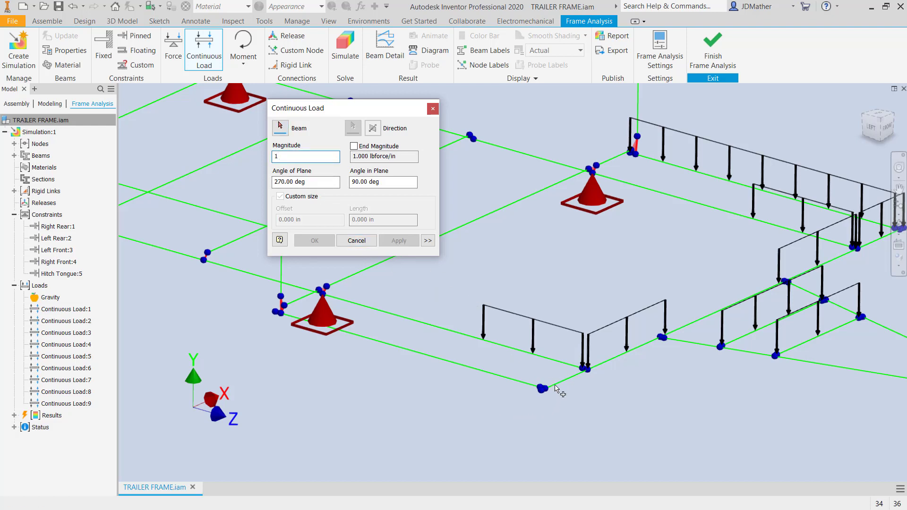
left_click(522, 368)
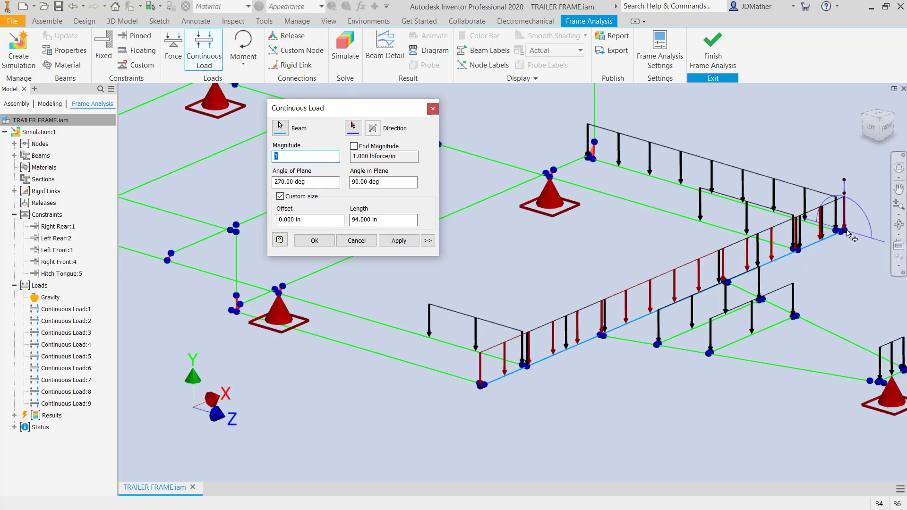
left_click_drag(847, 231, 817, 248)
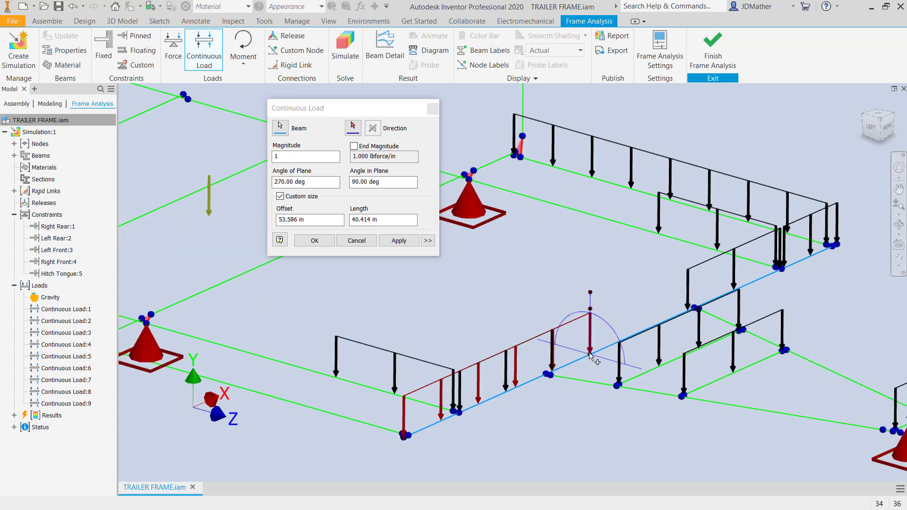
mouse_move(590, 295)
left_mouse_down()
mouse_move(629, 290)
mouse_move(591, 301)
mouse_move(622, 331)
mouse_move(595, 310)
left_mouse_up()
left_click_drag(590, 357, 459, 416)
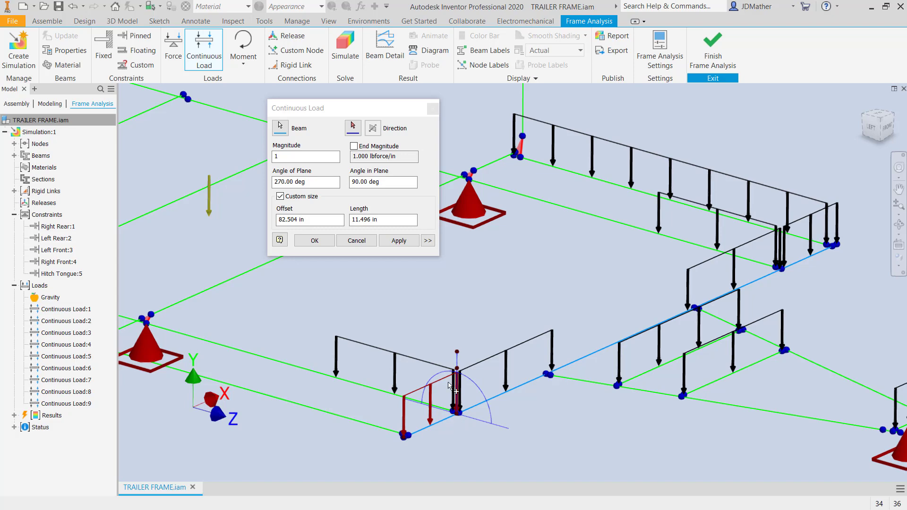
left_click(403, 241)
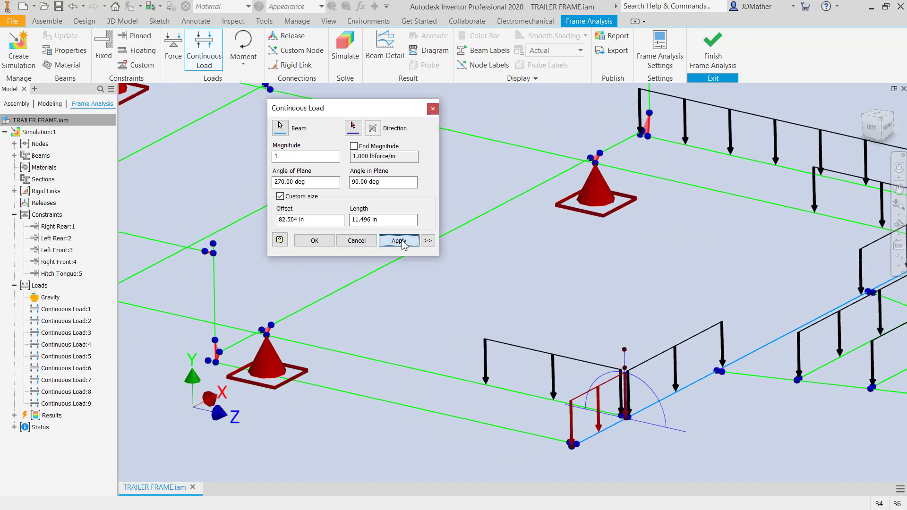
left_click(398, 241)
Apply a 1 lbforce/in continuous load over the full length of the near outer side rail
left_click(455, 419)
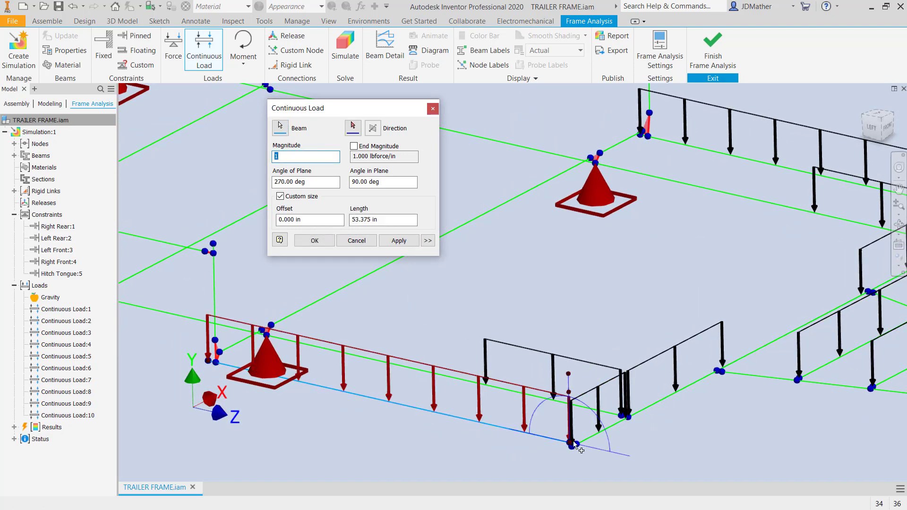
key("F6")
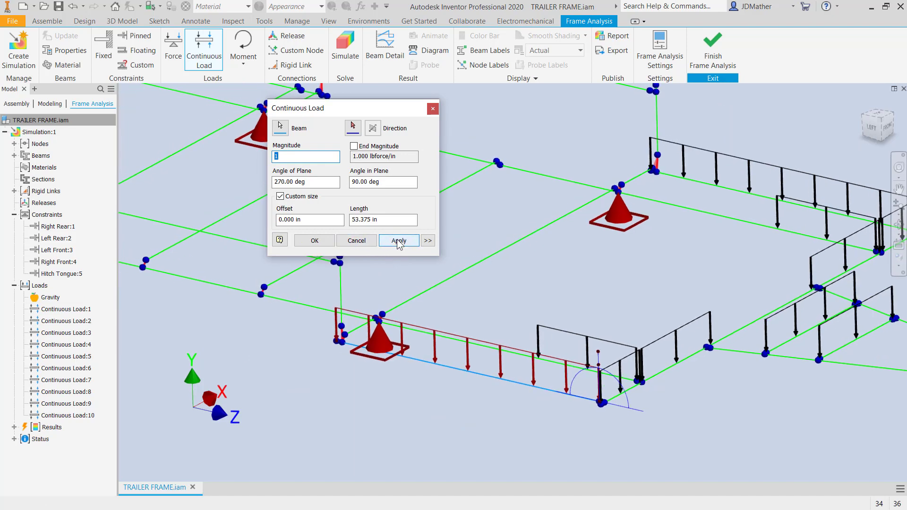
left_click(398, 241)
key("F5")
key("Escape")
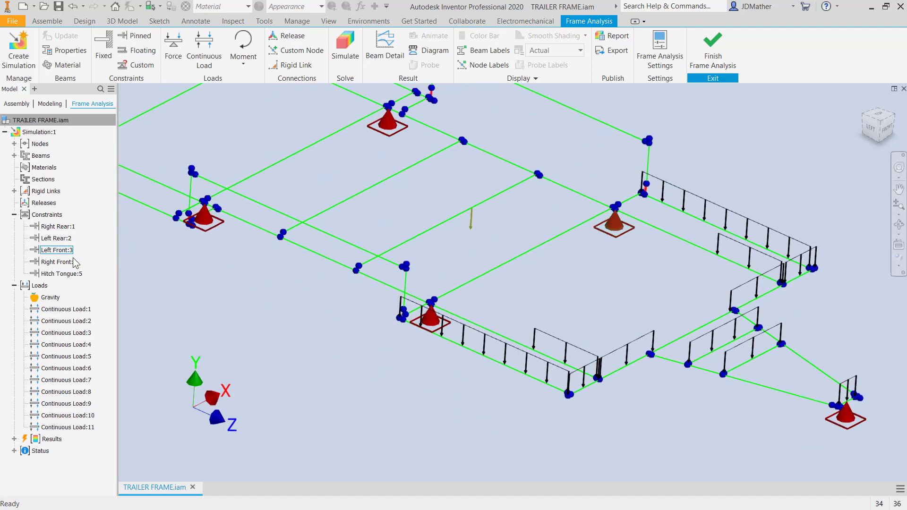
Set the magnitude of the continuous load at the hitch tongue to .5 lbforce/in
left_click(61, 310)
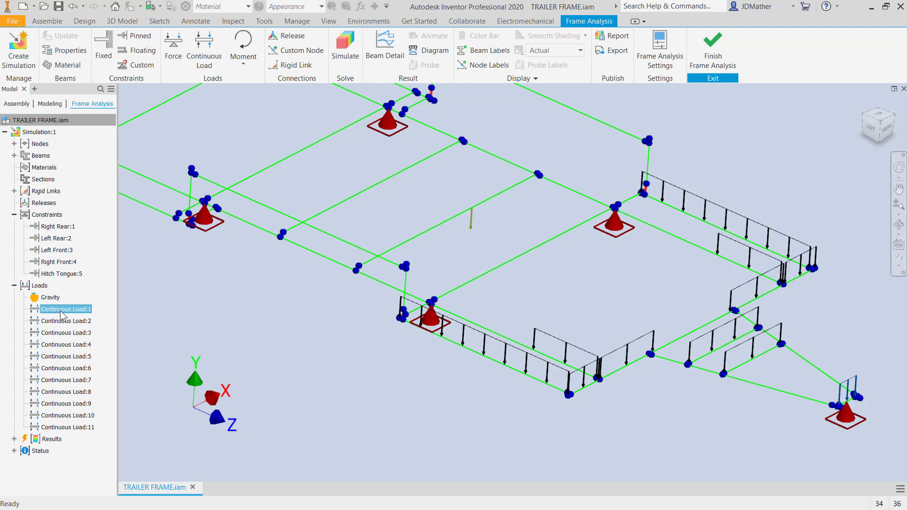
double_click(61, 320)
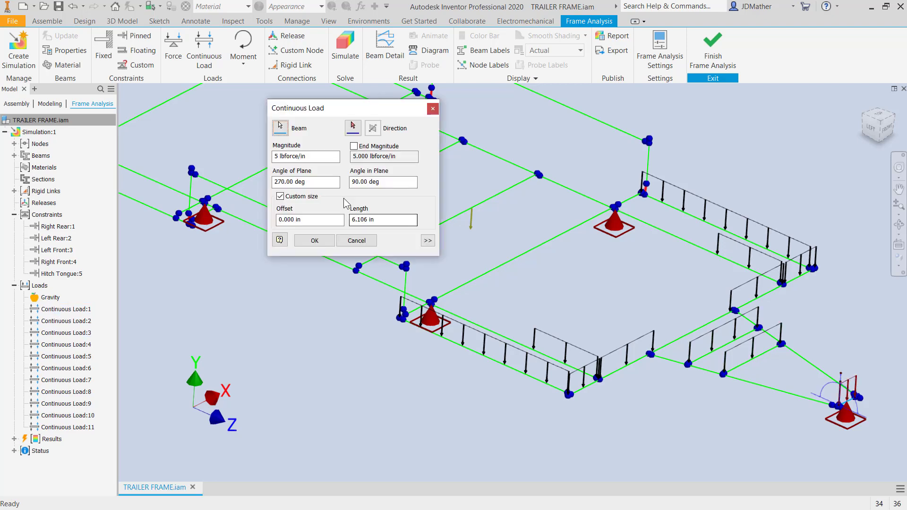
left_click(274, 156)
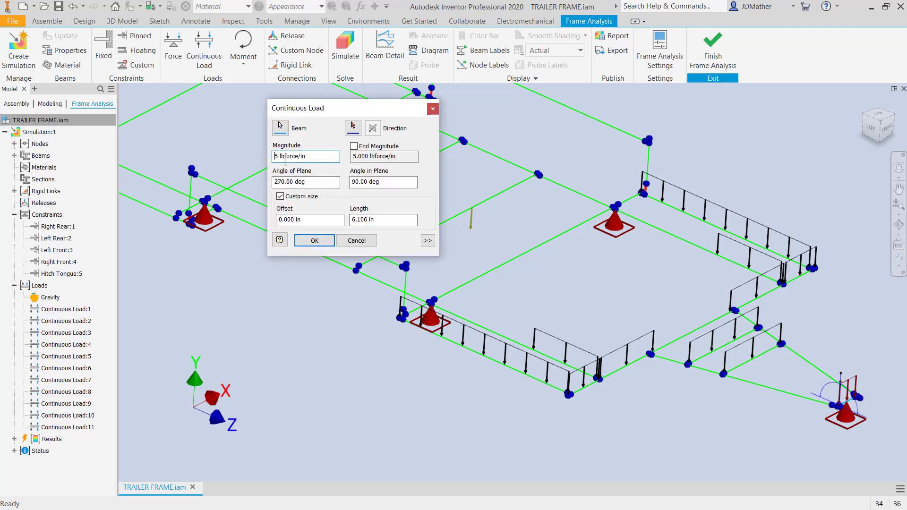
type(".")
left_click(314, 240)
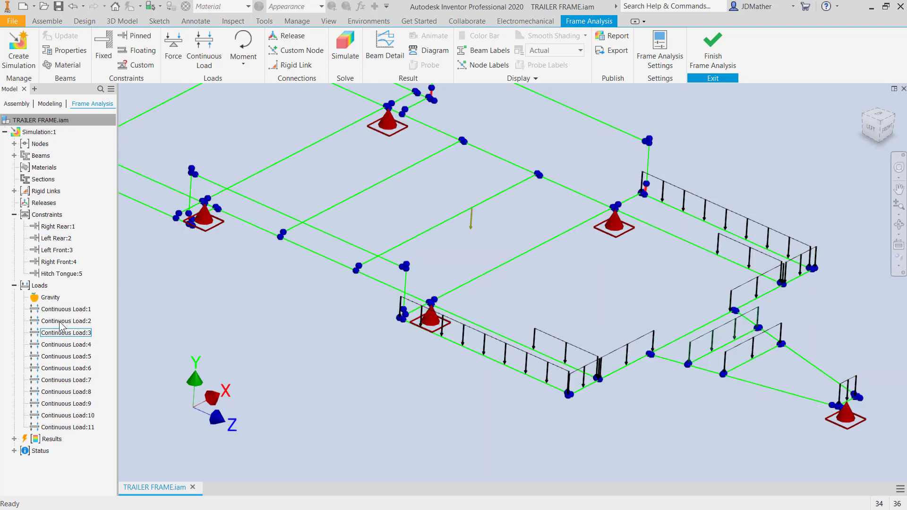
Set the continuous load on the tongue cross member nearest the hitch to .5 lbforce/in
double_click(60, 322)
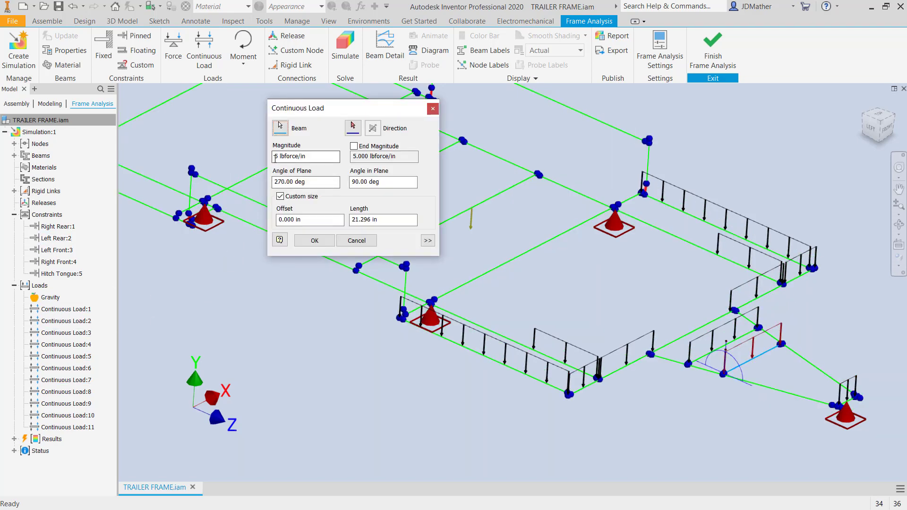
left_click(275, 156)
type(".")
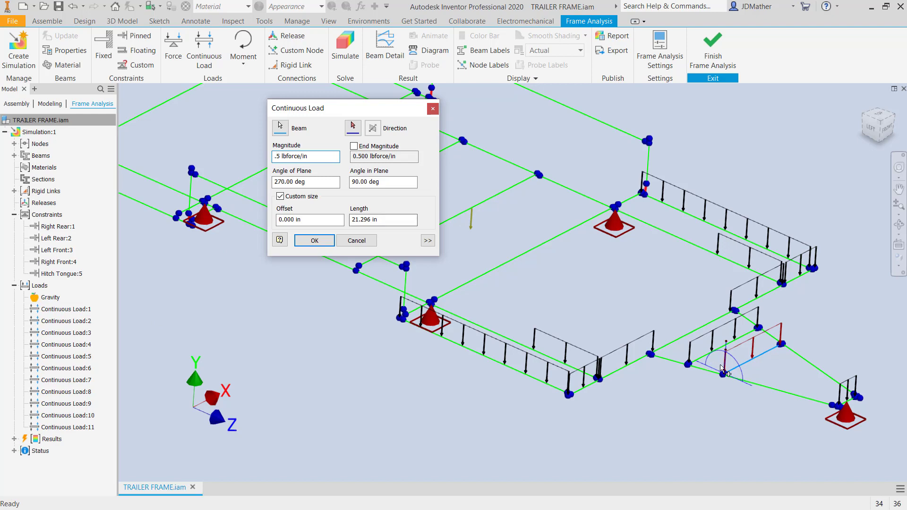
left_click(315, 240)
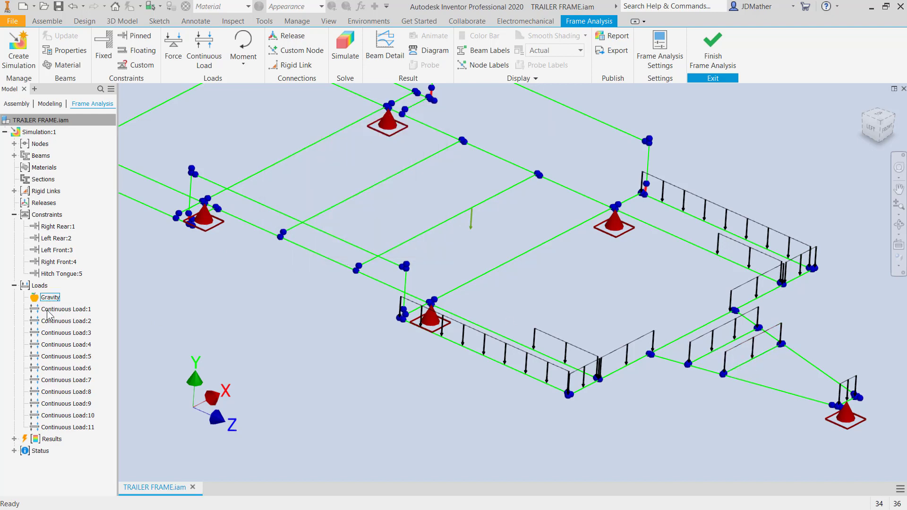
Set the continuous load on the tongue cross member nearest the front cross beam to .5 lbforce/in
double_click(60, 333)
left_click(275, 156)
type(".5 lbforce/in")
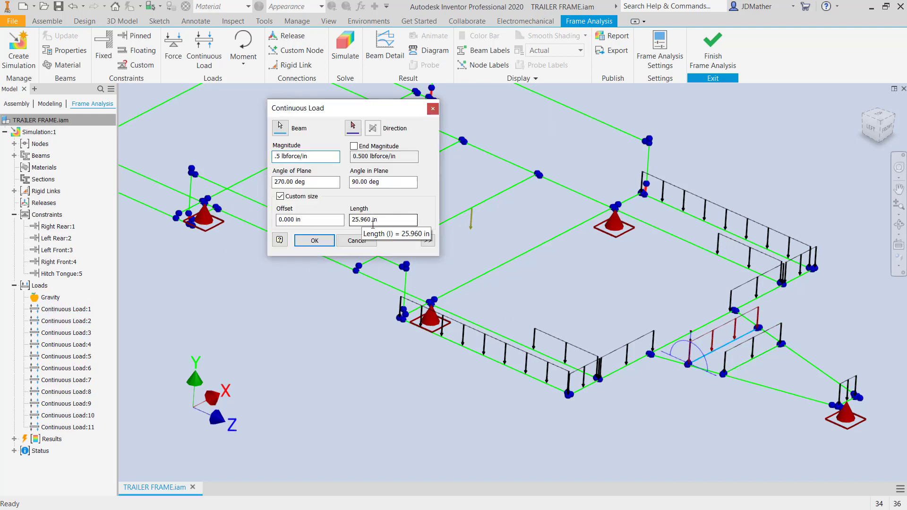
left_click(314, 242)
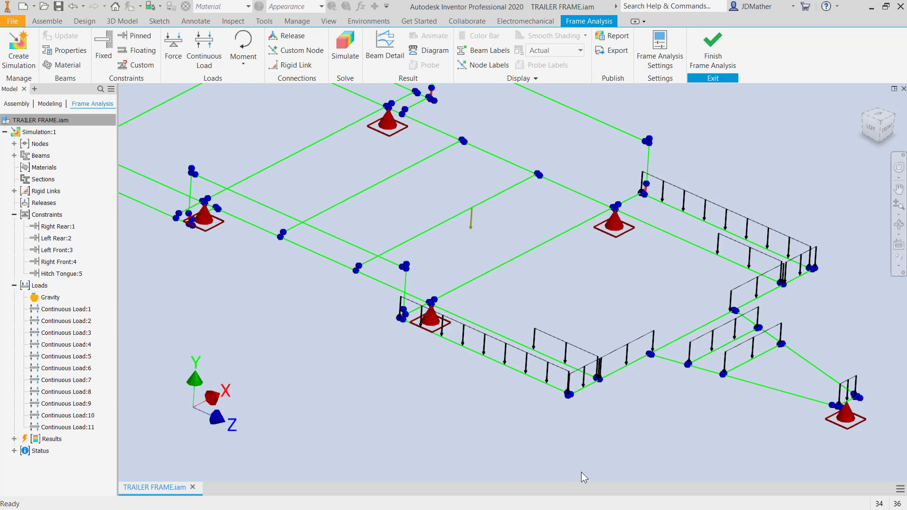
Apply a 1 lbforce/in continuous load over the full length of the raised rail on the far side of the frame
key("F6")
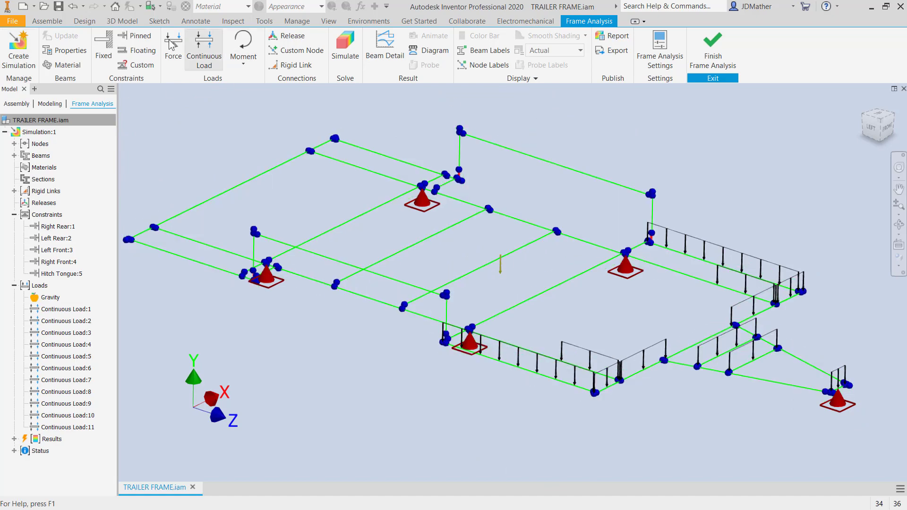
left_click(205, 58)
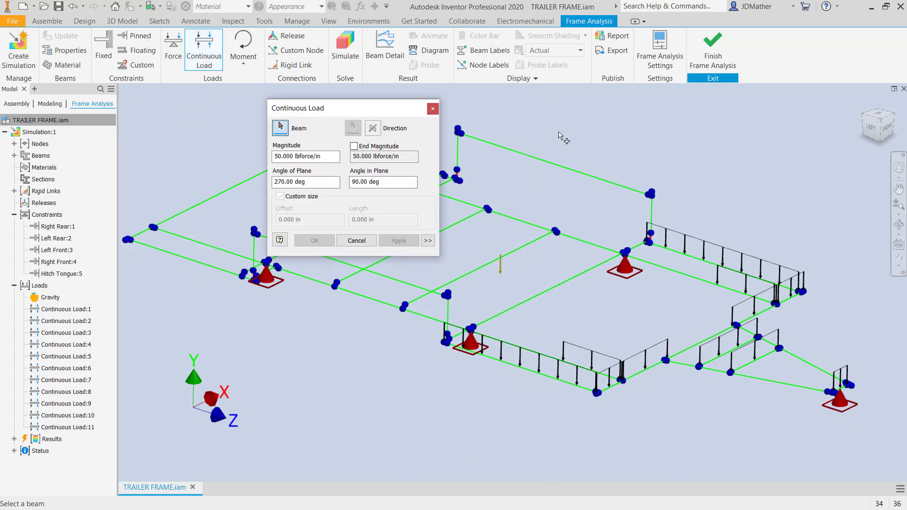
left_click(555, 171)
type("1")
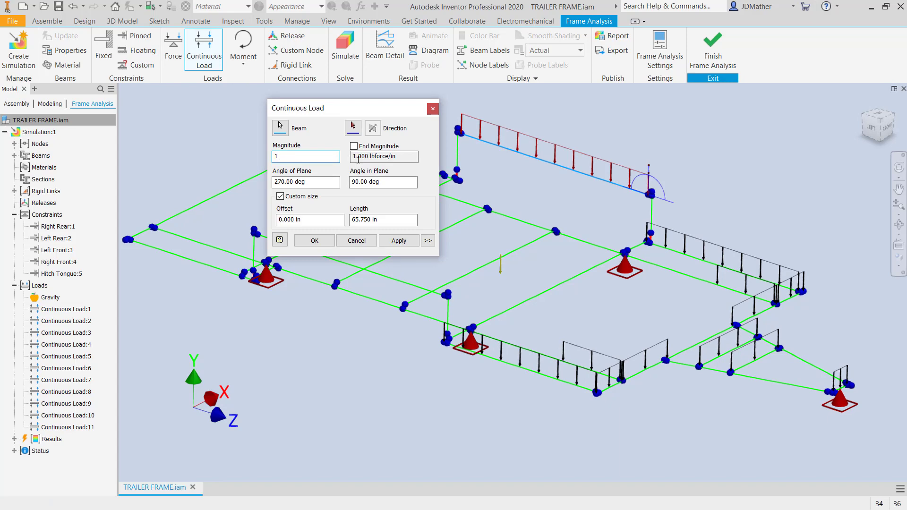
left_click(399, 241)
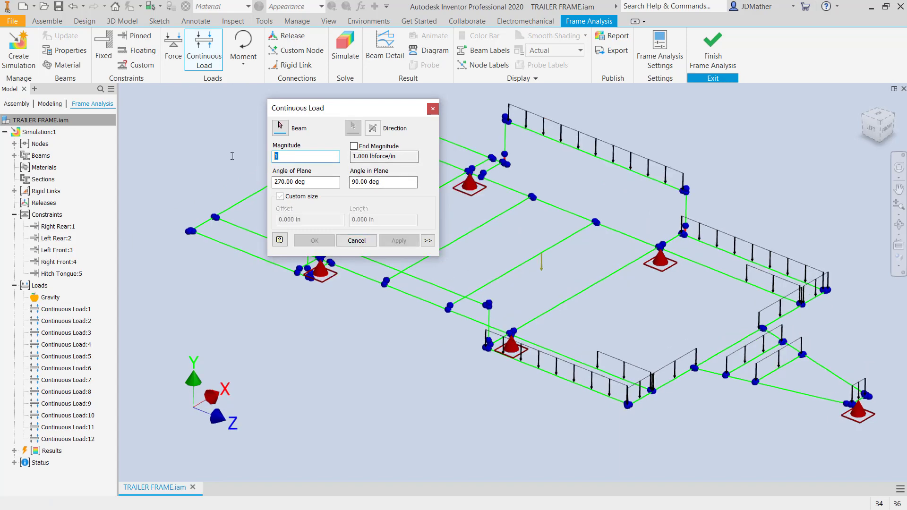
Place a 27.8 lbforce/in continuous load on the far inner side rail with a 30 in offset
type("27.8")
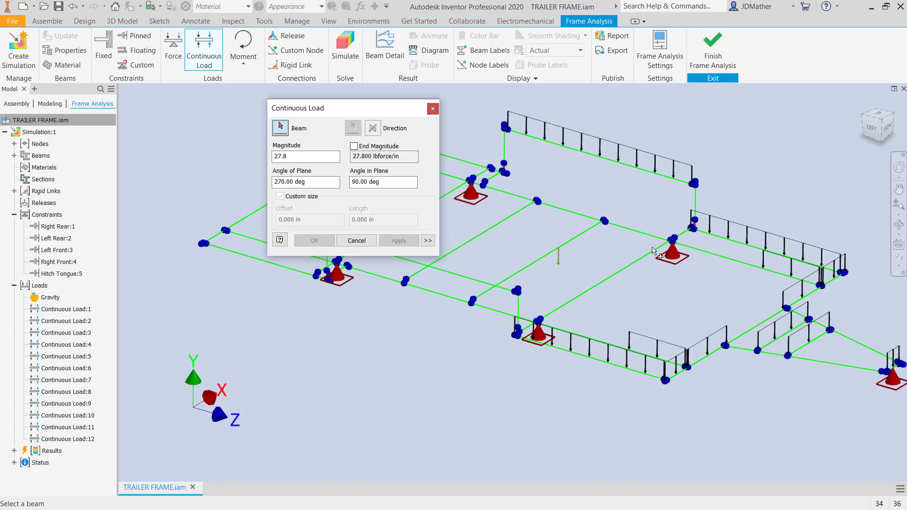
middle_click_drag(653, 251, 719, 256)
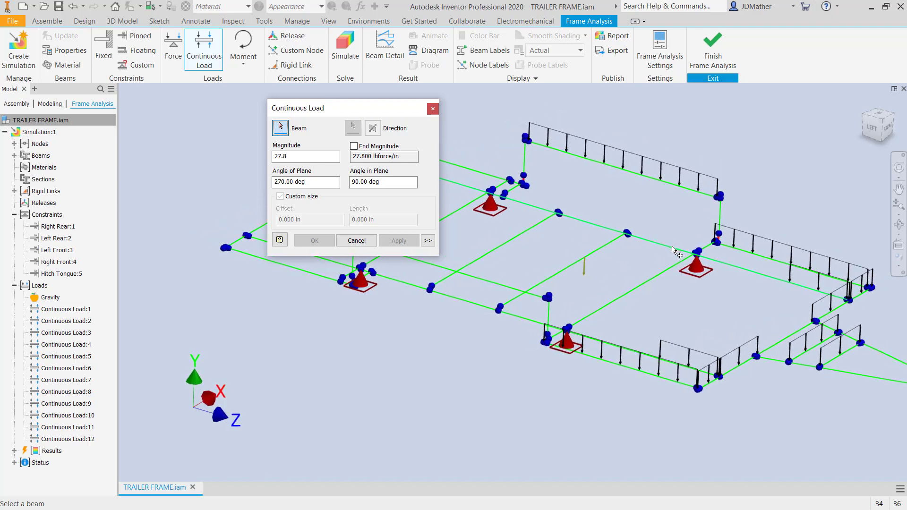
left_click(674, 249)
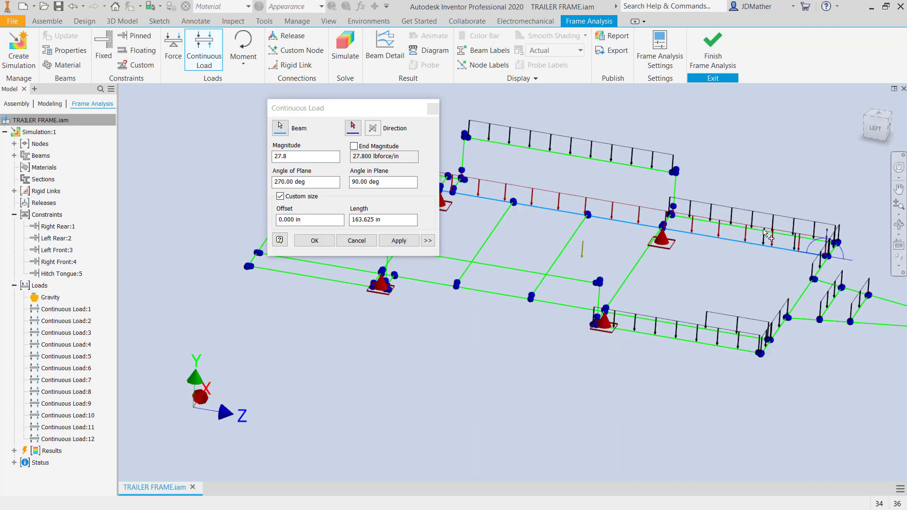
left_click(312, 219)
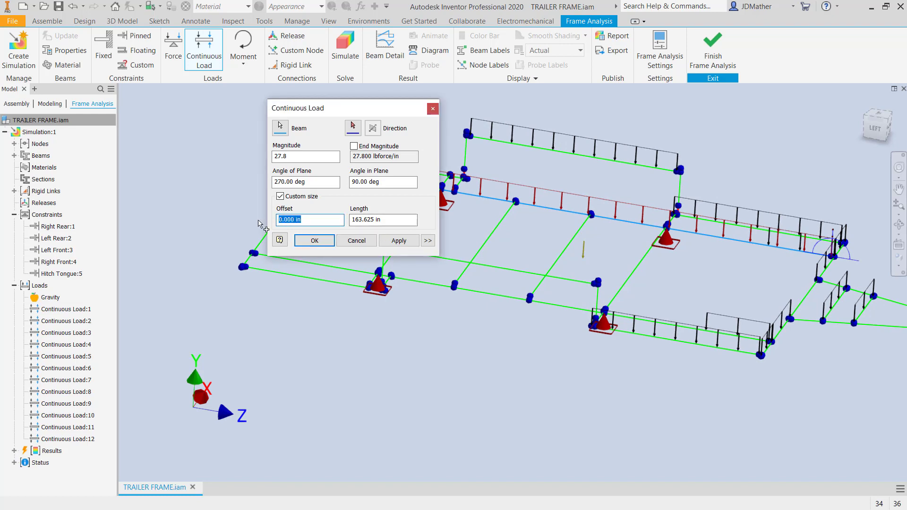
type("30")
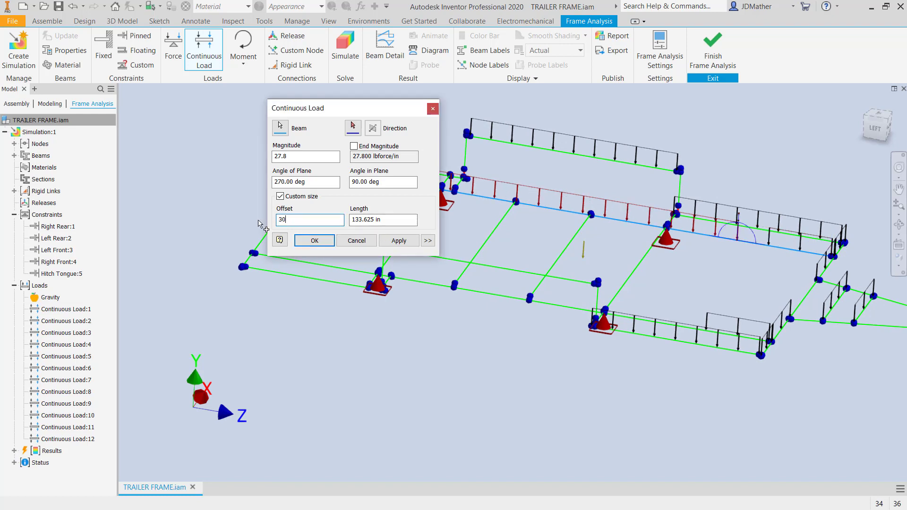
key("Tab")
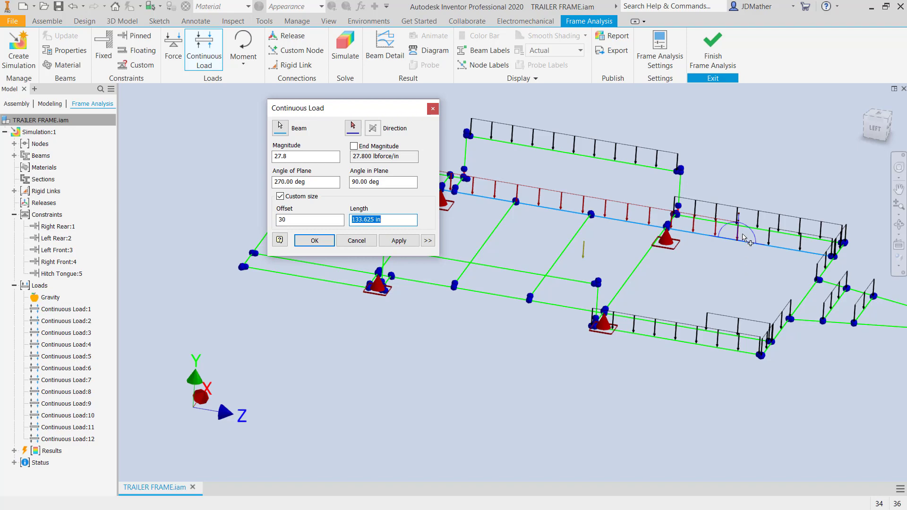
Fit the far side rail load between the front and rear supports, with an offset of about 52.2 in from the front
mouse_move(743, 238)
middle_mouse_down("shift")
mouse_move(751, 219)
mouse_move(708, 209)
mouse_move(728, 229)
middle_mouse_up("shift")
left_click_drag(729, 231, 850, 232)
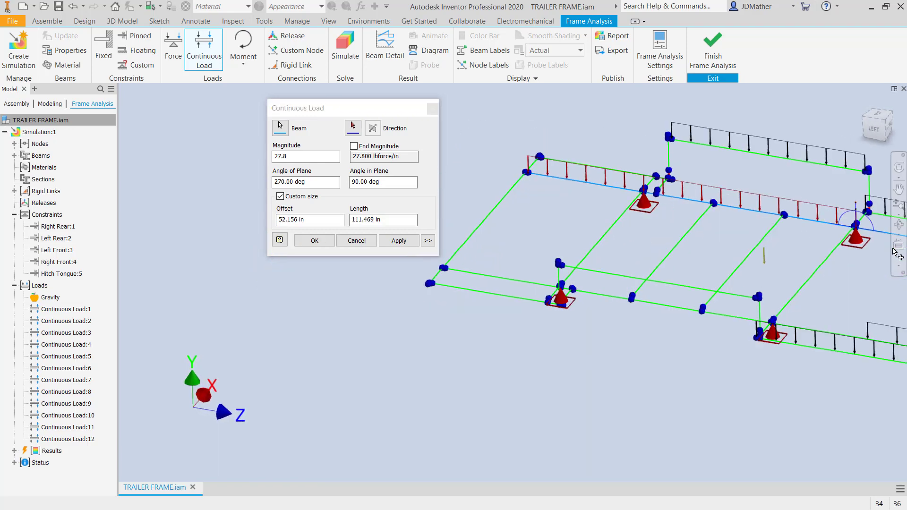
middle_click_drag(535, 201, 506, 178, "shift")
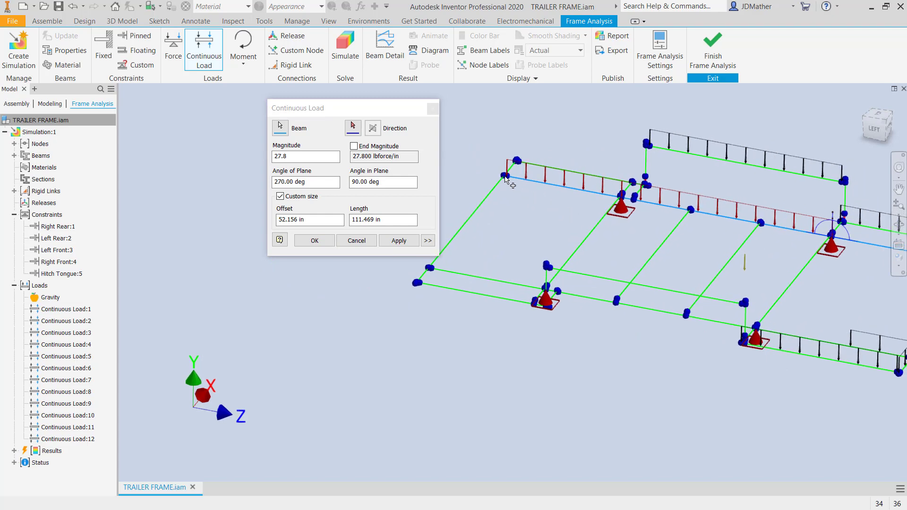
left_click_drag(507, 178, 622, 194)
Apply a 27.8 lbforce/in continuous load to the far end of the cross beam between the two rear supports
middle_click_drag(539, 206, 570, 229, "shift")
left_click(570, 228)
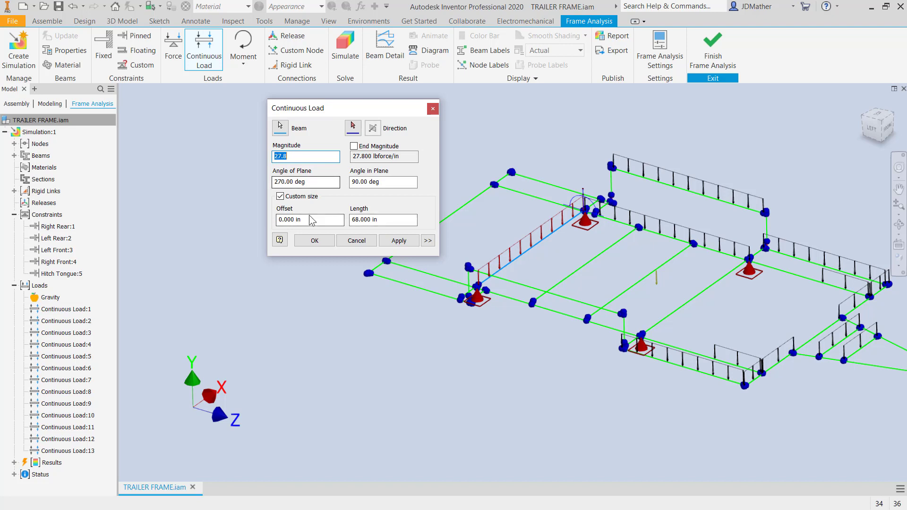
left_click(399, 240)
Place a 27.8 lbforce/in continuous load 20 in long on the second cross beam from the rear, offset about 46.4 in
left_click(625, 238)
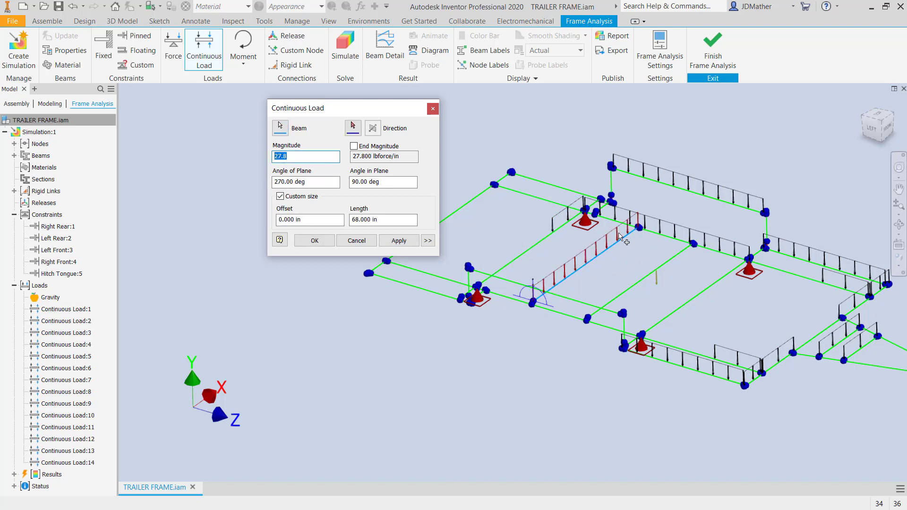
left_click_drag(405, 220, 336, 221)
type("2")
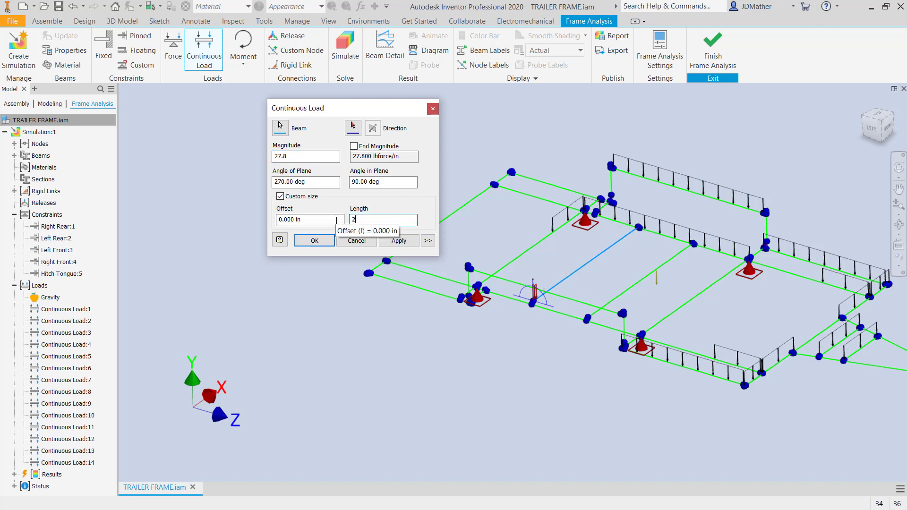
type("0")
key("Tab")
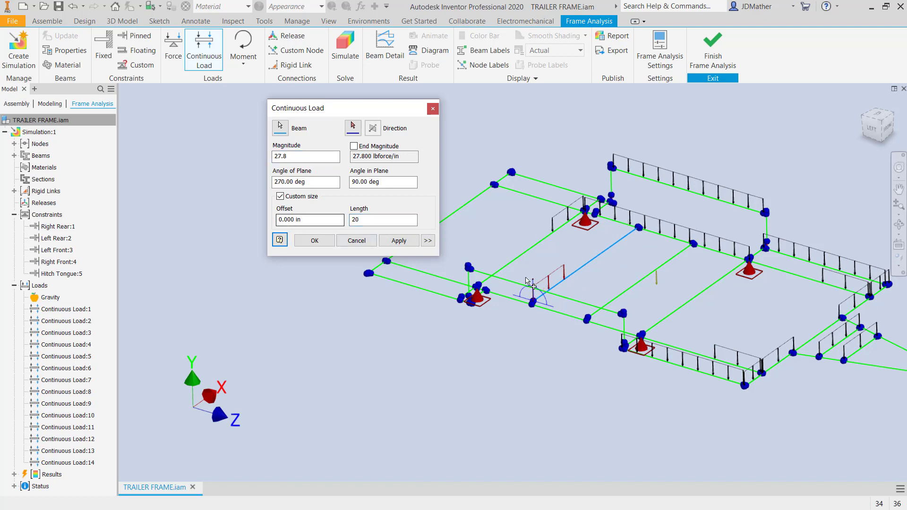
left_click(537, 303)
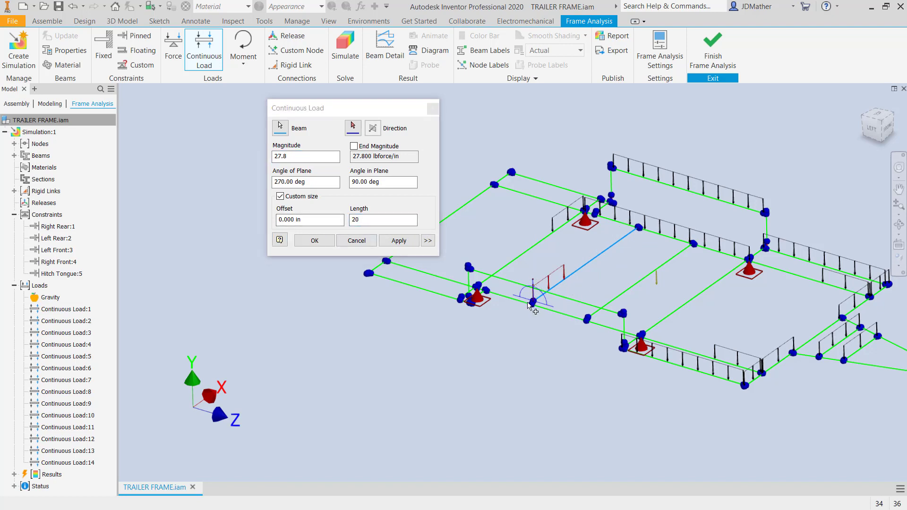
scroll(532, 301, "up", 2)
scroll(640, 241, "down", 4)
left_click_drag(532, 301, 728, 198)
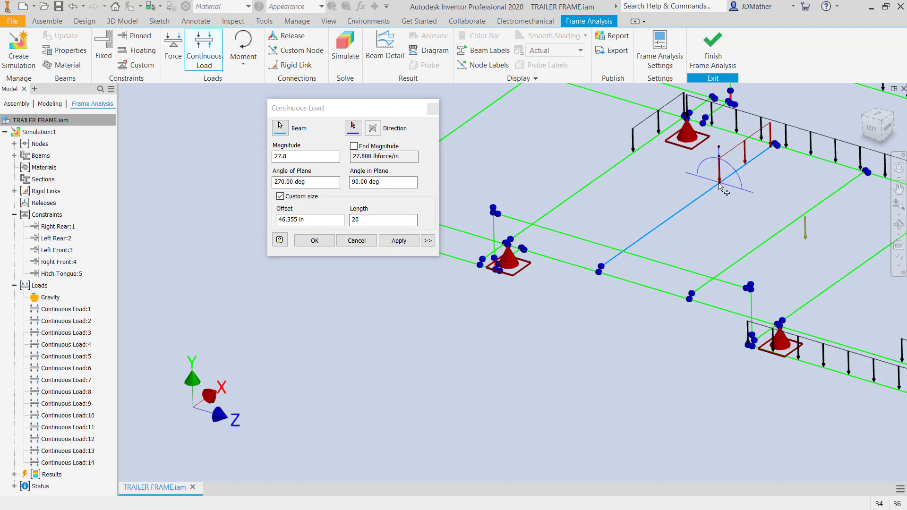
Shift the second cross beam's load to the far end with a 20 in length and an offset of about 47.1 in, and apply it
left_click_drag(720, 186, 741, 168)
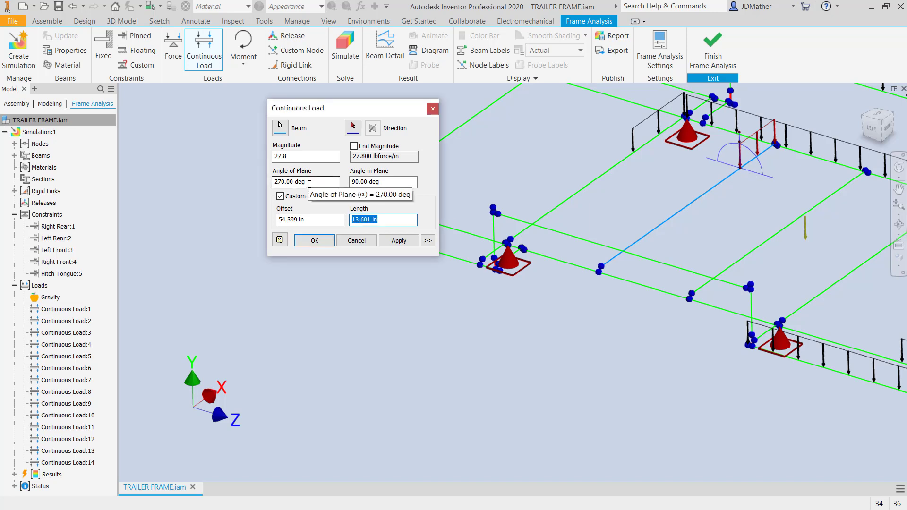
type("20")
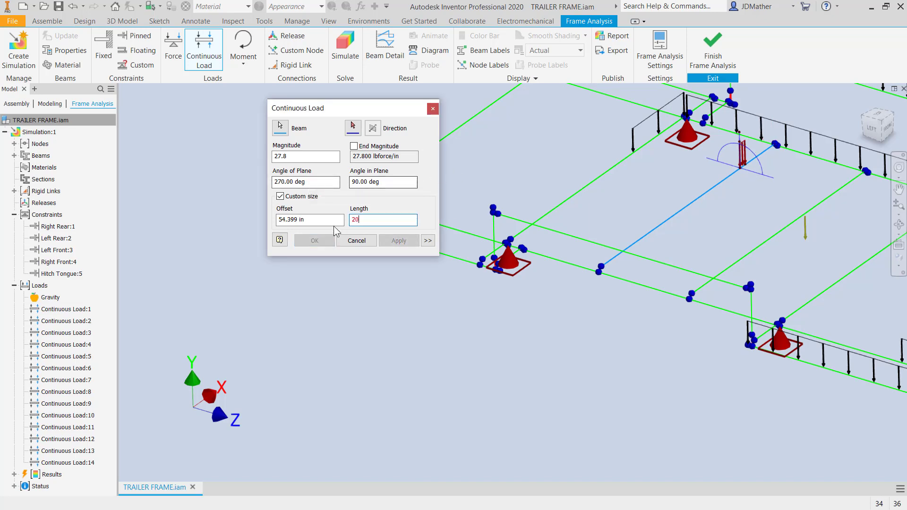
mouse_move(361, 220)
left_click(738, 169)
left_click_drag(743, 171, 724, 183)
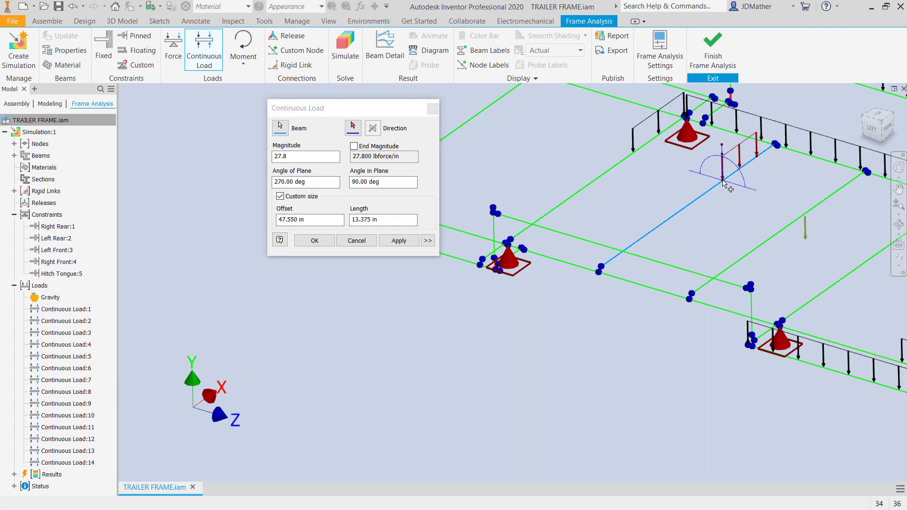
left_click(418, 222)
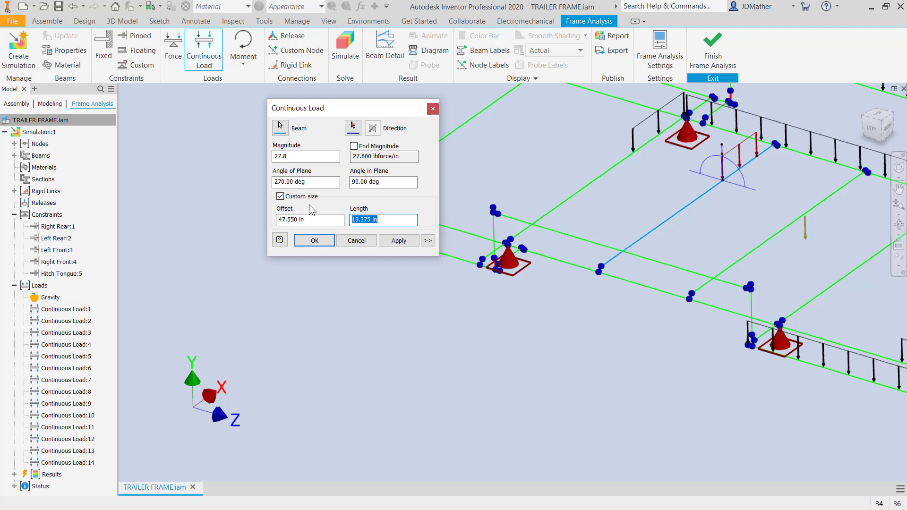
type("20")
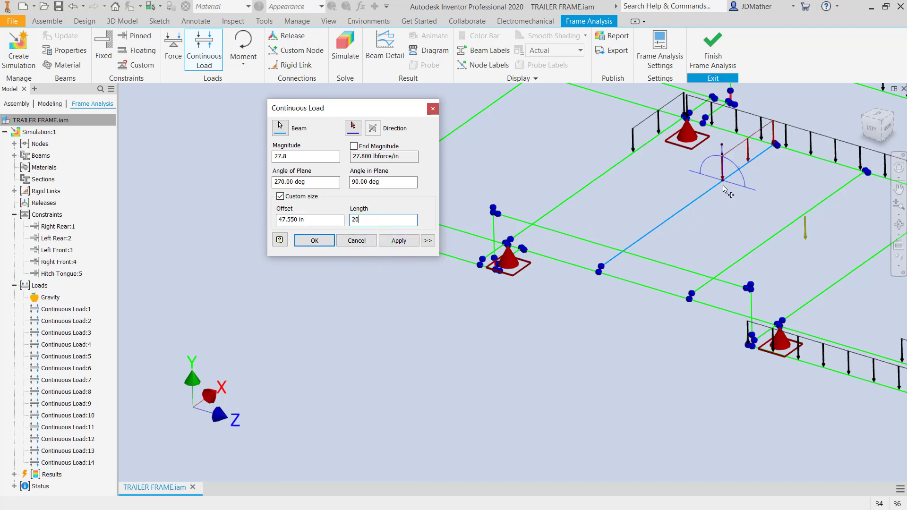
left_click_drag(723, 184, 695, 192)
left_click(389, 222)
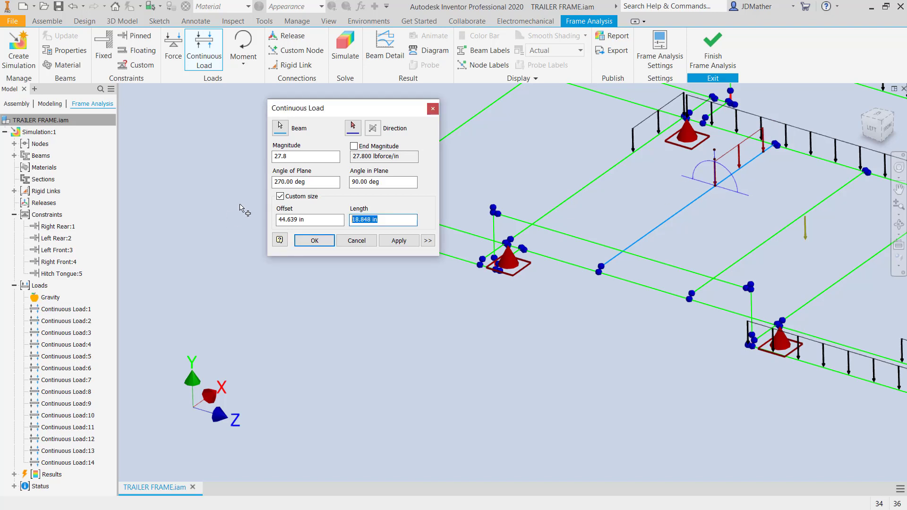
type("20")
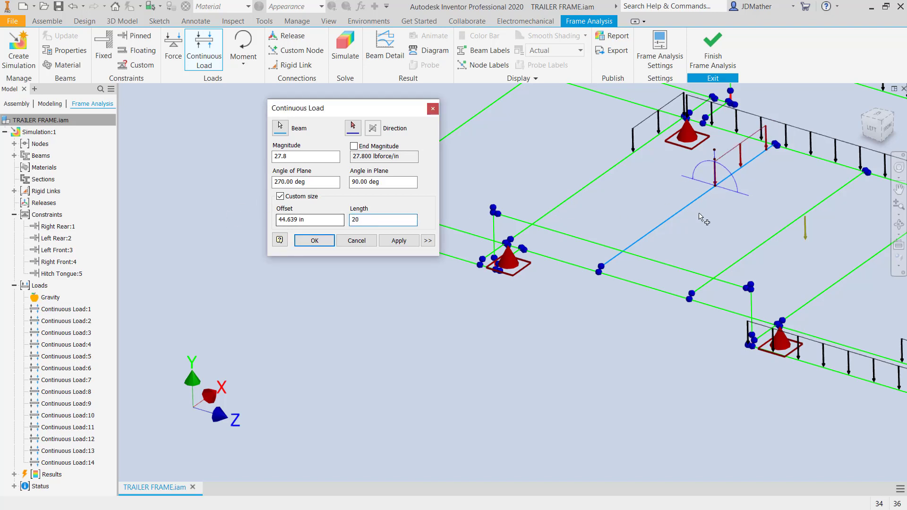
left_click_drag(717, 197, 722, 183)
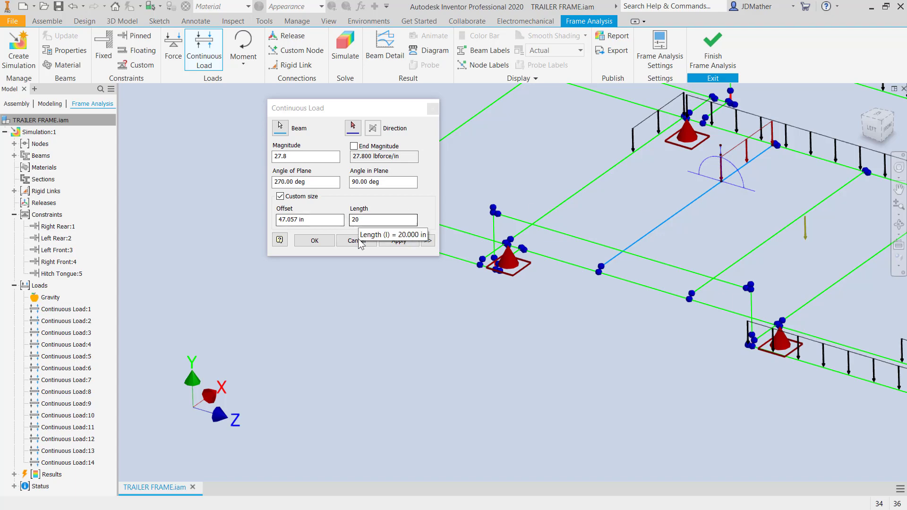
left_click(397, 244)
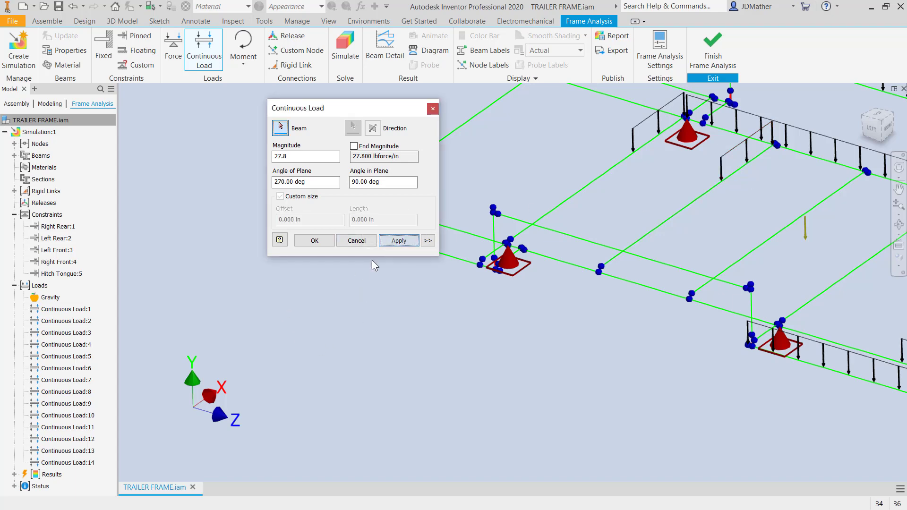
Try to place a 27.8 lbforce/in continuous load 20 in long on the third cross beam, offset about 46.6 in
scroll(266, 317, "up", 3)
scroll(534, 255, "down", 3)
left_click(544, 285)
left_click(544, 285)
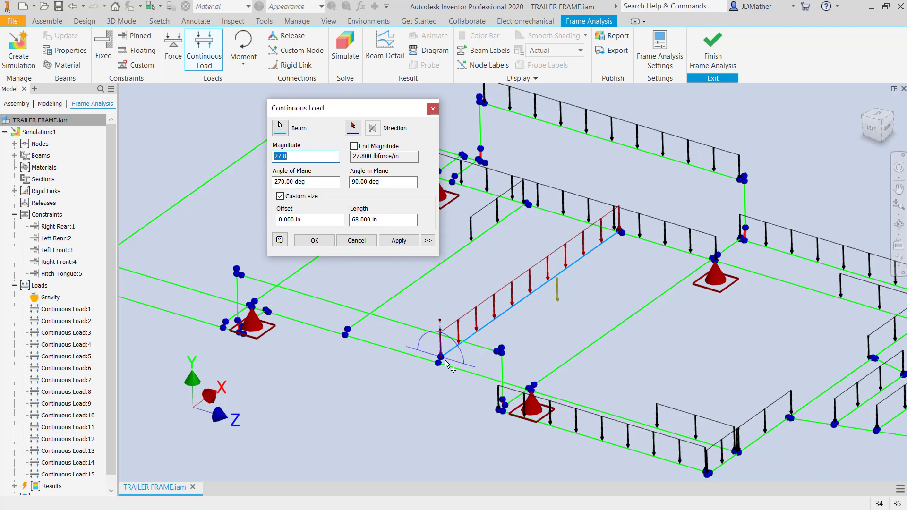
left_click(385, 219)
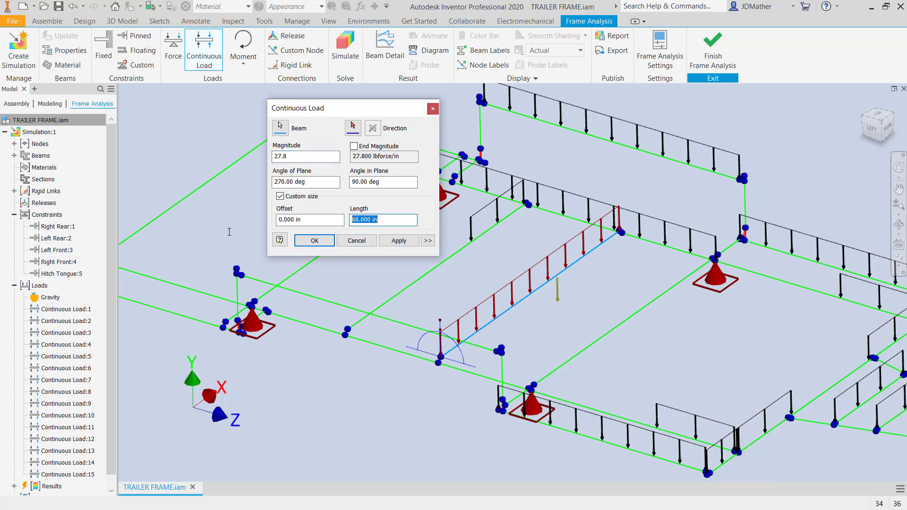
type("20")
left_click_drag(440, 354, 589, 309)
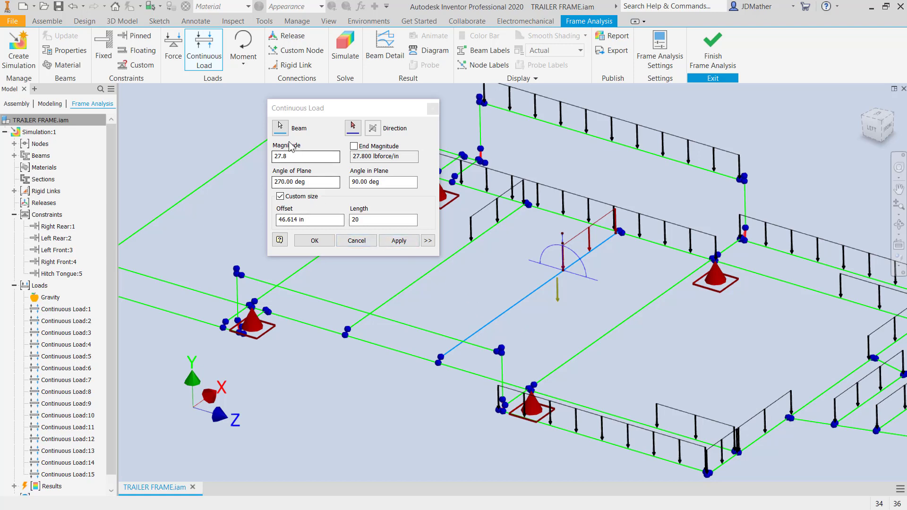
Apply a 27.8 lbforce/in continuous load 20 in long to the far end of the cross beam between the two front supports
left_click(531, 386)
left_click(303, 224)
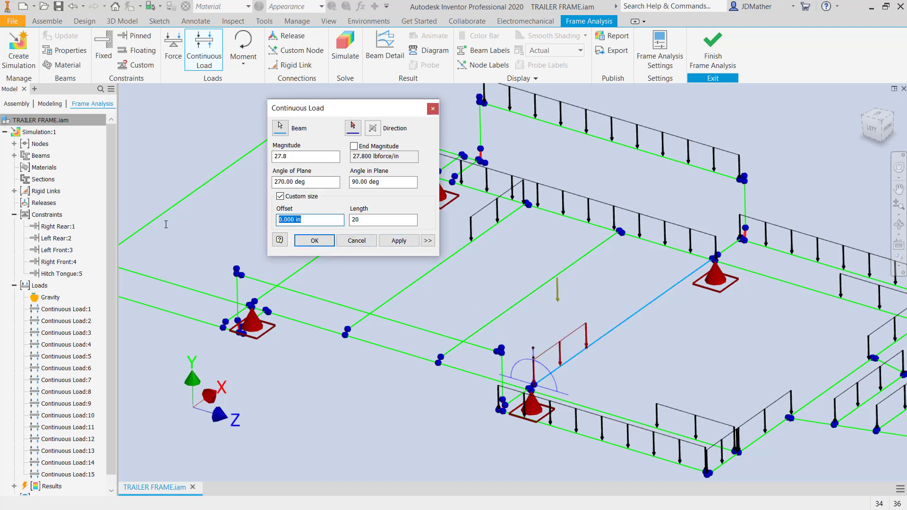
type("30")
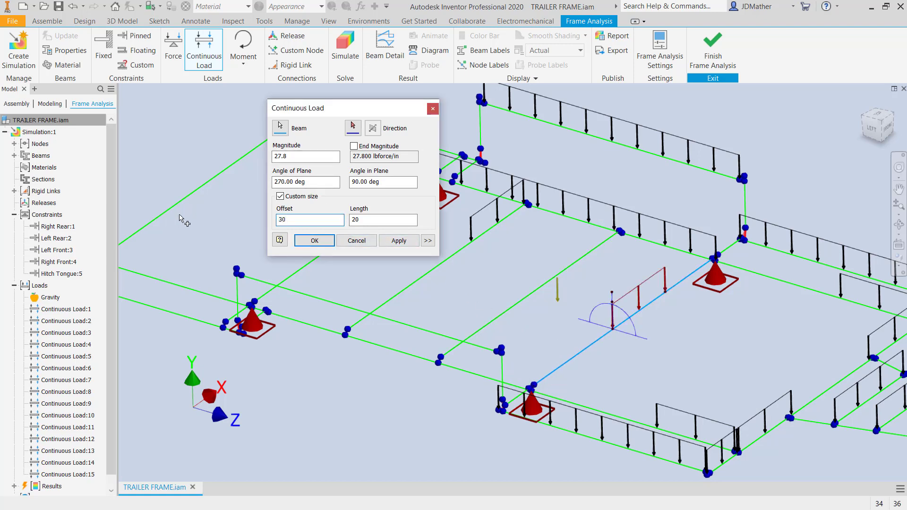
key("Tab")
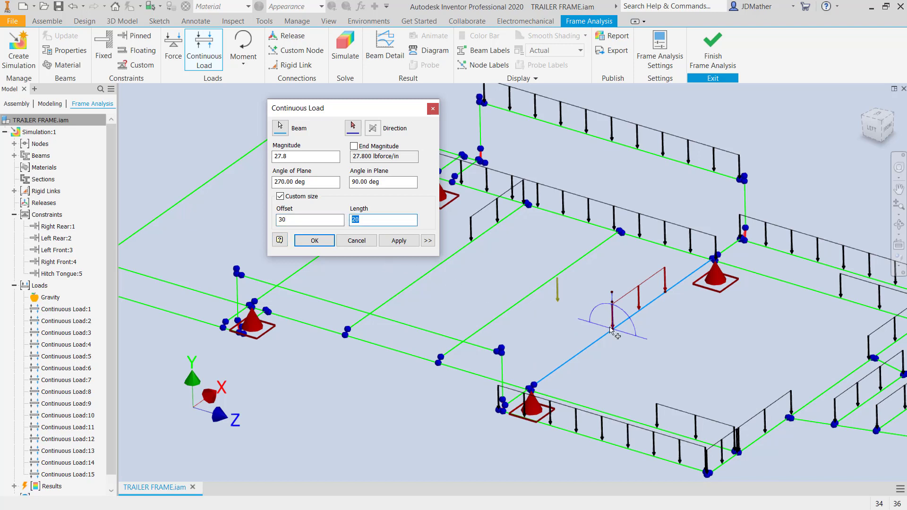
left_click_drag(616, 336, 660, 302)
key("Return")
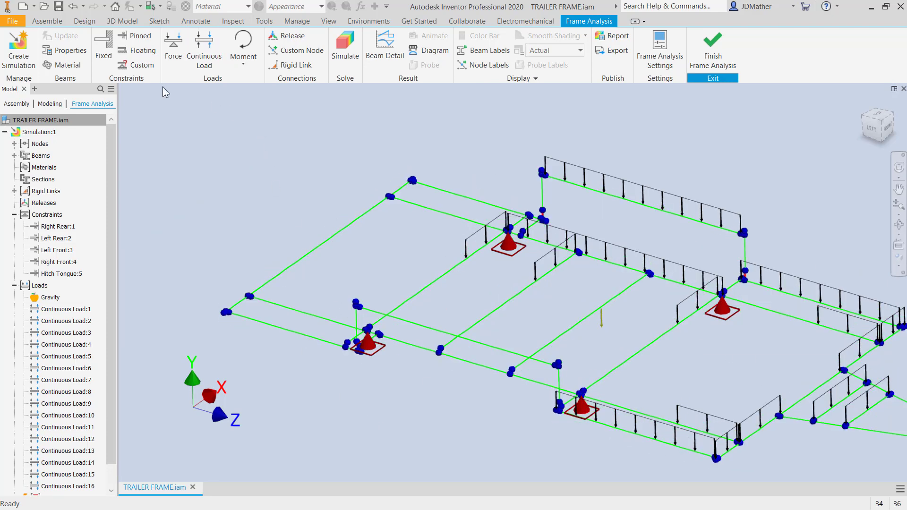
Apply a 27.8 lbforce/in continuous load 20 in long to the far end of the third cross beam from the rear
left_click(208, 60)
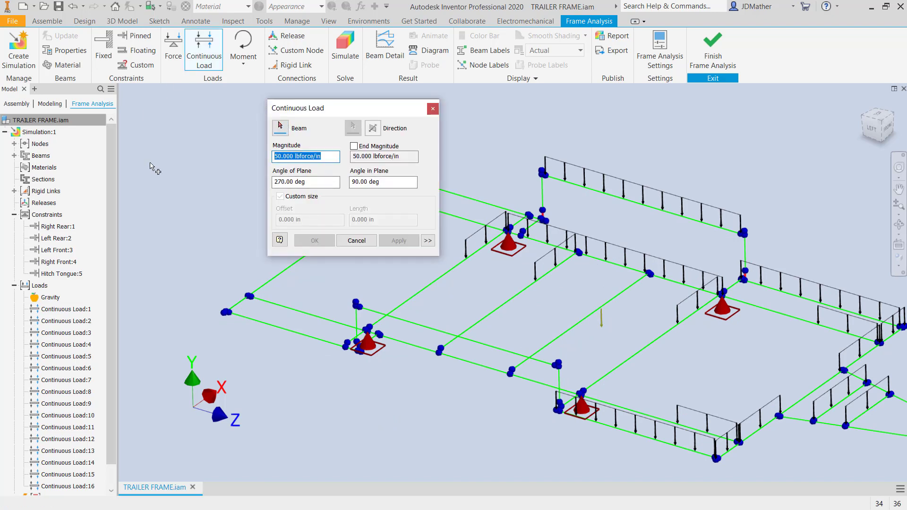
type("27.8")
left_click(589, 321)
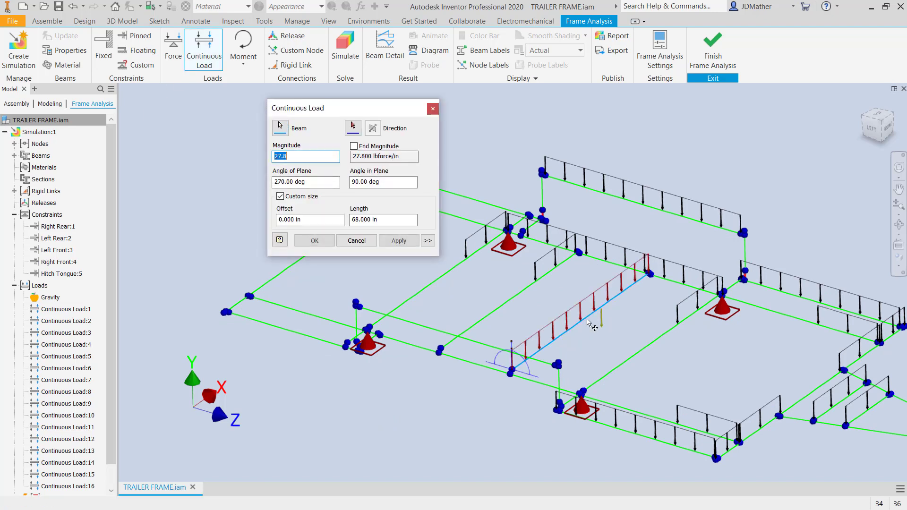
left_click_drag(384, 219, 299, 220)
type("2")
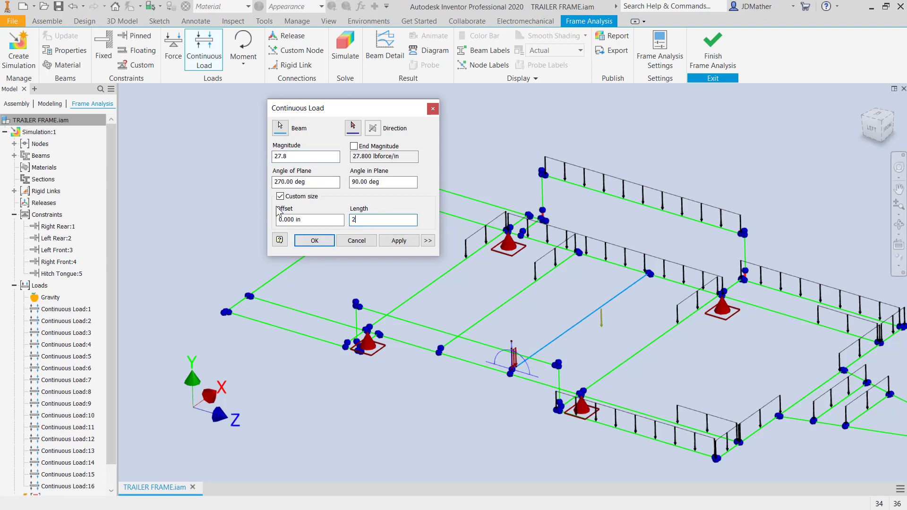
type("0")
left_click(284, 219)
type("30")
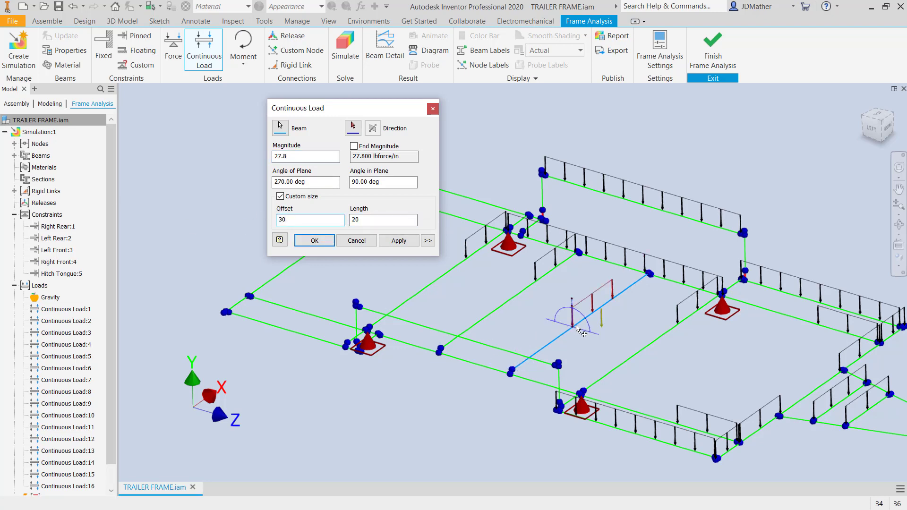
left_click(398, 240)
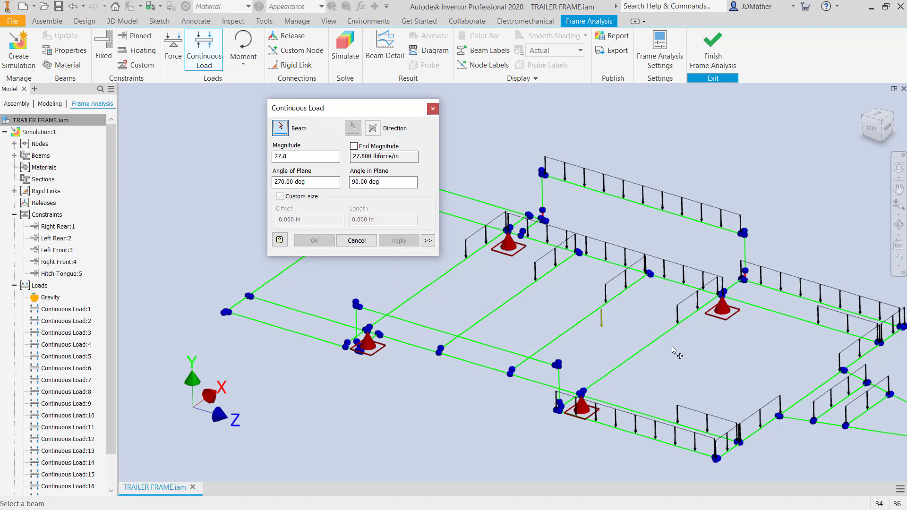
Place a 25.3 lbforce/in continuous load with a length of 20 in on the cross beam between the two rear supports
scroll(563, 354, "up", 2)
scroll(534, 248, "down", 3)
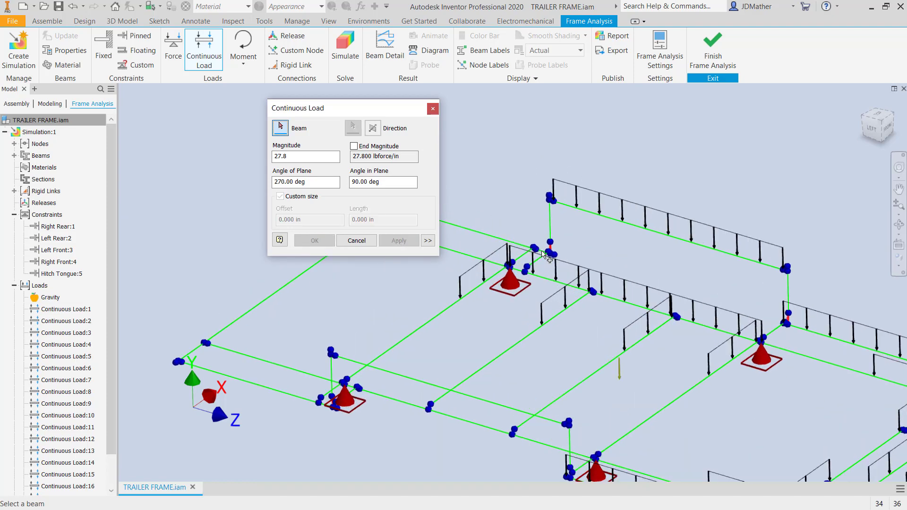
scroll(617, 398, "up", 2)
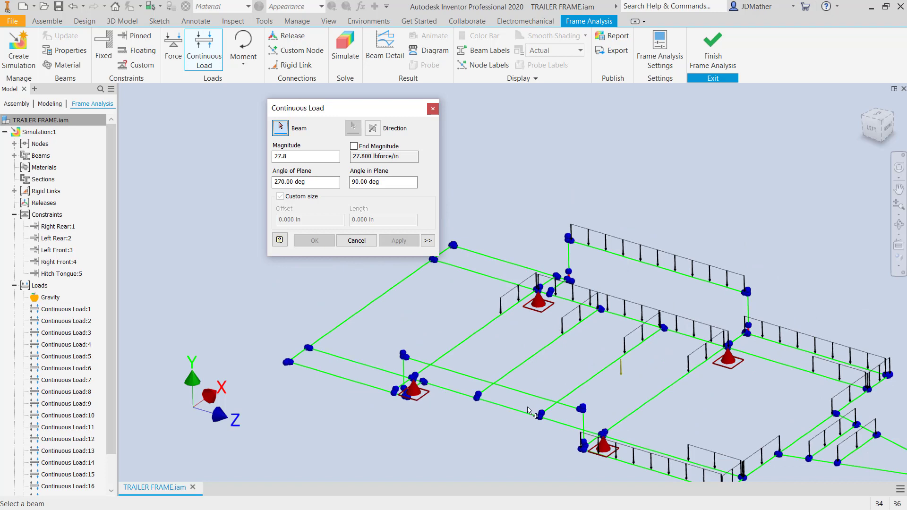
left_click(302, 156)
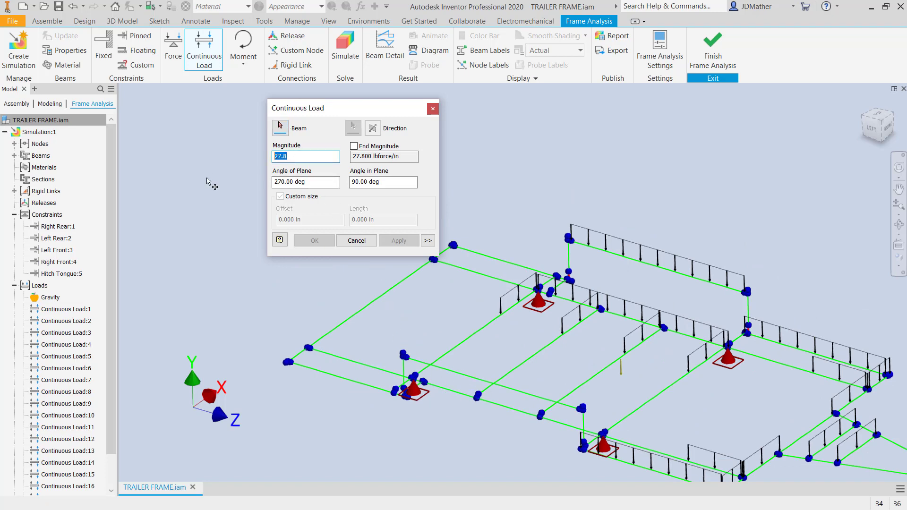
type("25.3")
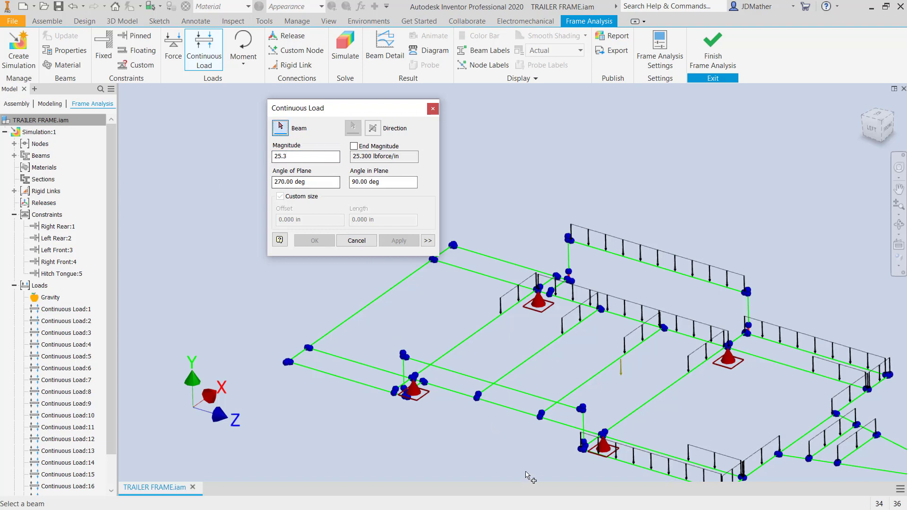
scroll(562, 456, "down", 3)
left_click(383, 336)
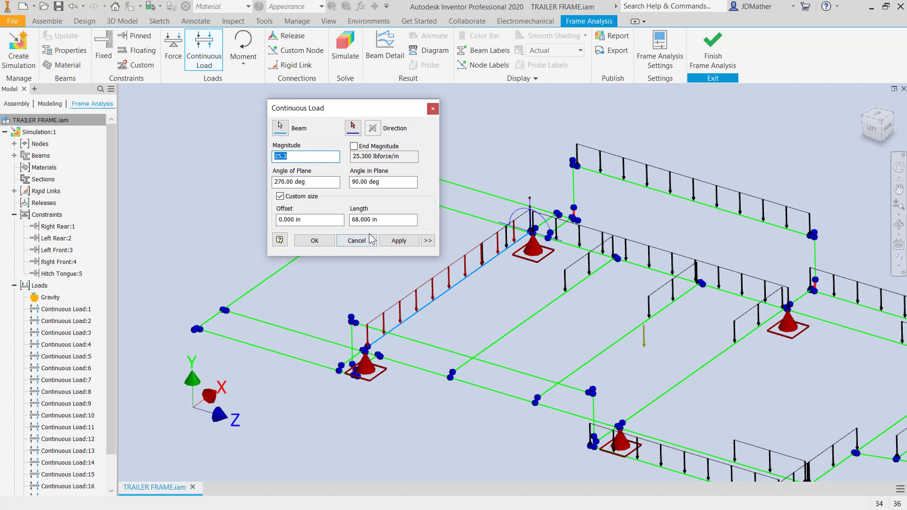
left_click(333, 219)
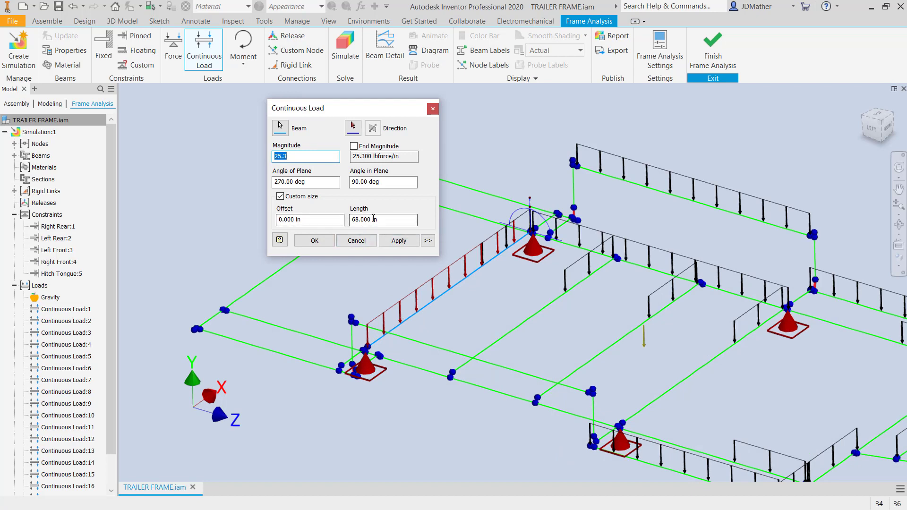
key("Tab")
type("20")
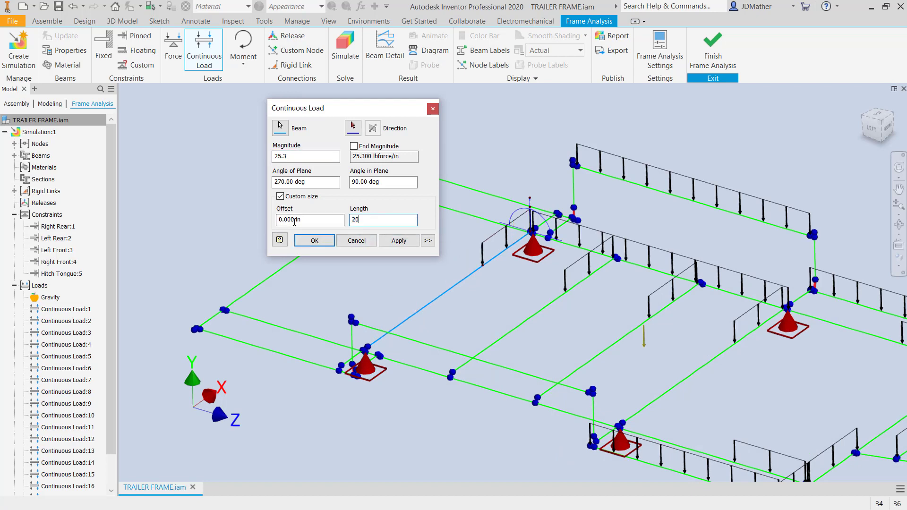
Move the 20 in load on the rear supports' cross beam to its near end, offset about 47 in, and apply it
left_click_drag(302, 219, 215, 193)
type("30")
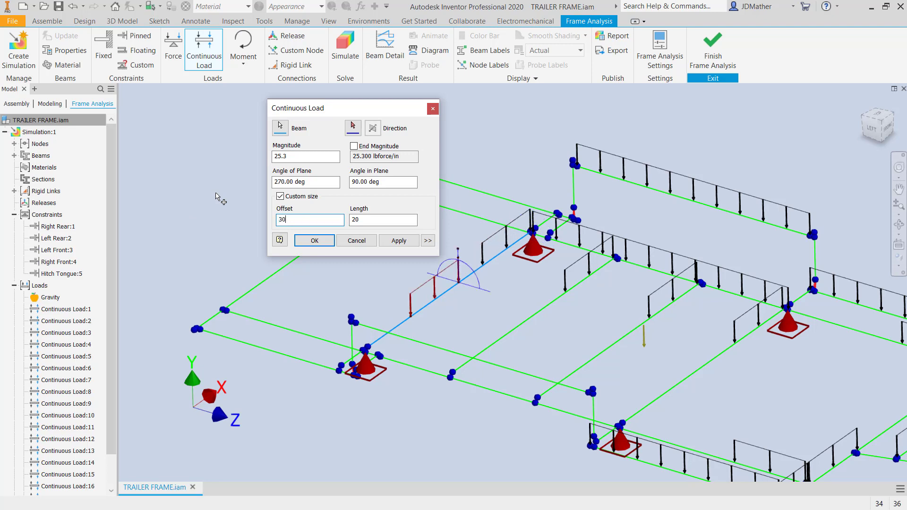
left_click_drag(460, 284, 418, 311)
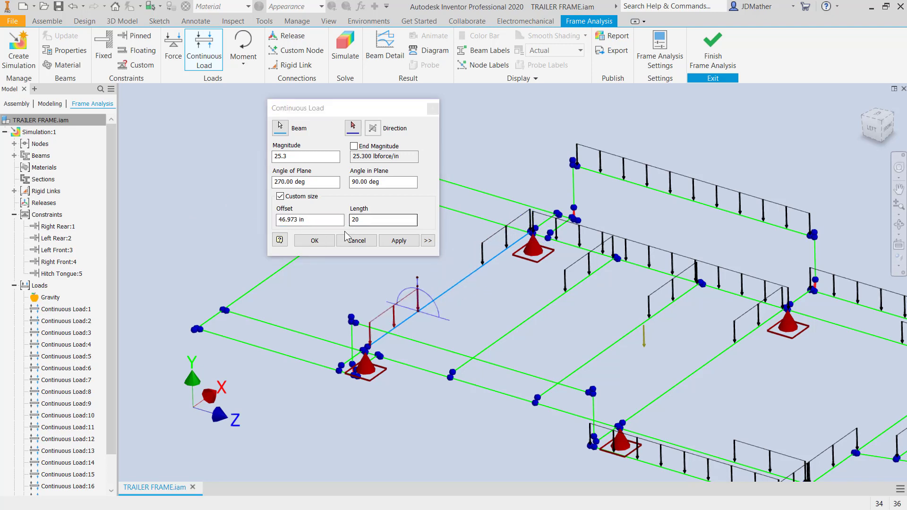
left_click(399, 242)
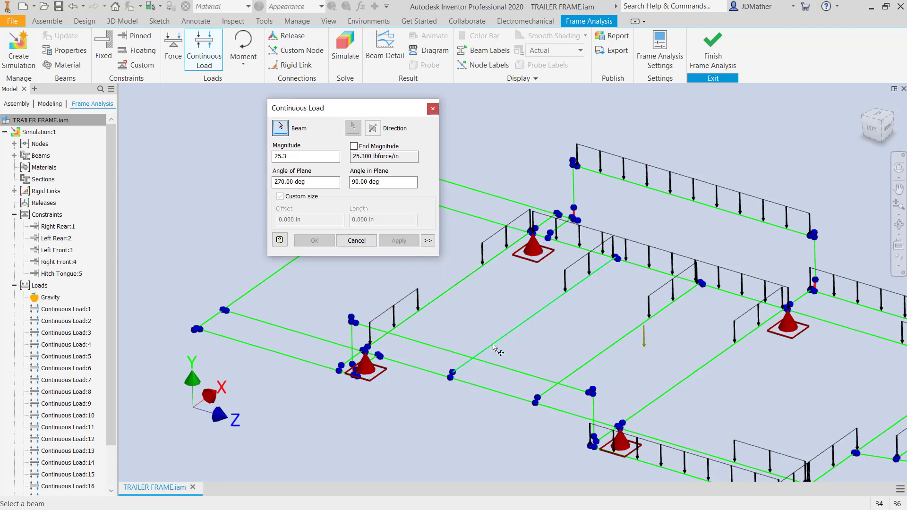
Apply 25.3 lbforce/in continuous loads 20 in long to the near ends of the other three cross beams
left_click(386, 218)
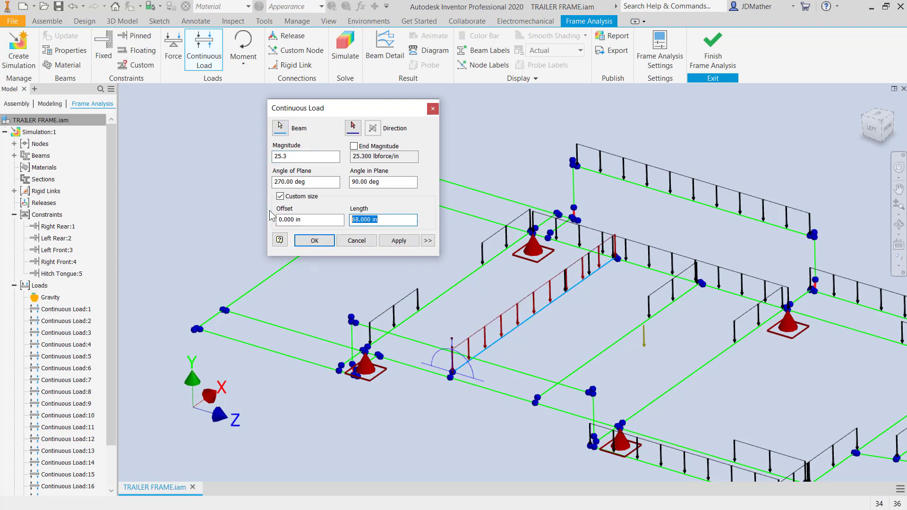
left_click(399, 241)
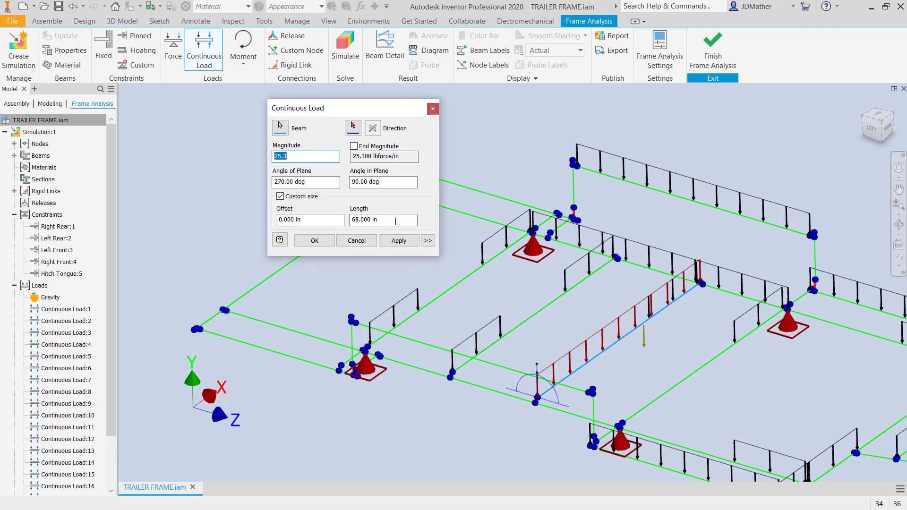
left_click(378, 219)
left_click(399, 241)
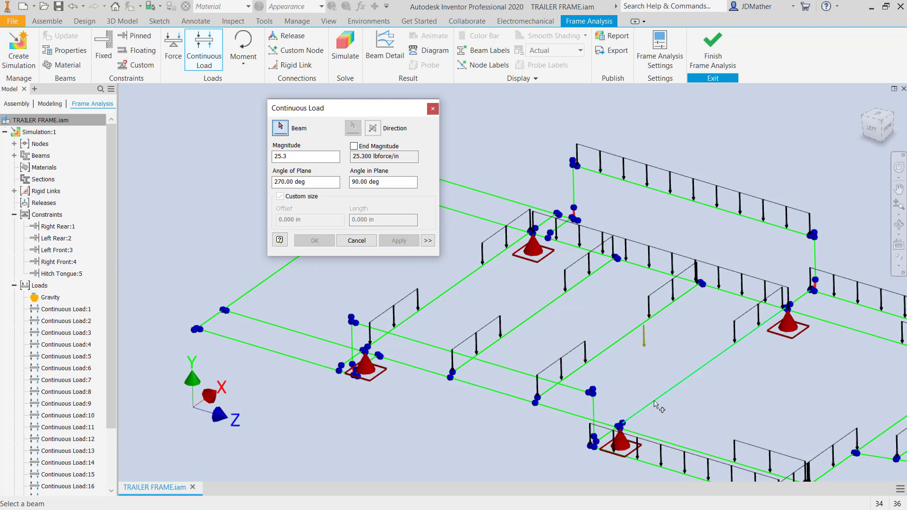
left_click(378, 219)
left_click(399, 241)
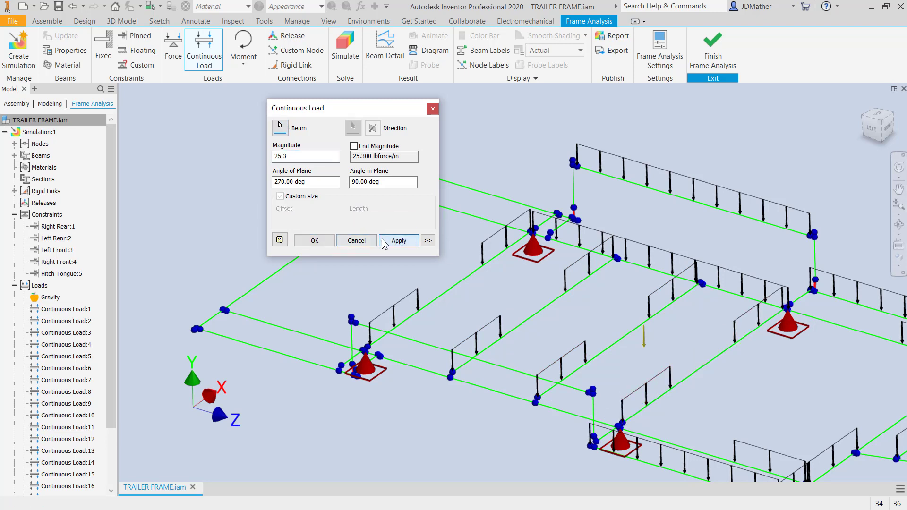
Start a 25.3 lbforce/in continuous load on the near inner rail with a 30 in offset and 60 in length
left_click(487, 391)
scroll(594, 380, "up", 2)
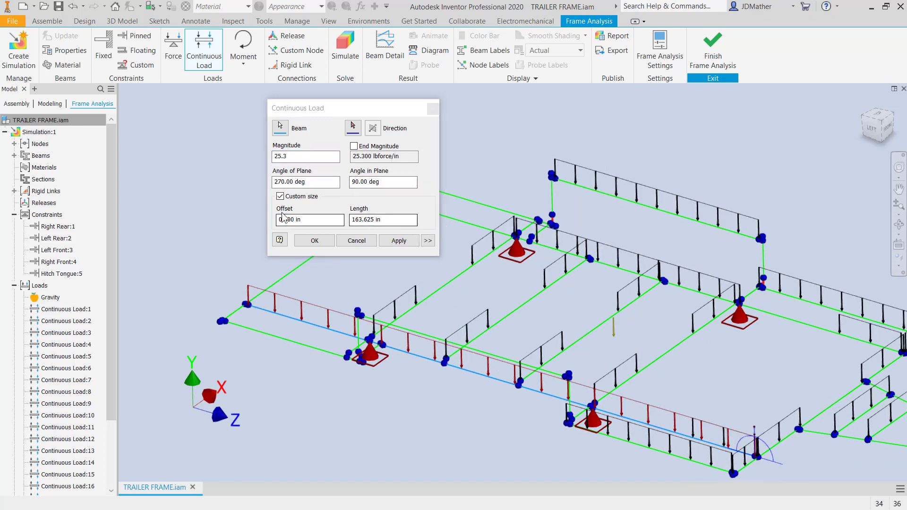
left_click(310, 220)
type("30")
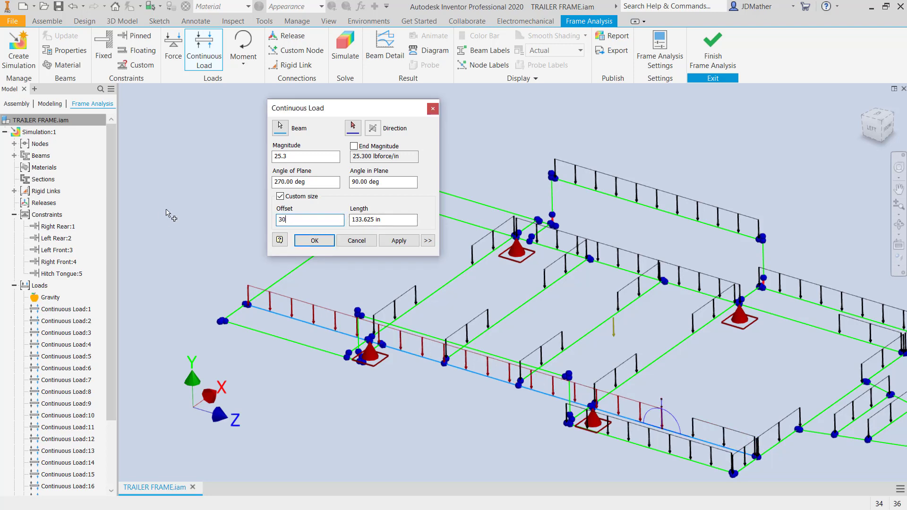
left_click(367, 219)
double_click(367, 219)
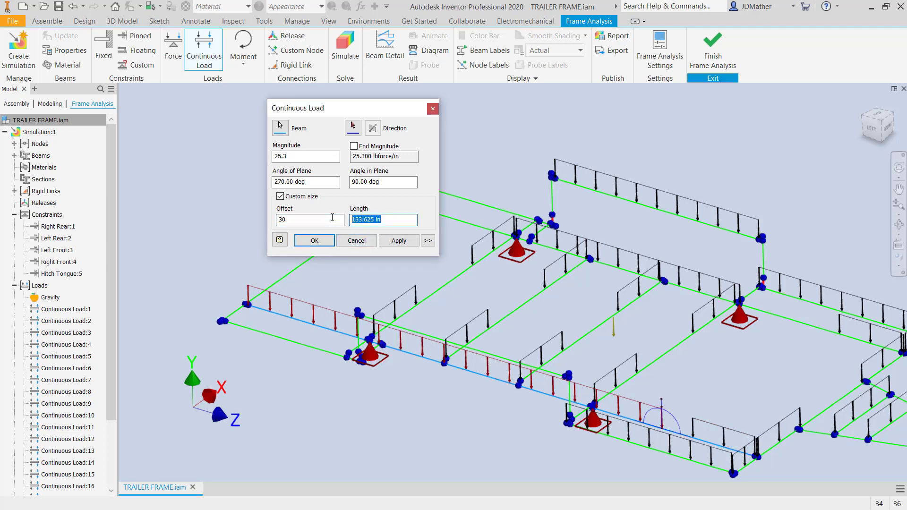
type("60")
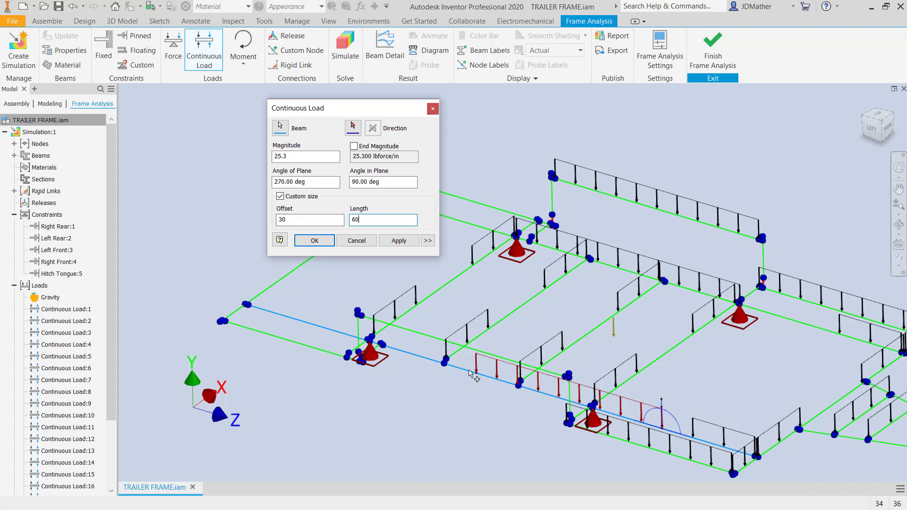
left_click(662, 428)
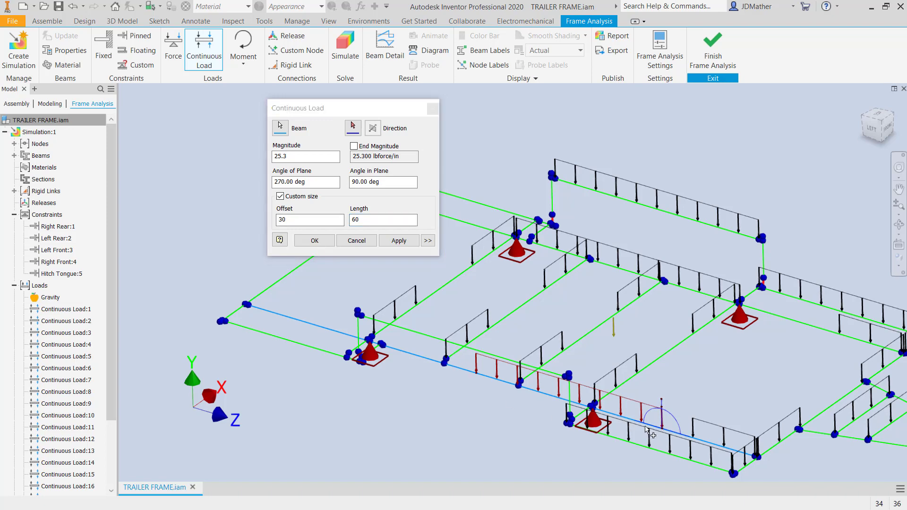
Stretch the rail load between the two near supports, offset about 52.8 in and about 71.9 in long, and apply it
scroll(653, 433, "down", 3)
left_click_drag(674, 425, 526, 375)
scroll(528, 378, "up", 5)
scroll(329, 331, "down", 5)
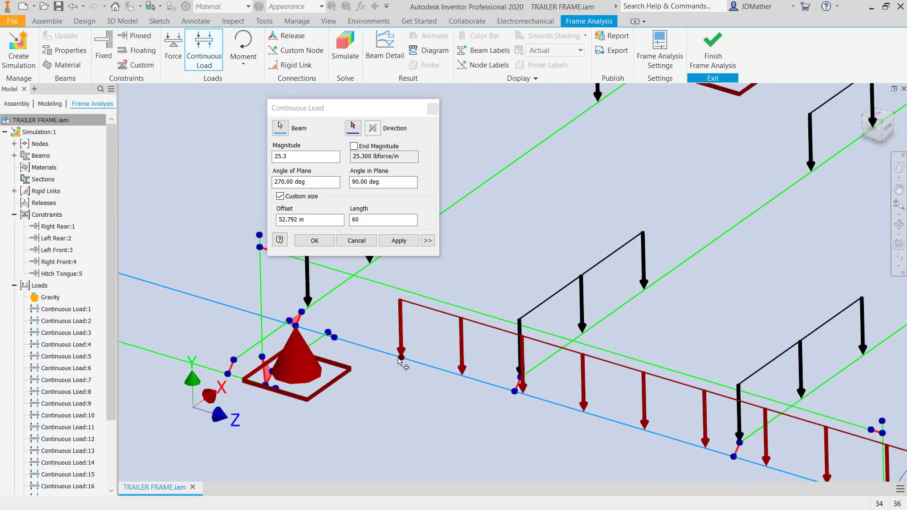
left_click_drag(400, 359, 293, 325)
scroll(345, 417, "up", 5)
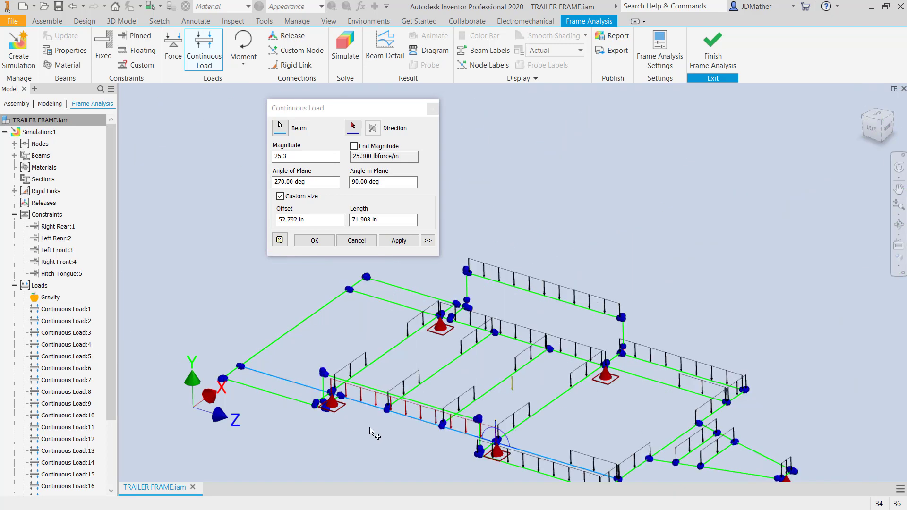
middle_click_drag(372, 461, 406, 325, "shift")
left_click(398, 241)
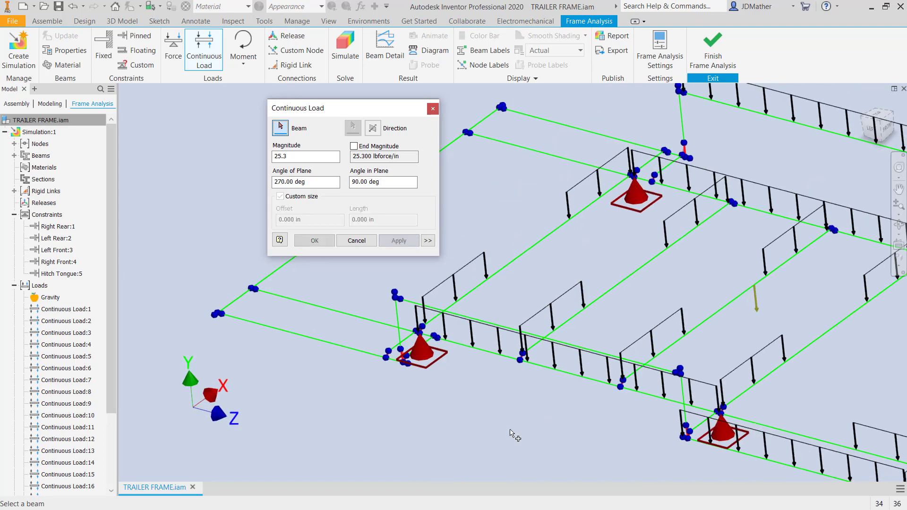
Apply a 1 lbforce/in continuous load along the full length of the raised rail on the near side
middle_click_drag(510, 429, 495, 365, "shift")
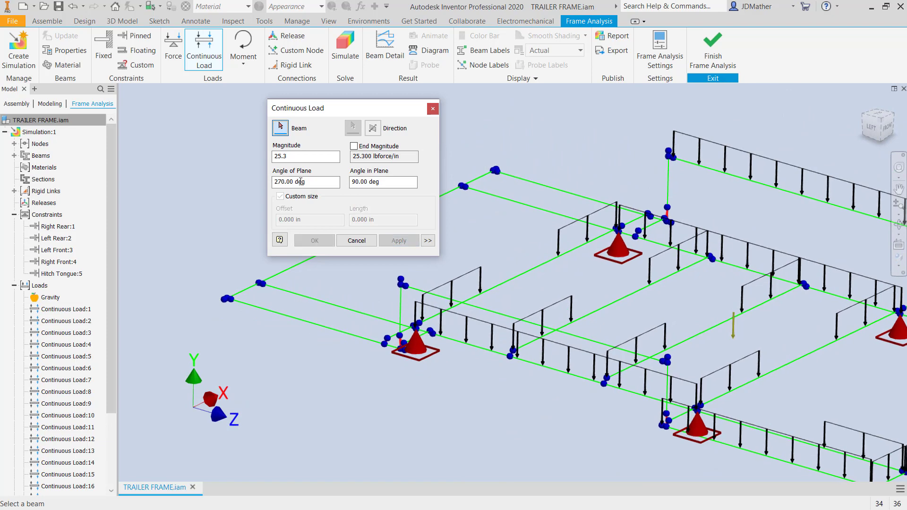
double_click(299, 157)
type("1")
left_click(522, 319)
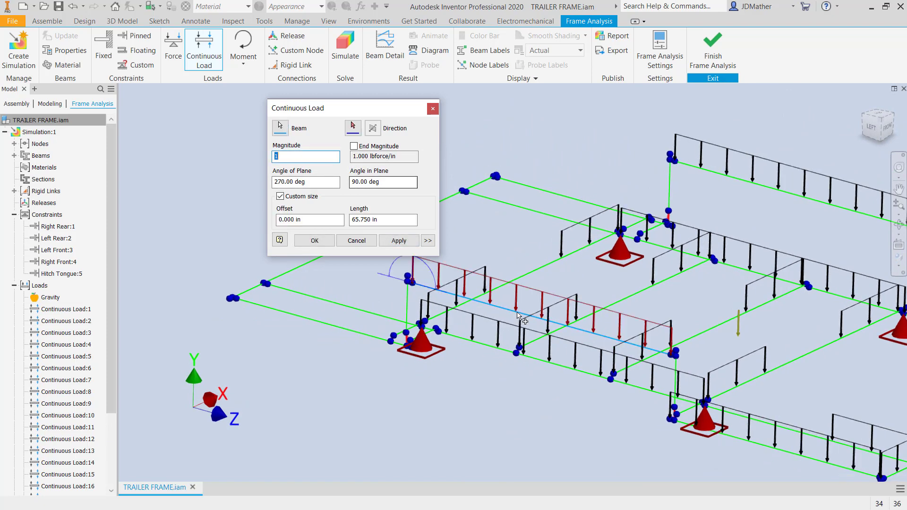
left_click(397, 242)
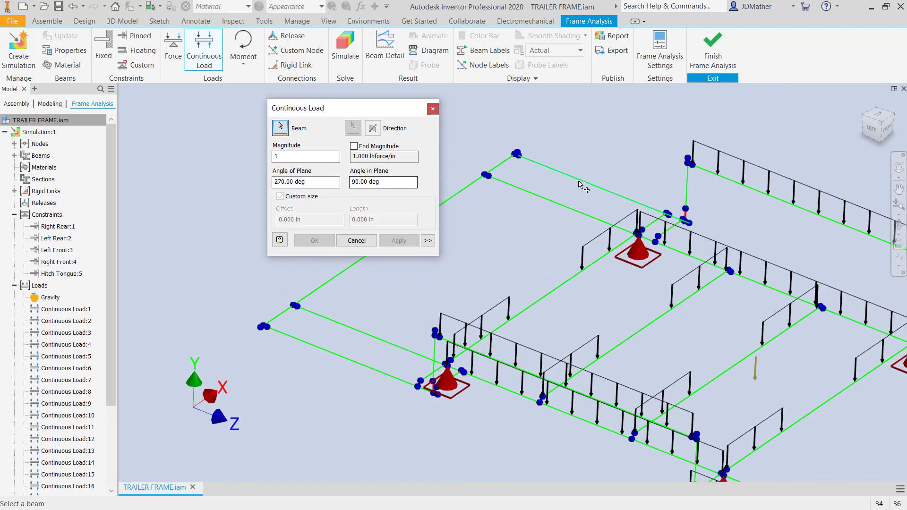
Apply 1 lbforce/in continuous loads to the far rear side rail, the rear end beam and the near rear side rail
left_click(581, 186)
left_click(398, 241)
left_click(390, 258)
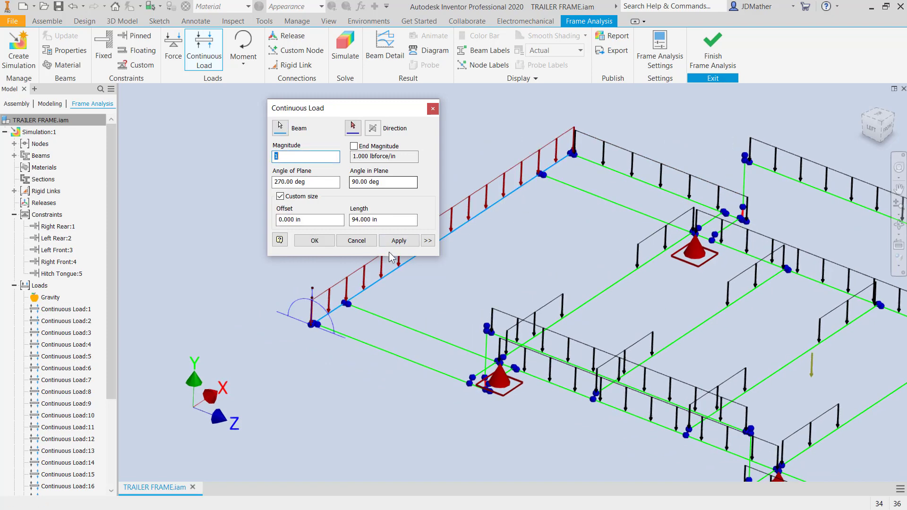
left_click(396, 242)
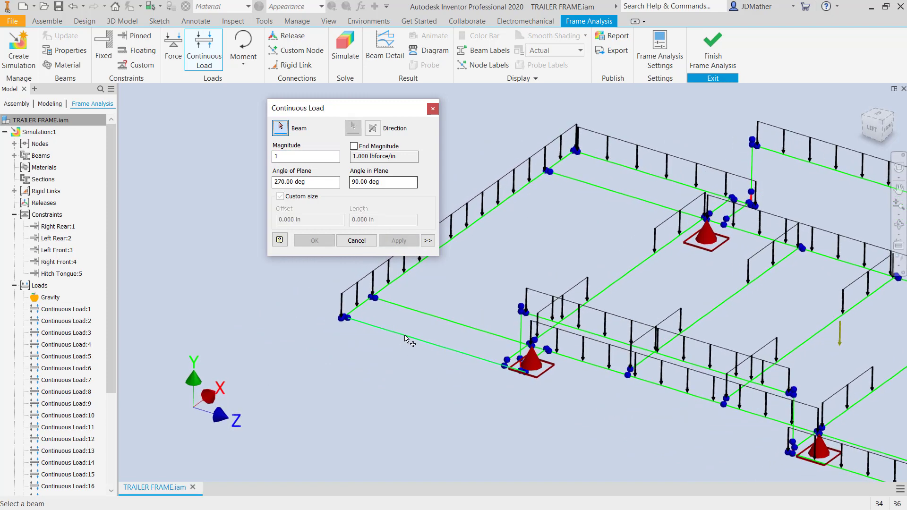
left_click(405, 339)
left_click(398, 241)
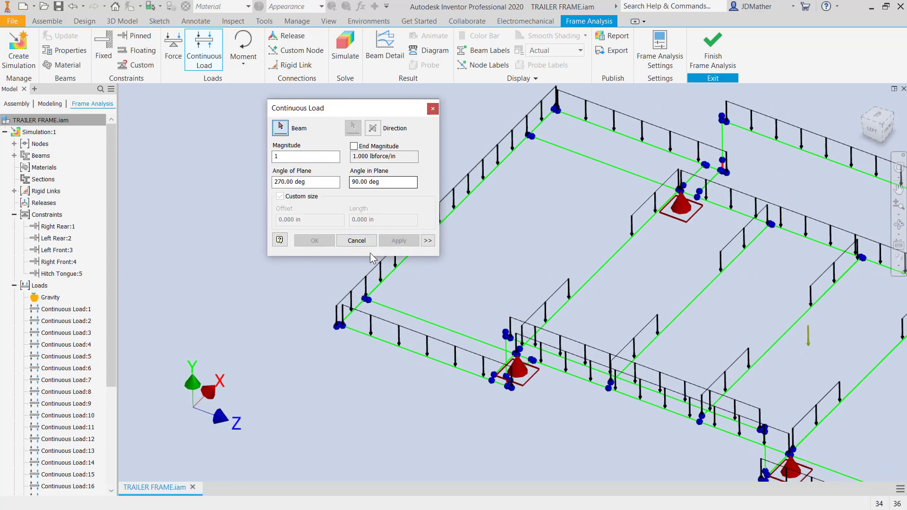
Apply a 2.5 lbforce/in continuous load to the far inner rail behind the rear support, offset about 125 in and about 38.6 in long
scroll(455, 311, "up", 2)
middle_click_drag(456, 310, 591, 223, "shift")
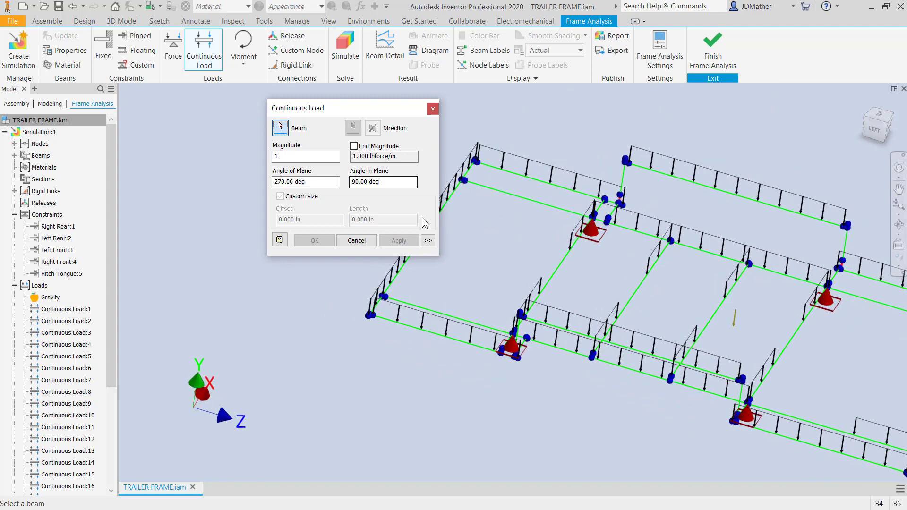
double_click(302, 157)
type("2.5")
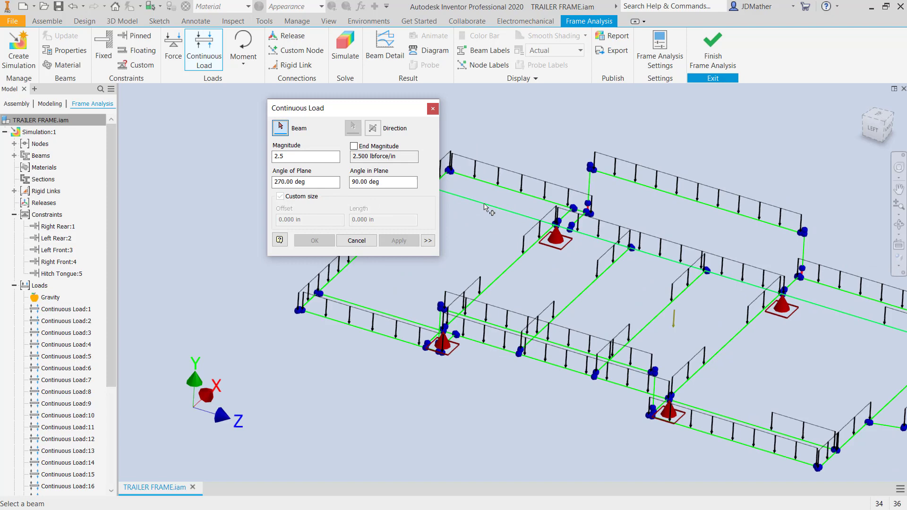
left_click(487, 208)
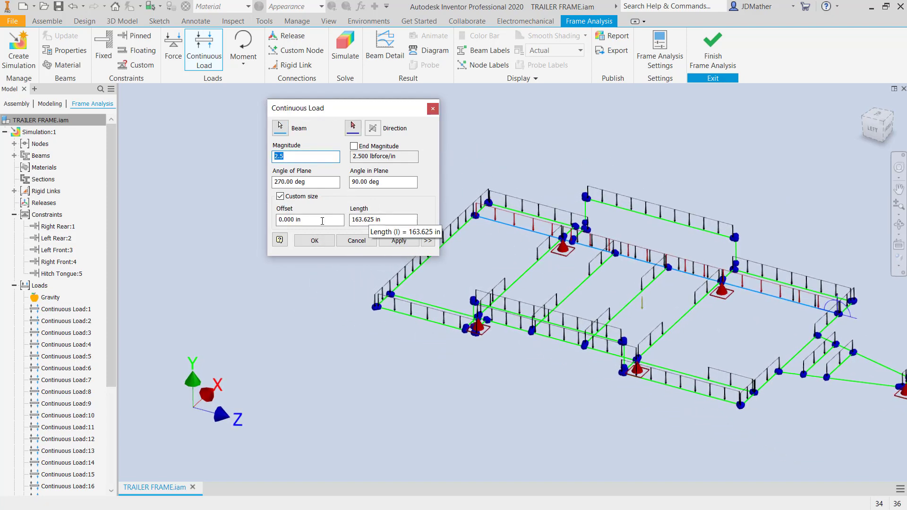
left_click(322, 220)
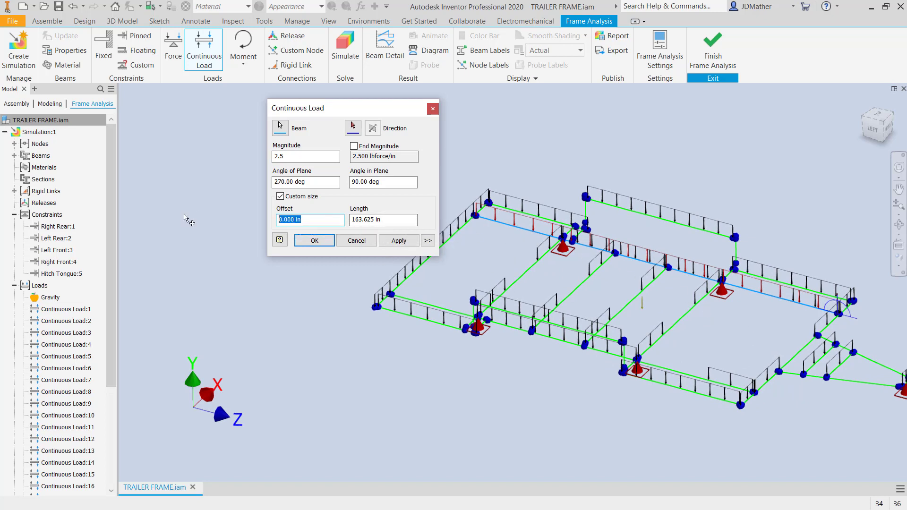
type("100")
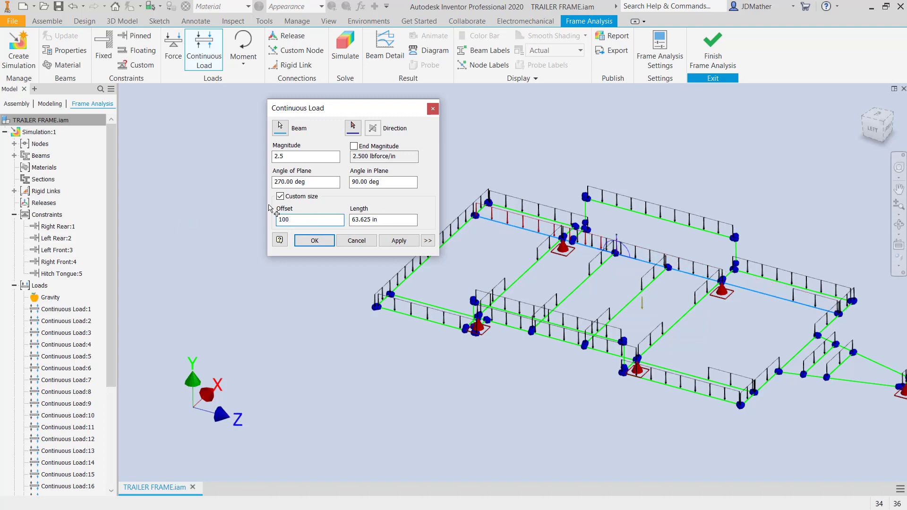
scroll(572, 260, "up", 4)
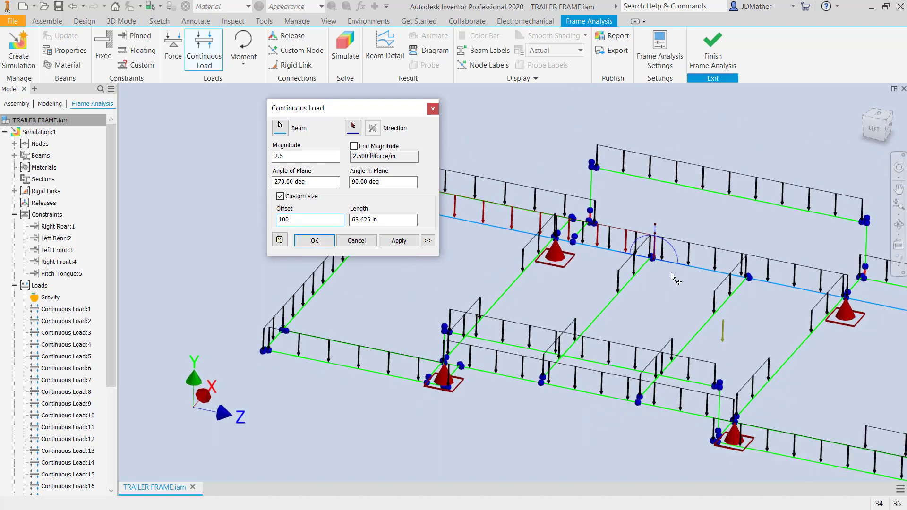
middle_click_drag(673, 277, 742, 284)
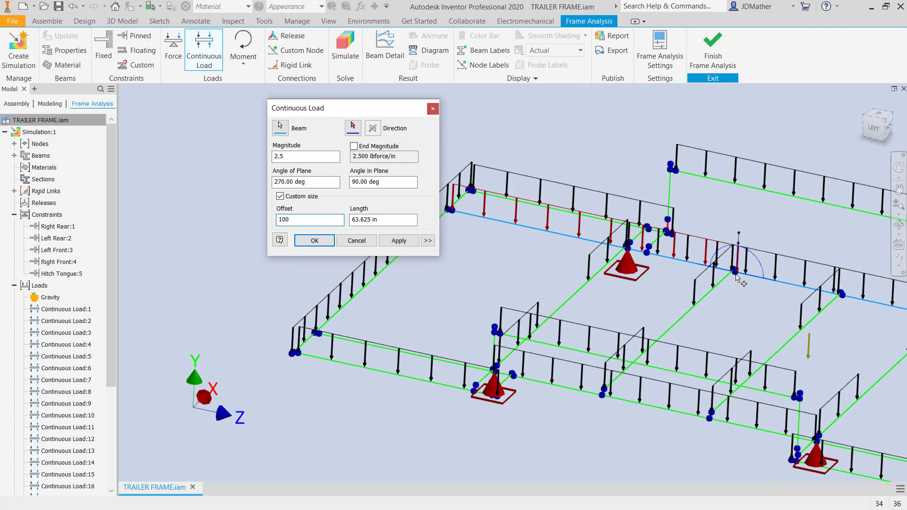
left_click_drag(739, 278, 626, 255)
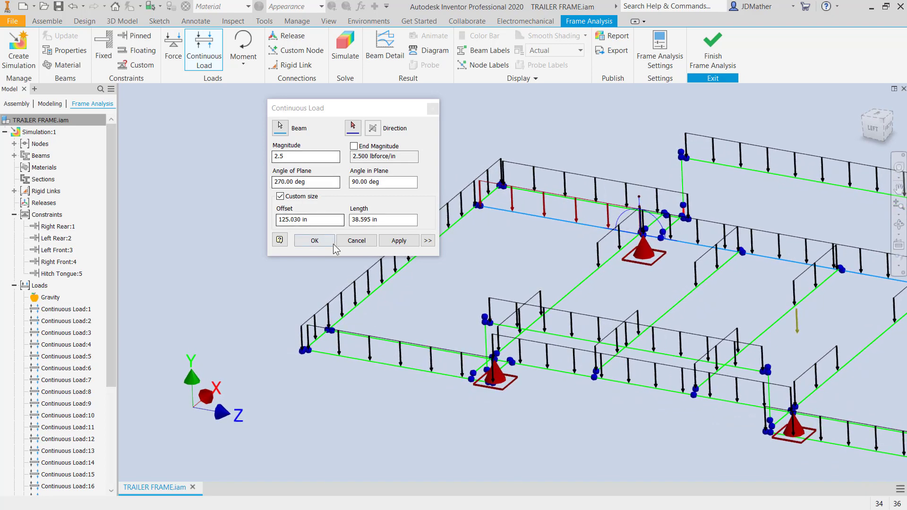
left_click(398, 241)
Add a 2.5 lbforce/in continuous load to the near inner rail behind the rear support, offset 125 in and about 38.6 in long
middle_click_drag(428, 280, 418, 380, "shift")
left_click(419, 380)
scroll(427, 315, "down", 3)
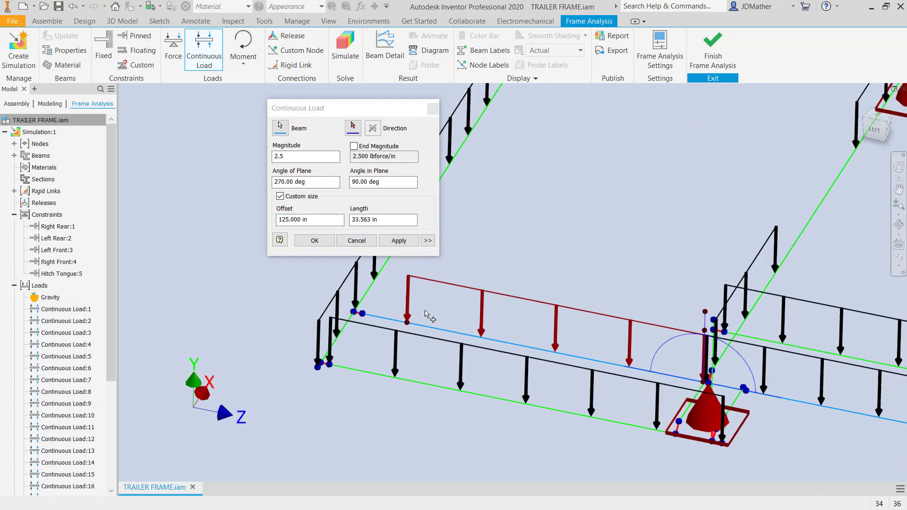
left_click_drag(408, 325, 363, 314)
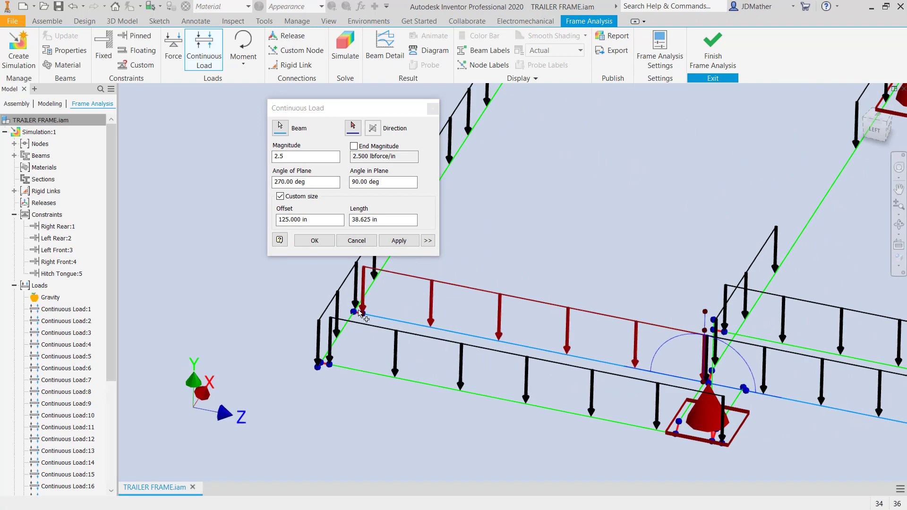
key("F6")
left_click(307, 240)
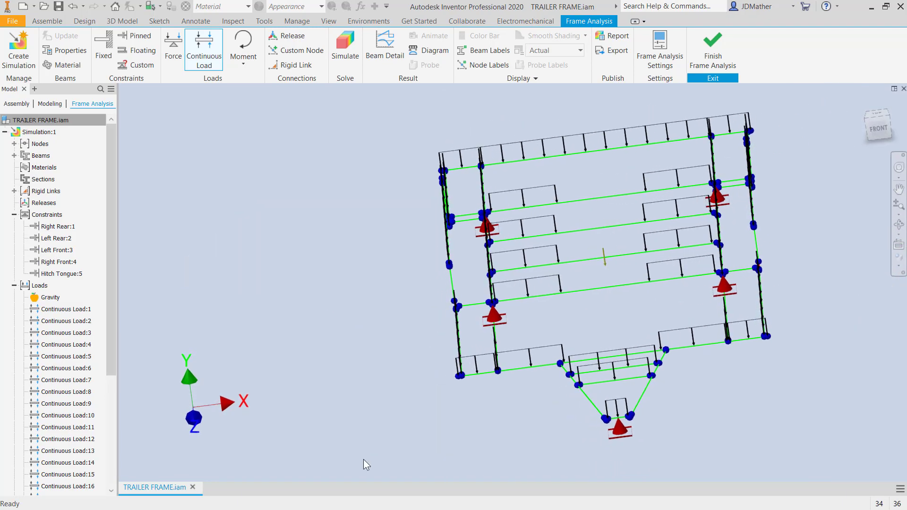
Run the simulation on the loaded trailer frame and expand its Results with the Loads list collapsed
key("F6")
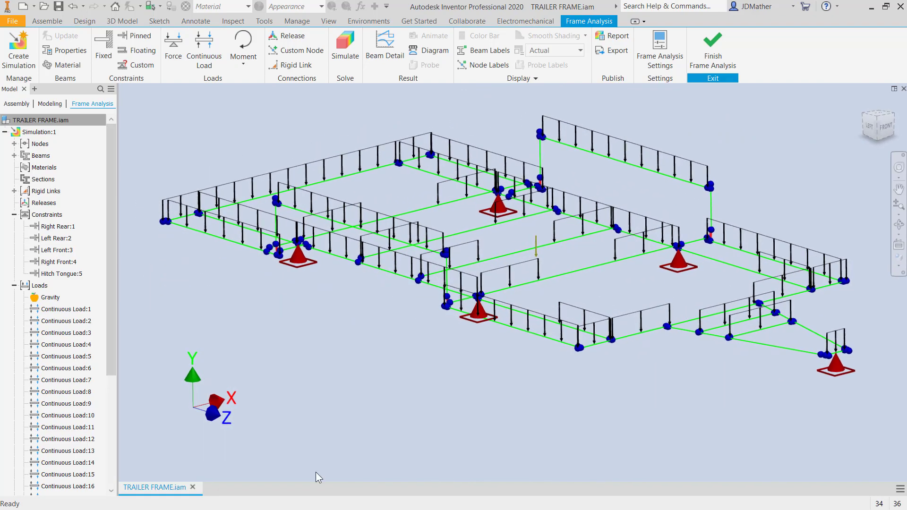
left_click(347, 50)
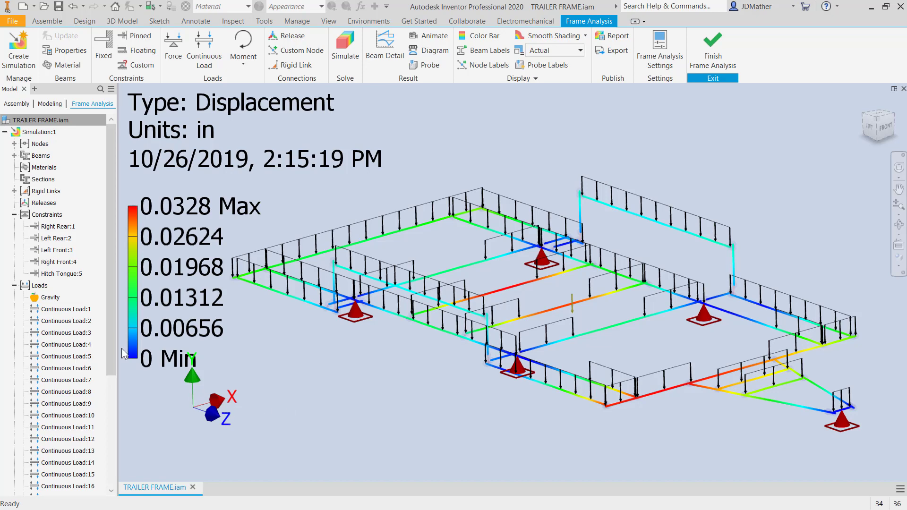
left_click(14, 285)
left_click(14, 297)
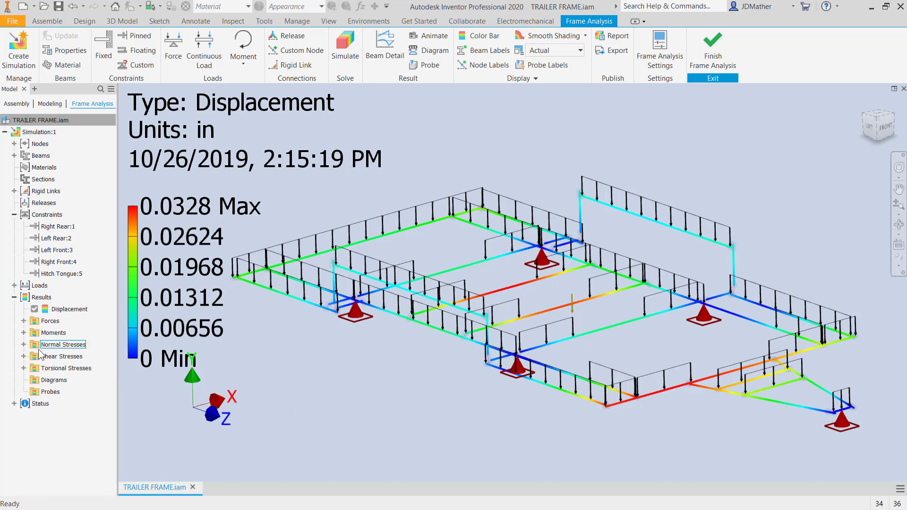
Expand the Normal Stresses results and display the Smax stress plot on the trailer frame
left_click(23, 345)
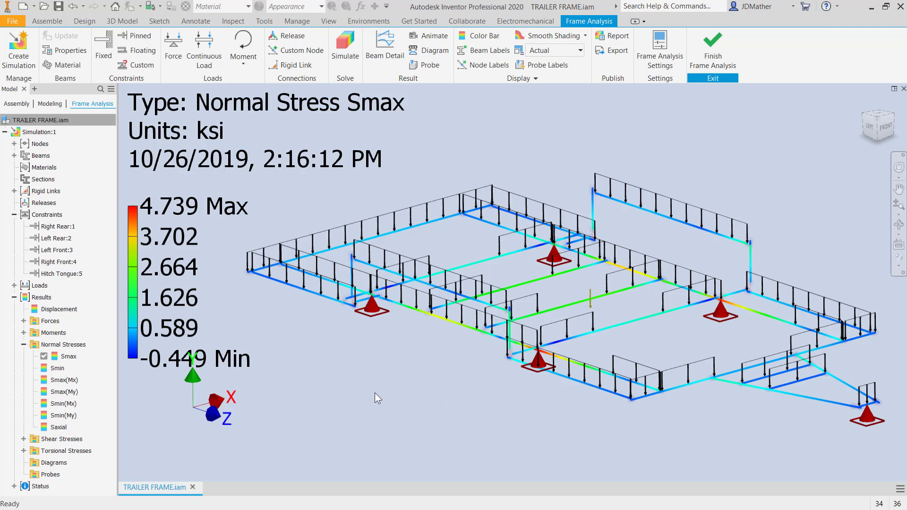
Check the reaction forces and moments at the Right Rear constraint, moving the Reactions window off the supports, and close it
right_click(64, 228)
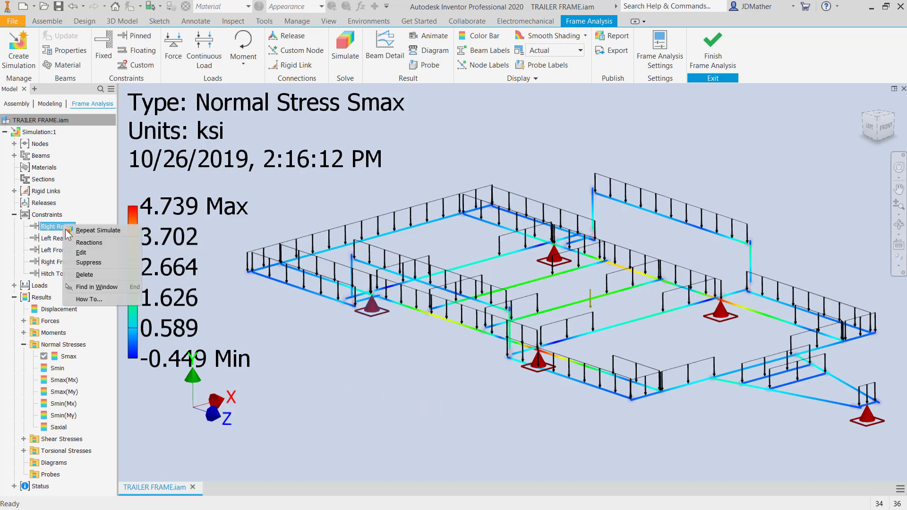
left_click(80, 244)
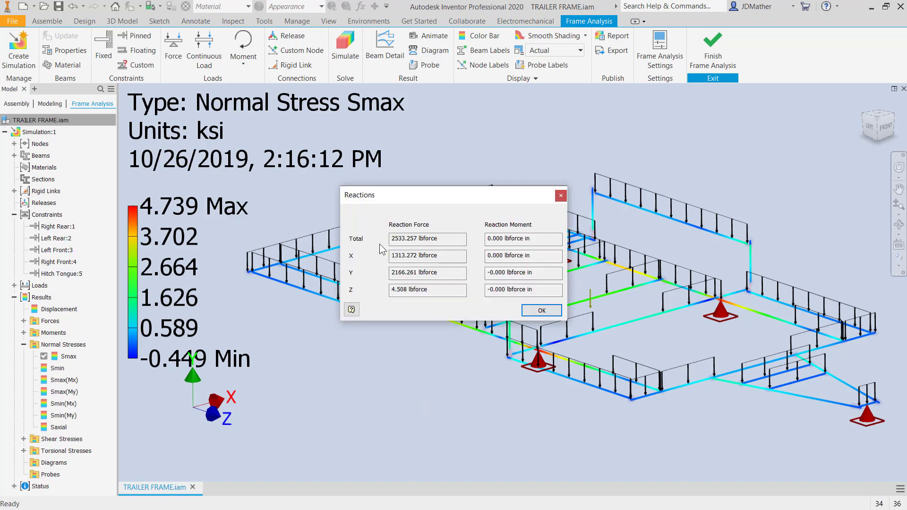
left_click_drag(416, 197, 260, 312)
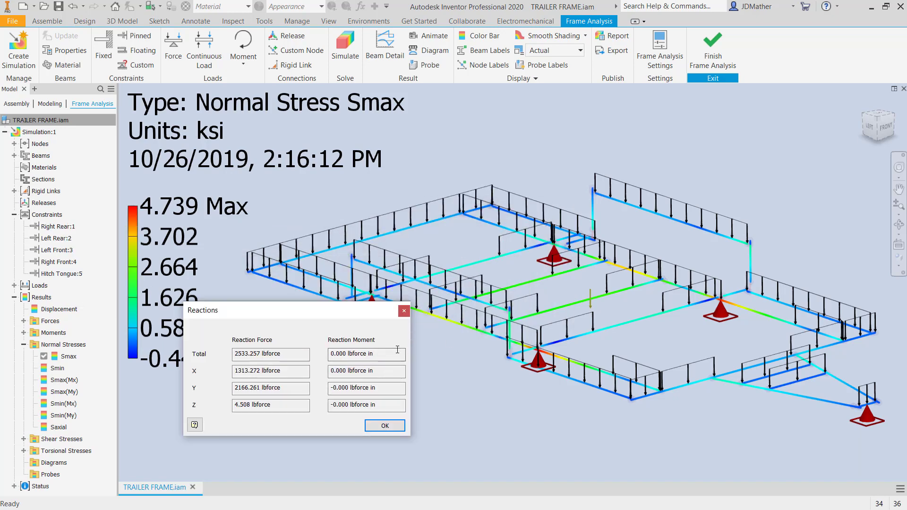
left_click(404, 310)
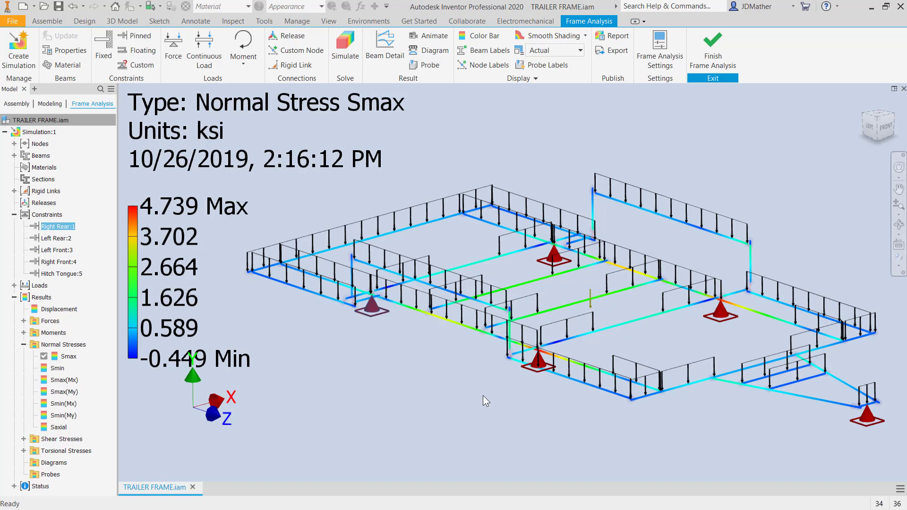
left_click(419, 365)
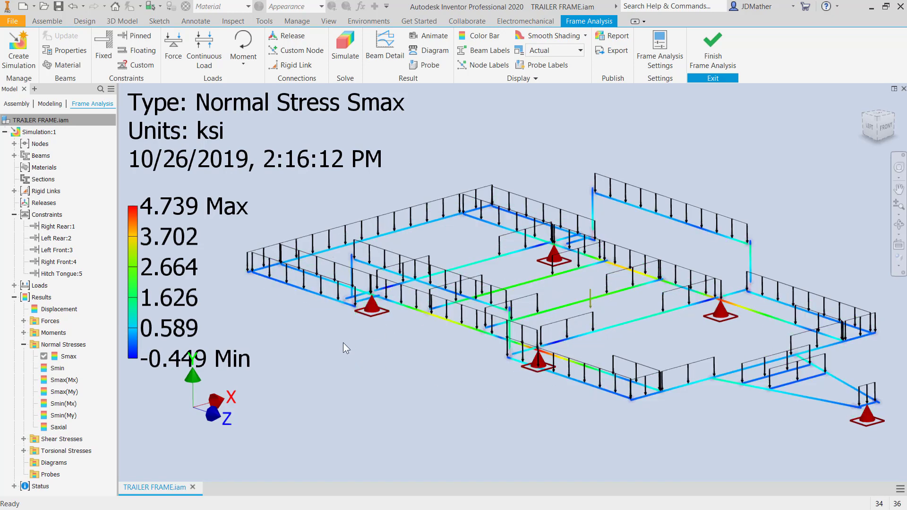
Show the reaction forces and moments at the Hitch Tongue constraint
right_click(67, 274)
left_click(83, 291)
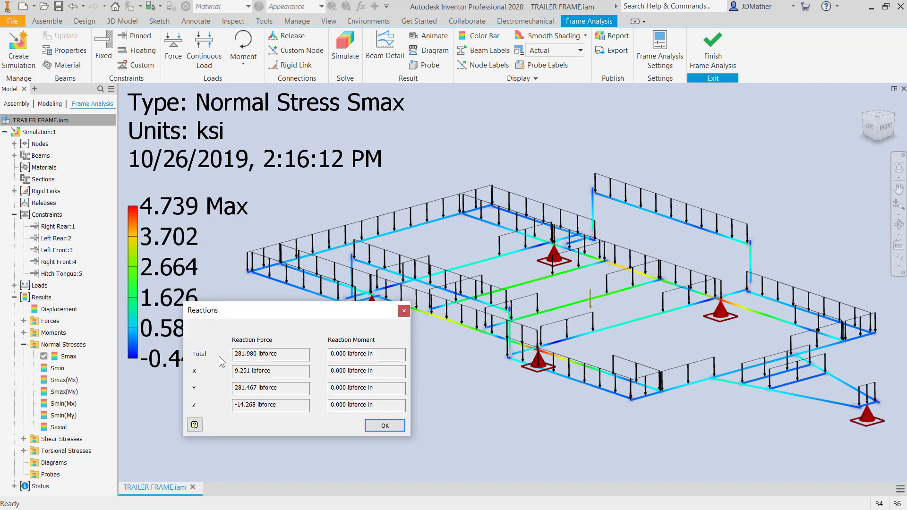